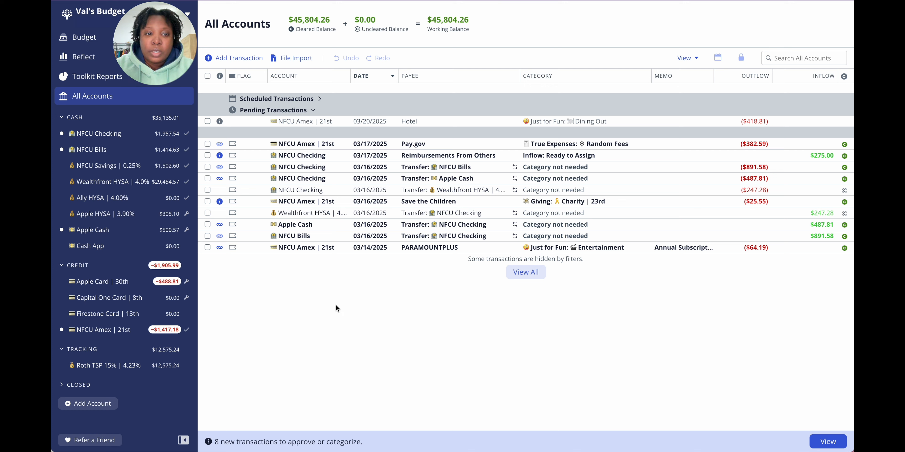
Step: Approve the six matched transactions from Pay.gov, PARAMOUNTPLUS and the NFCU Checking, NFCU Bills and Apple Cash transfers, and clear the selection
click(207, 247)
click(208, 236)
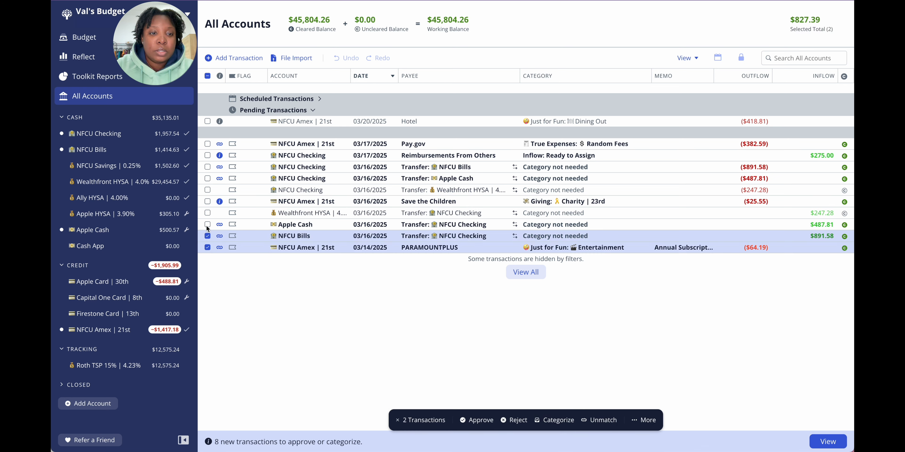
click(207, 225)
click(207, 178)
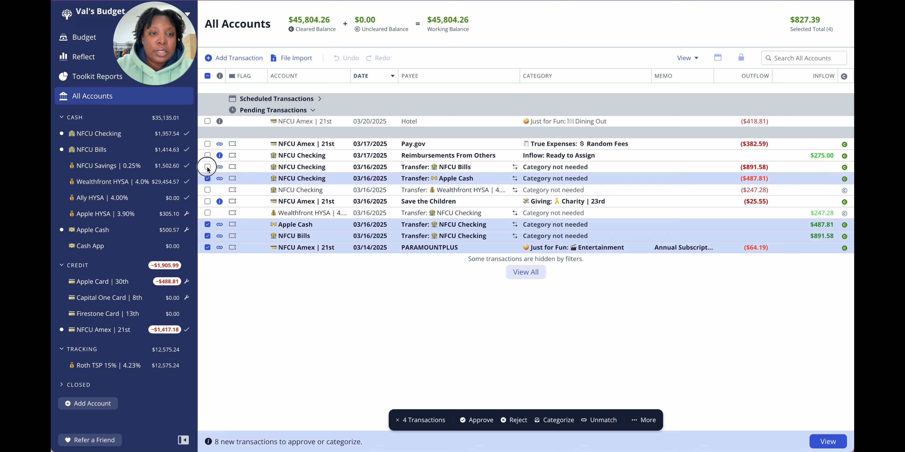
click(207, 167)
click(207, 144)
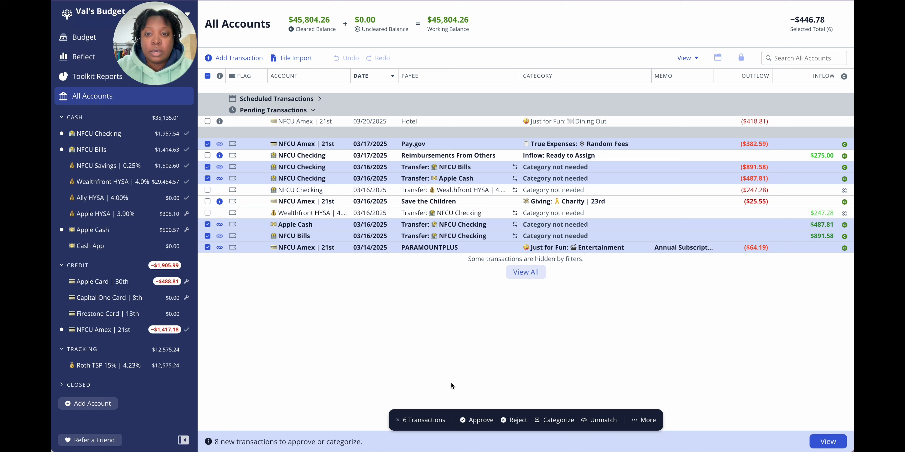
click(477, 421)
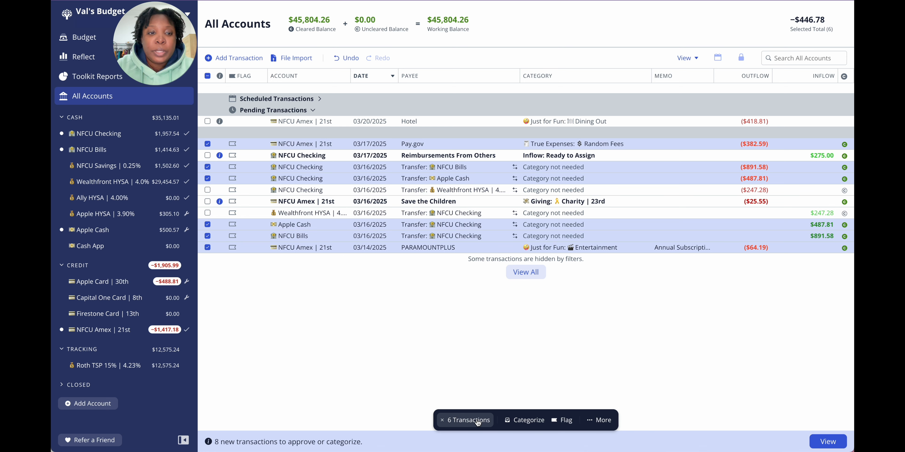
click(208, 75)
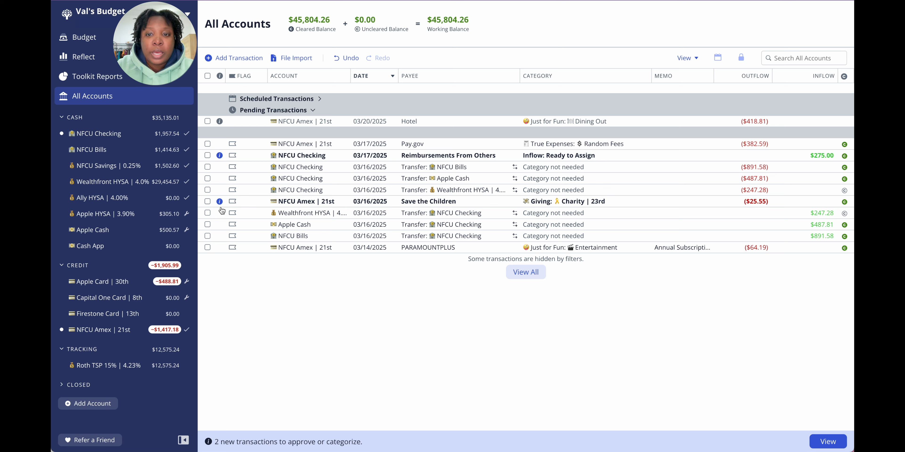
Step: Approve the new Save the Children transaction in NFCU Amex, categorized as Charity, and deselect it
click(210, 201)
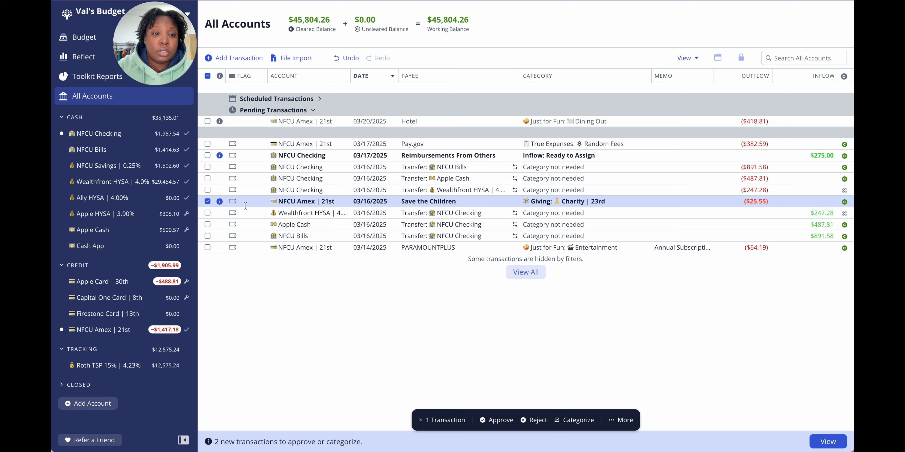
click(207, 201)
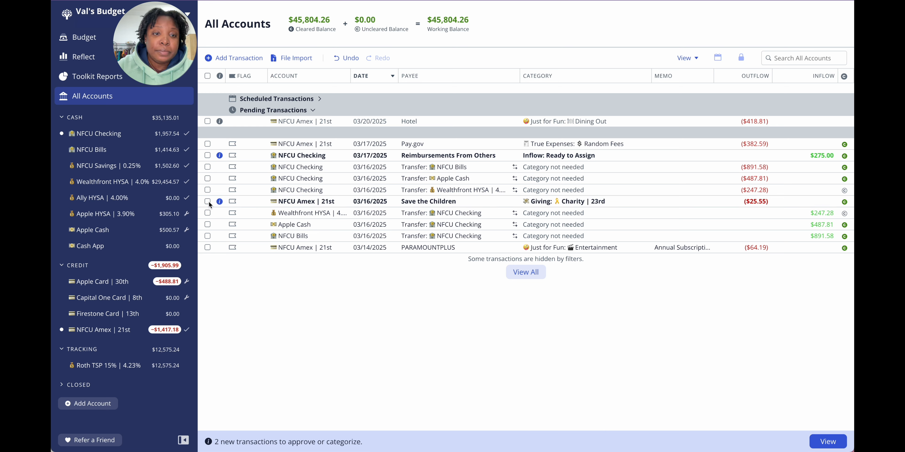
click(208, 201)
click(496, 420)
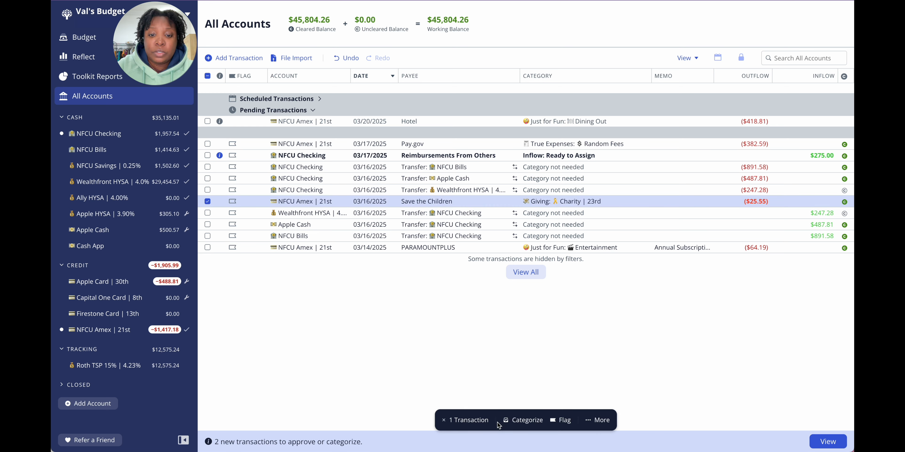
click(207, 201)
Step: Approve the Reimbursements From Others inflow in NFCU Checking and deselect it
click(207, 156)
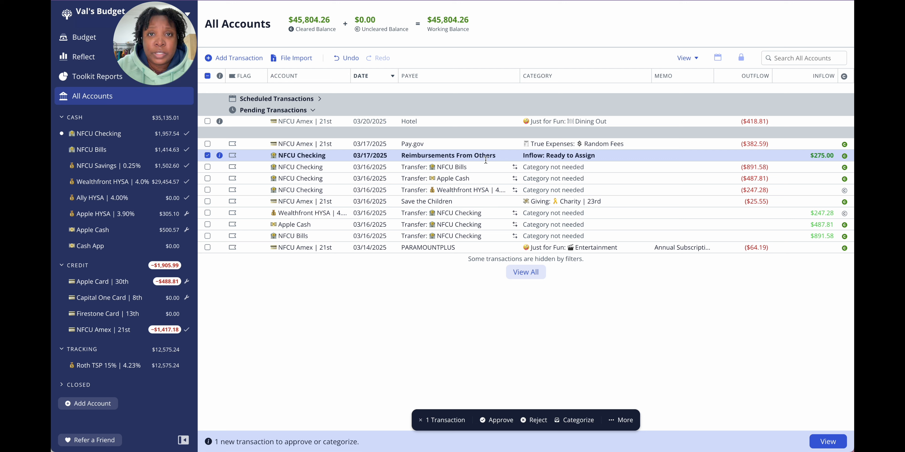
click(496, 420)
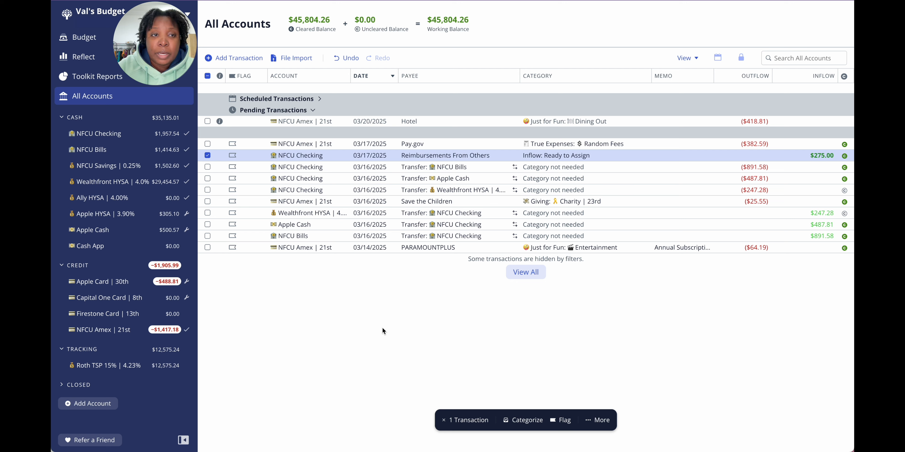
click(208, 155)
click(207, 121)
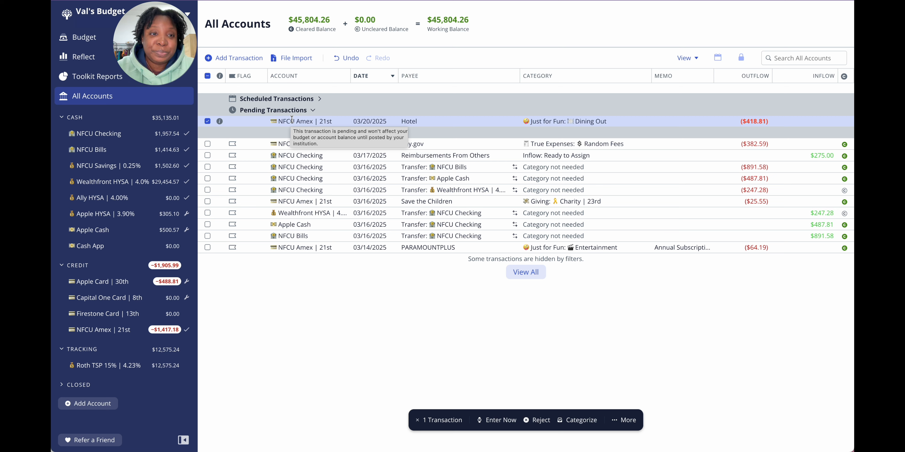
click(207, 121)
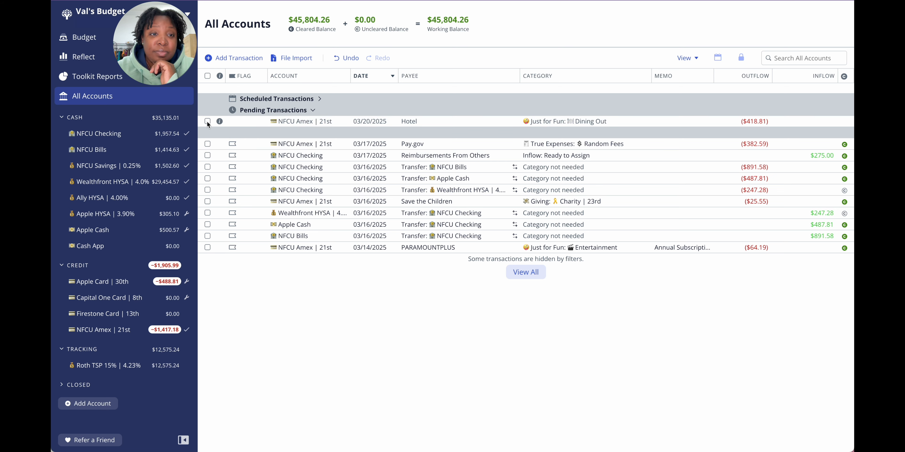
Step: Record a $2.55 transfer from the NFCU Checking account to NFCU Bills and save it
click(128, 134)
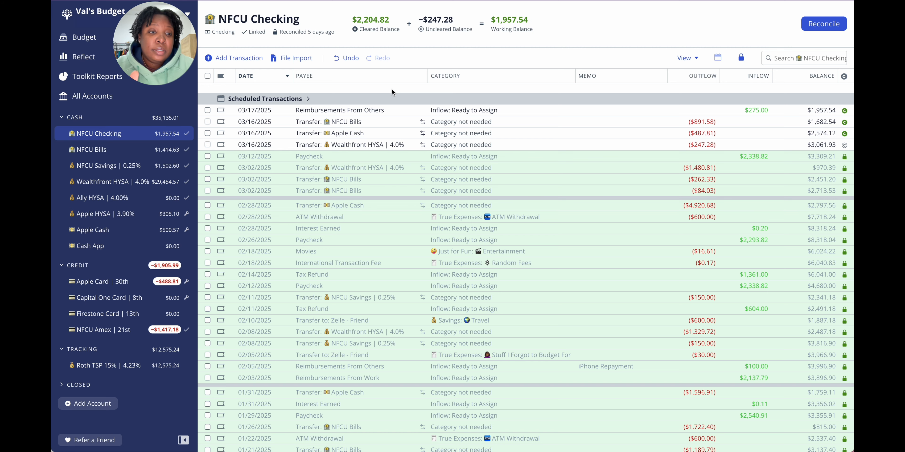
click(245, 63)
key(Tab)
text(NFCU Bills)
key(Tab)
key(Tab)
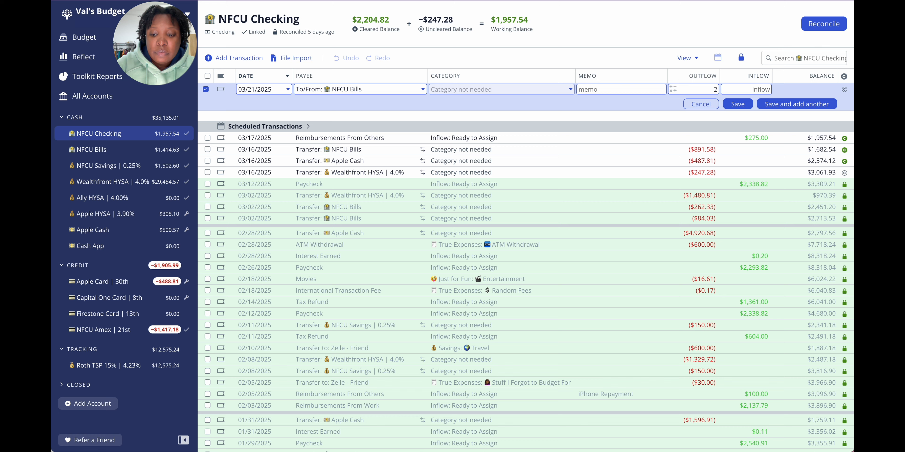
text(2.55)
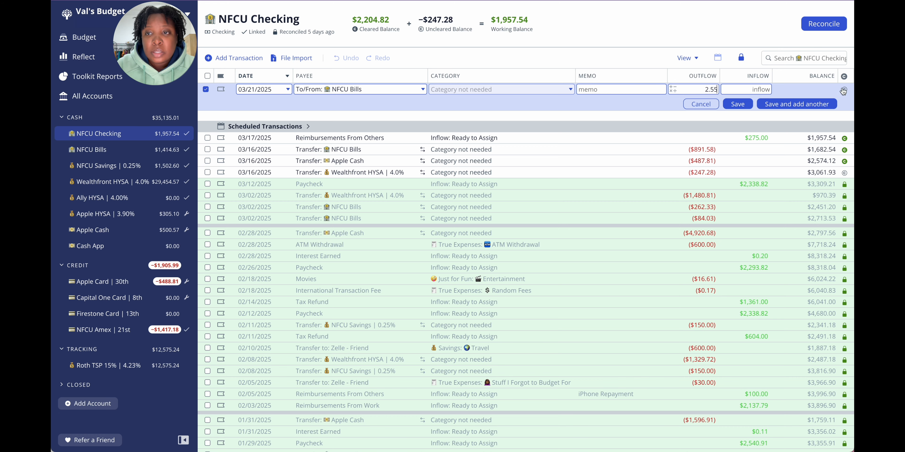
click(742, 104)
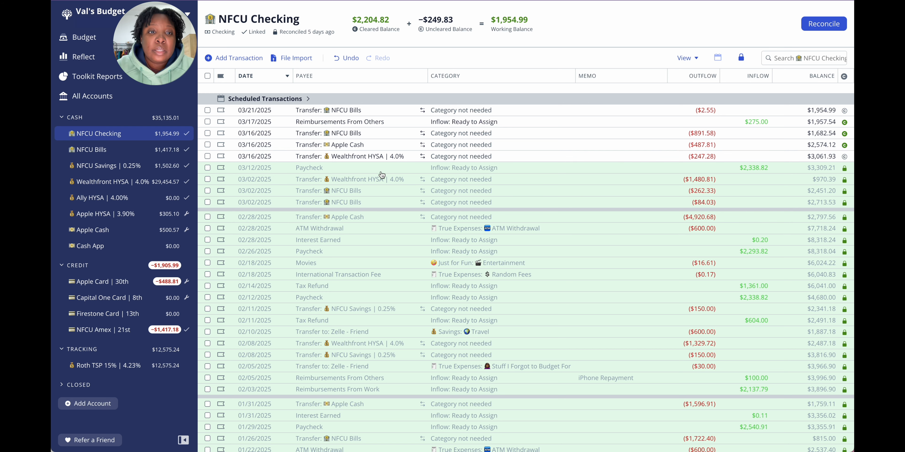
Step: Change the date of the uncleared Wealthfront HYSA transfer in NFCU Checking to 03/22/2025 and glance at the scheduled transactions
click(255, 155)
click(255, 154)
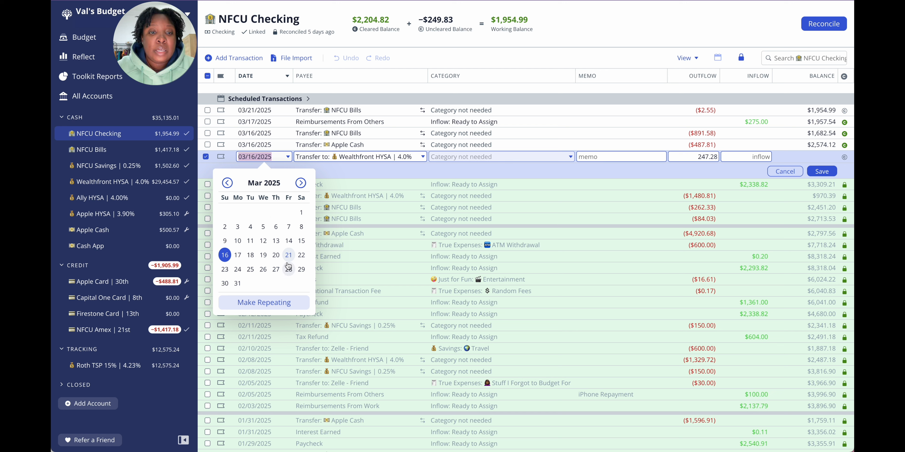
click(301, 255)
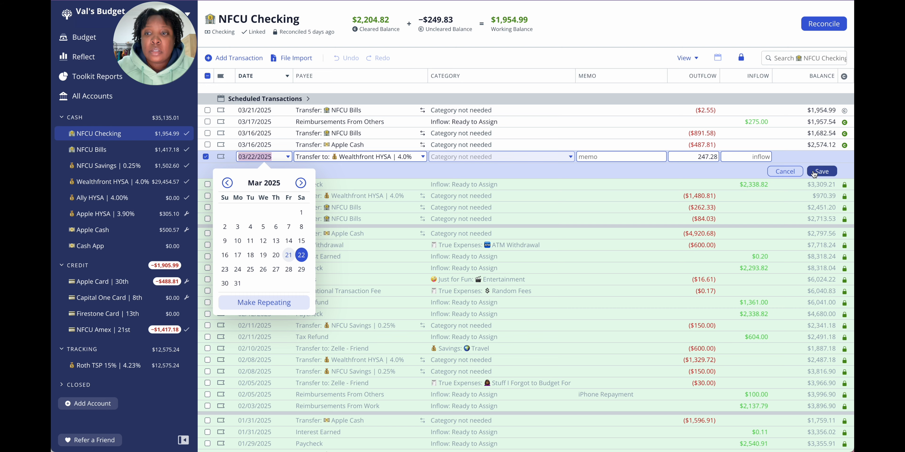
click(821, 172)
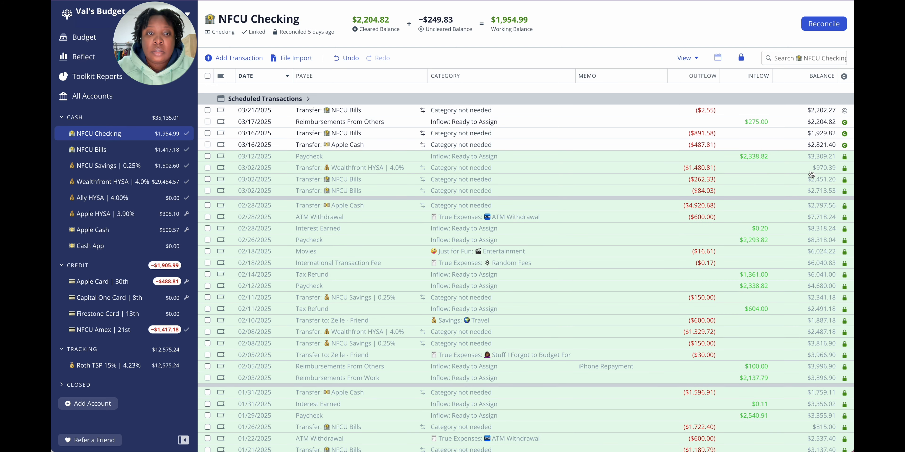
click(294, 101)
click(294, 100)
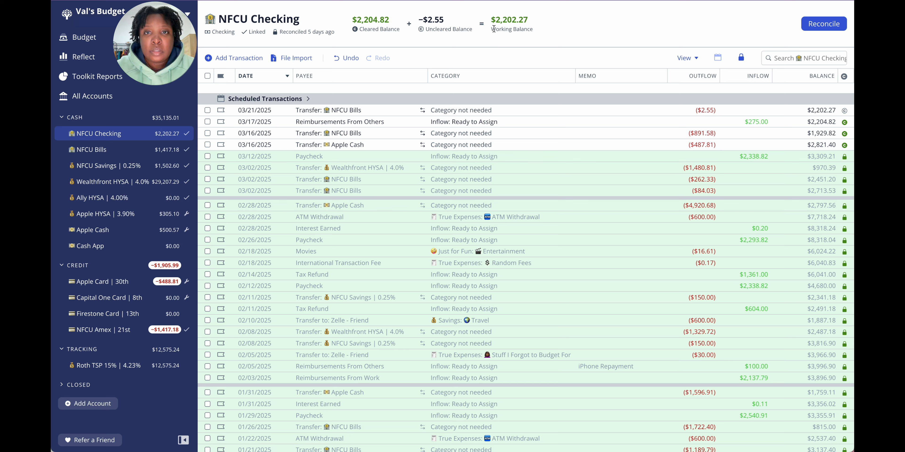
Step: Check the working and uncleared balances of NFCU Checking and reconcile the account against the recent bank balance
drag(496, 19, 558, 22)
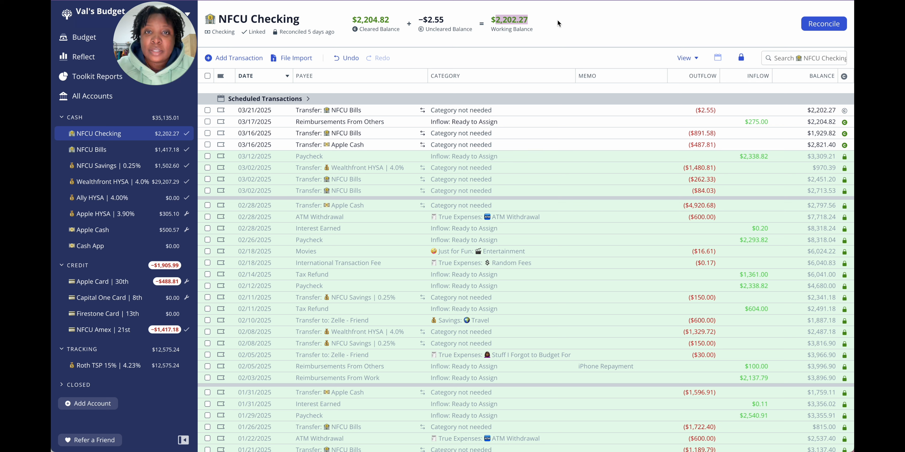
click(429, 21)
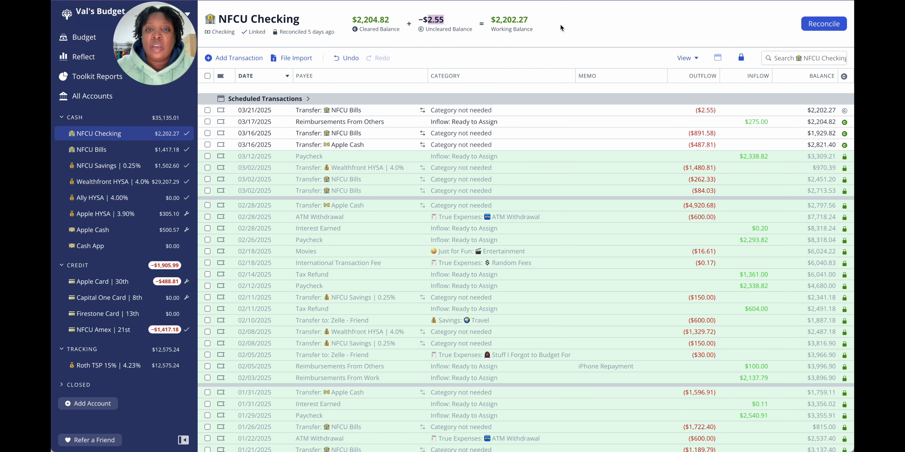
click(820, 25)
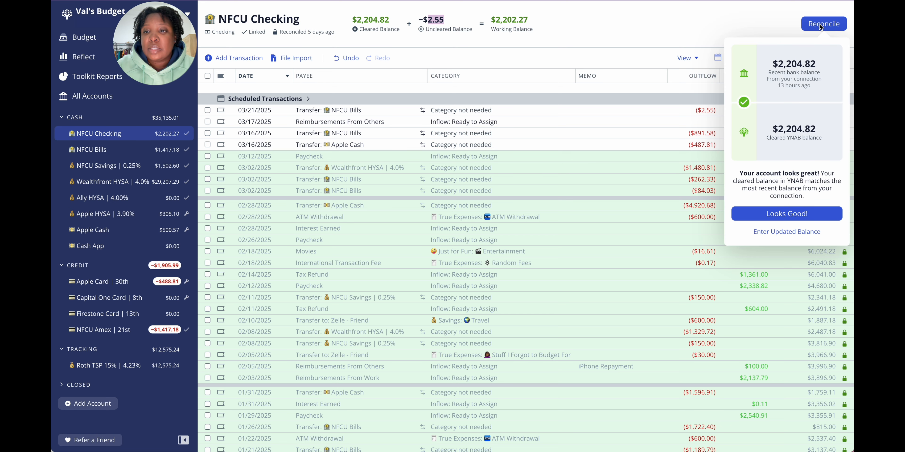
click(767, 222)
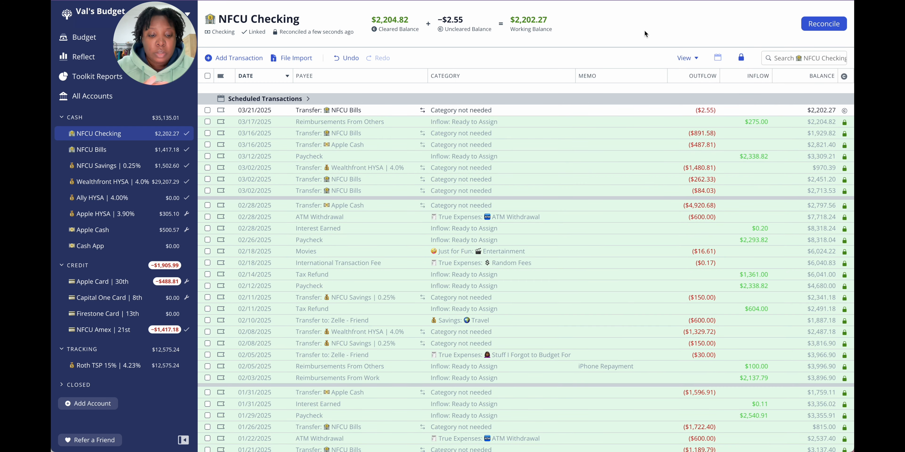
Step: Review the transactions in the NFCU Bills and NFCU Amex accounts
click(122, 154)
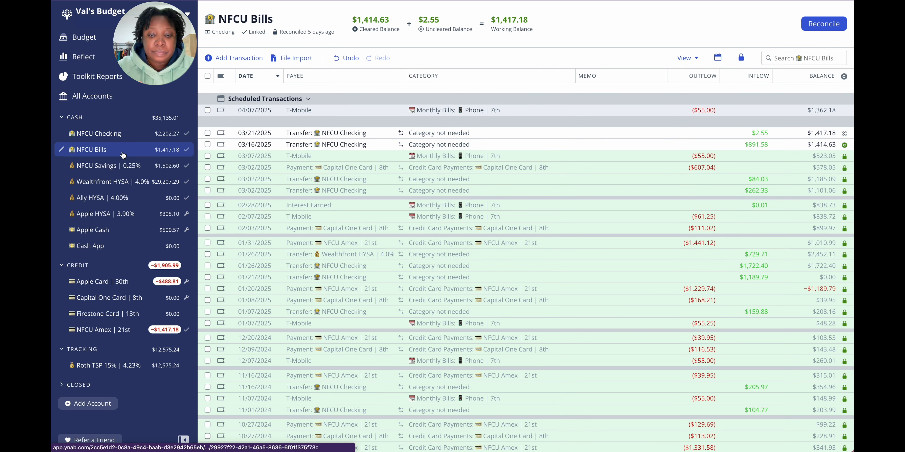
click(106, 336)
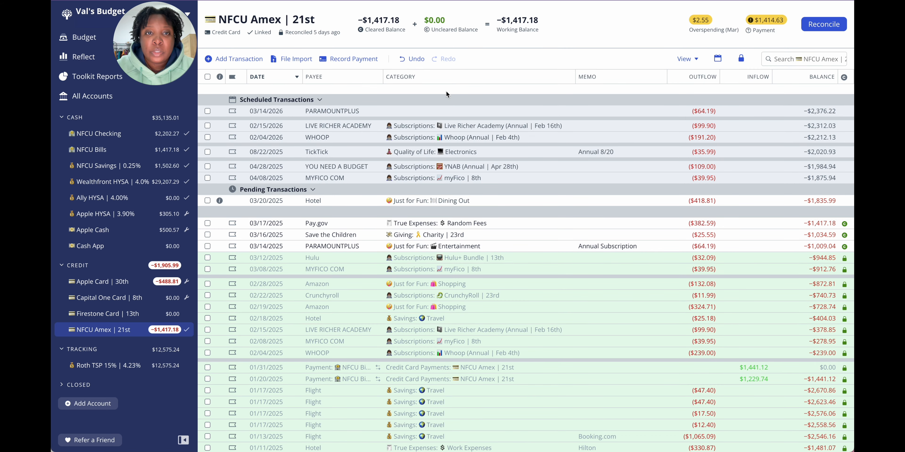
click(357, 60)
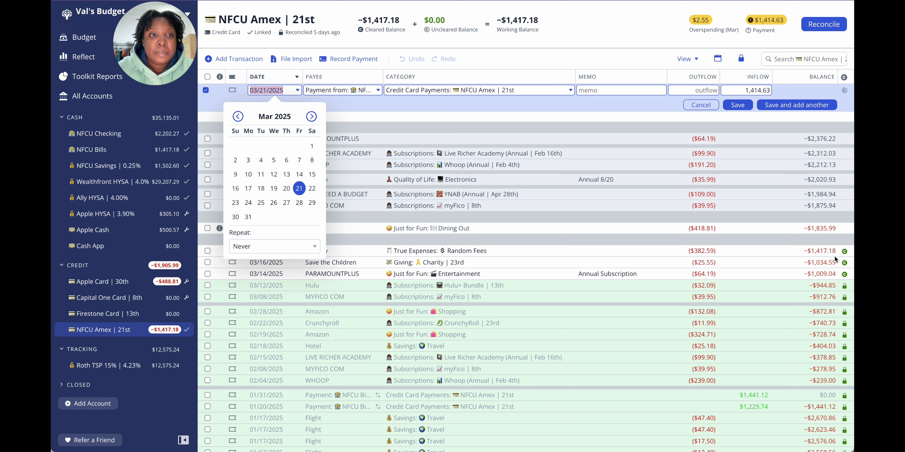
click(761, 90)
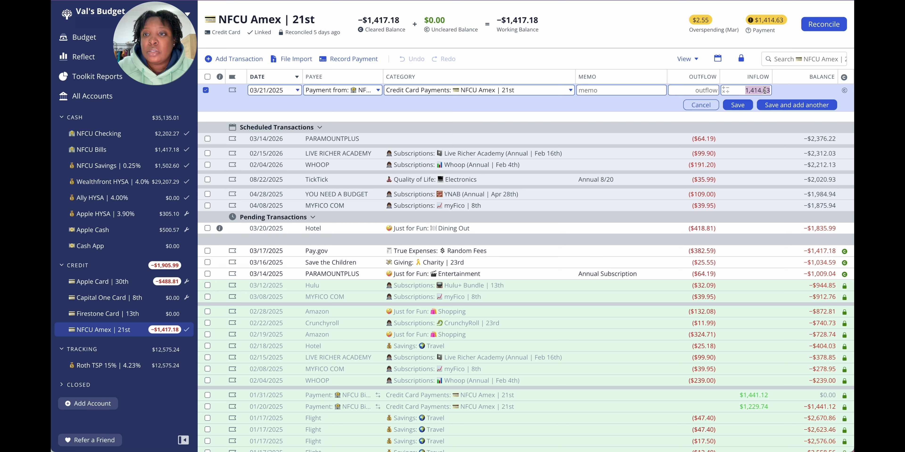
click(764, 90)
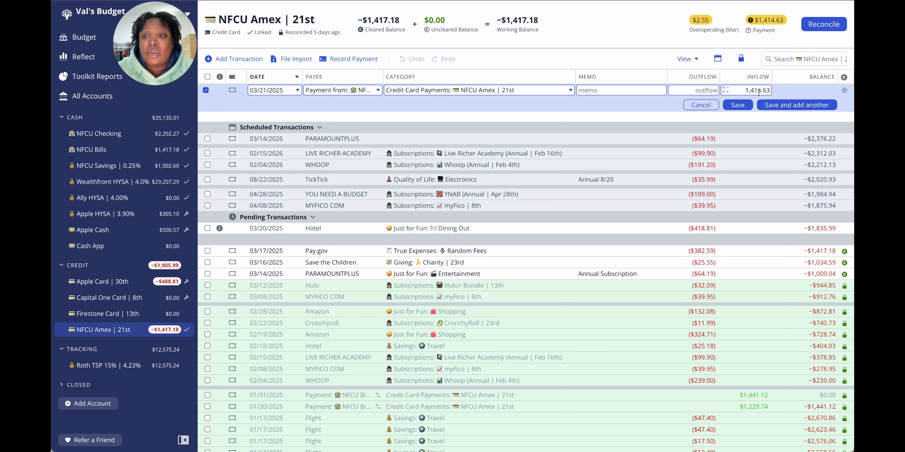
click(701, 105)
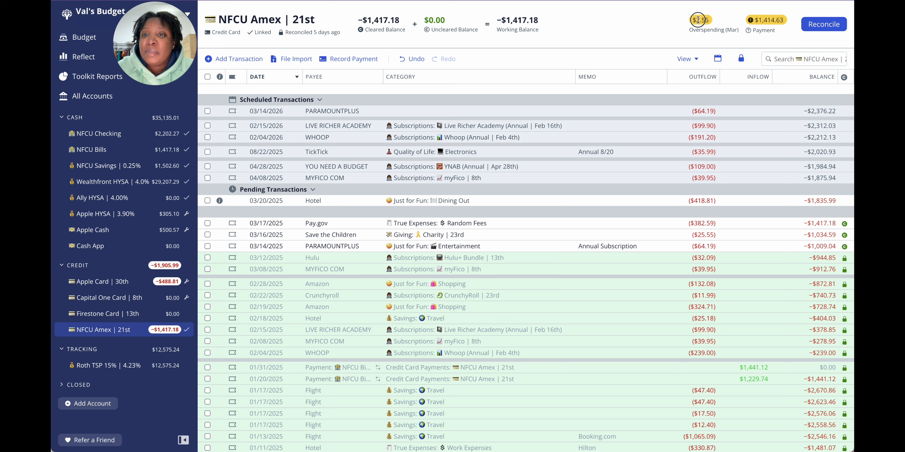
Step: Check the March overspending on NFCU Amex, and review the NFCU Bills, NFCU Savings, Wealthfront HYSA and Apple HYSA accounts
drag(696, 21, 710, 22)
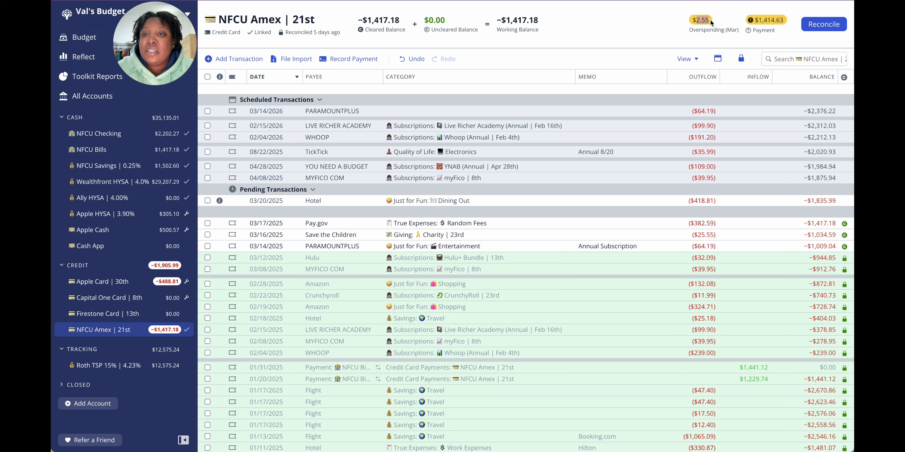
click(676, 31)
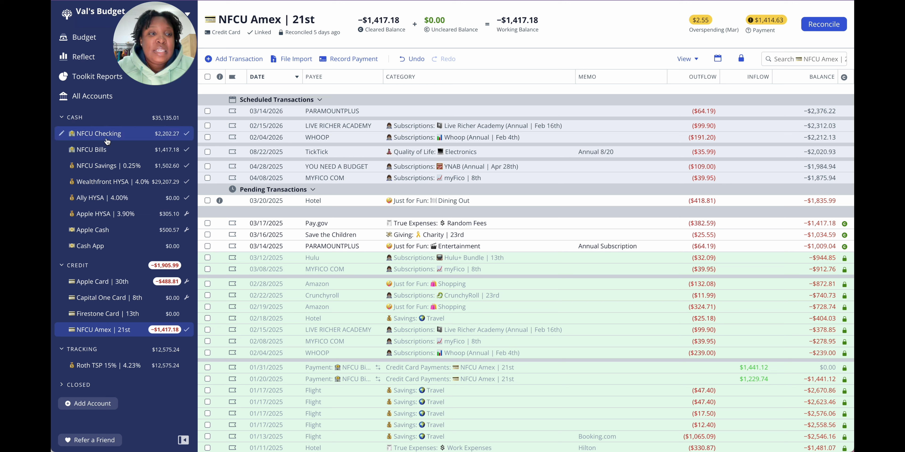
click(144, 151)
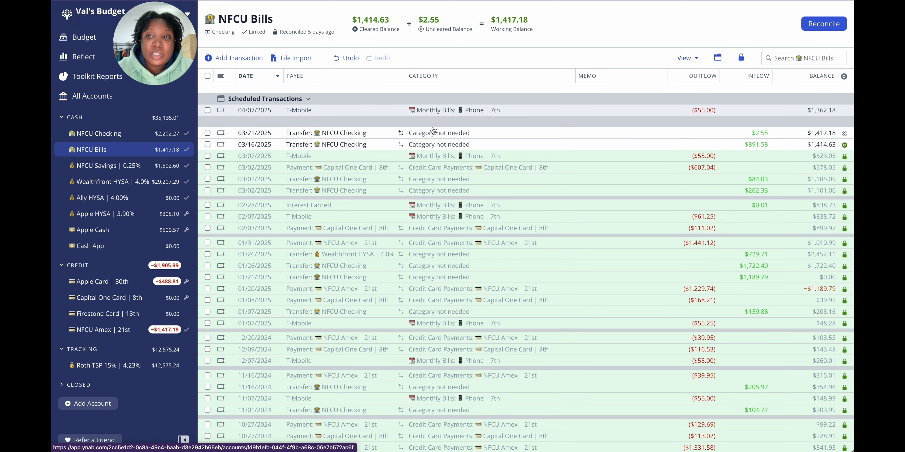
click(105, 166)
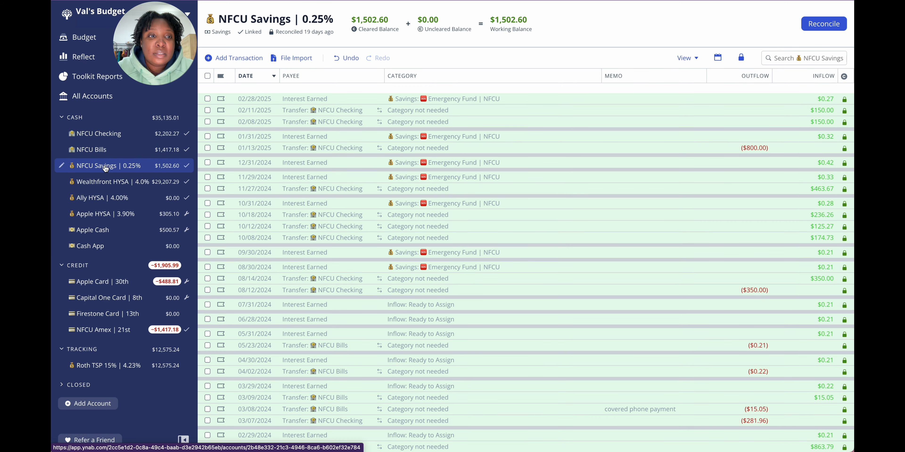
click(105, 182)
click(107, 214)
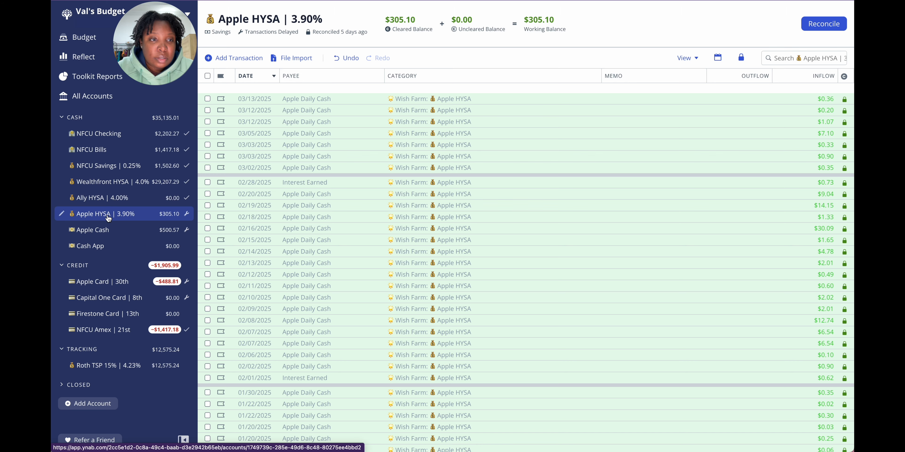
Step: Check Apple Cash and record in Apple Card a 527.28 outflow to Zumba Fitness dated 03/21/2025 under Subscriptions: Zumba (Annual | Mar 21th)
click(109, 236)
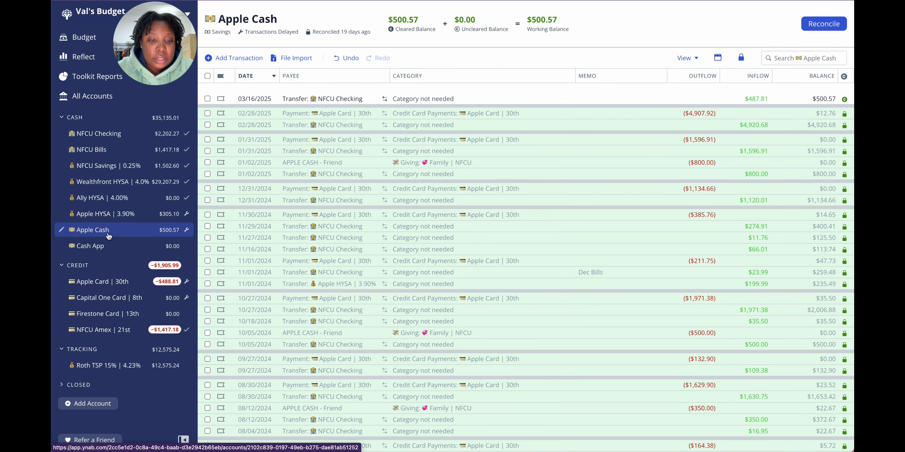
click(111, 289)
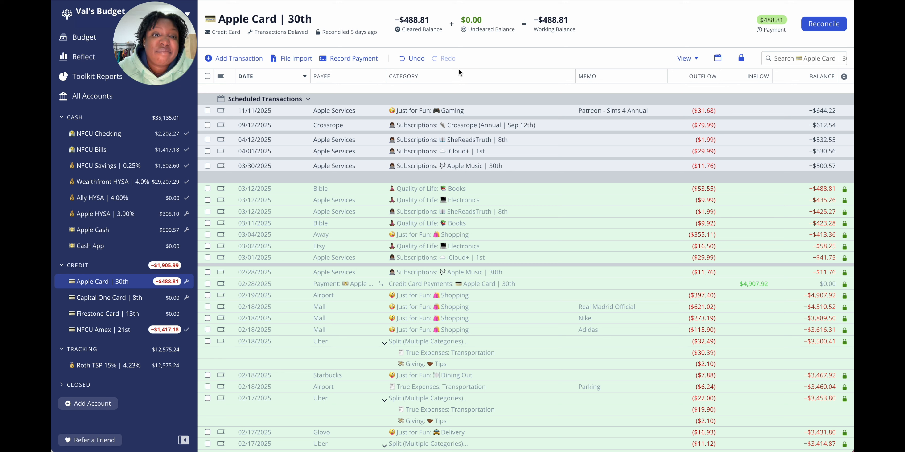
click(233, 58)
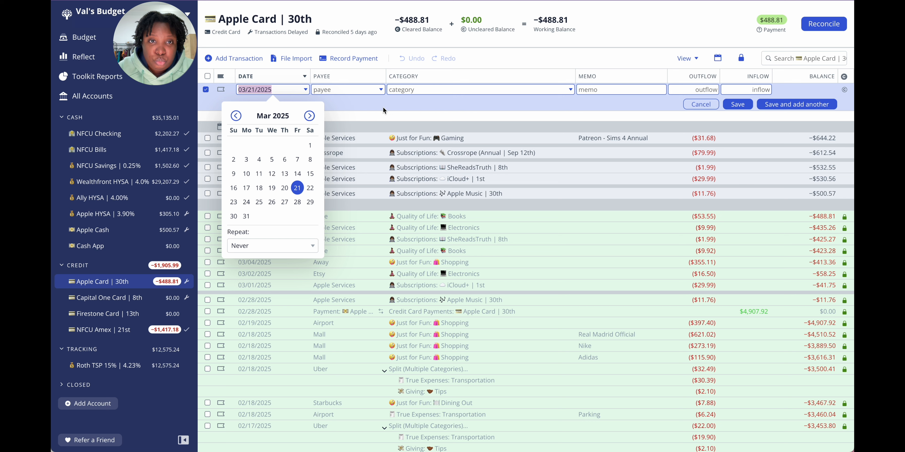
click(365, 90)
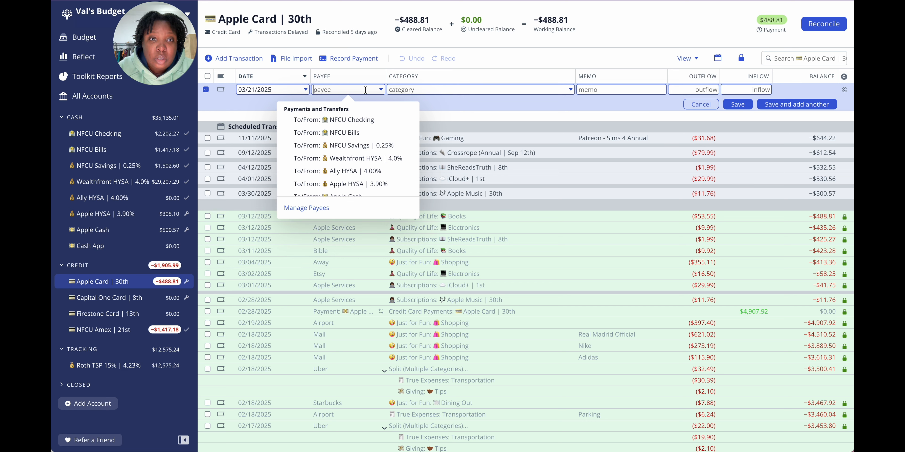
text(zum)
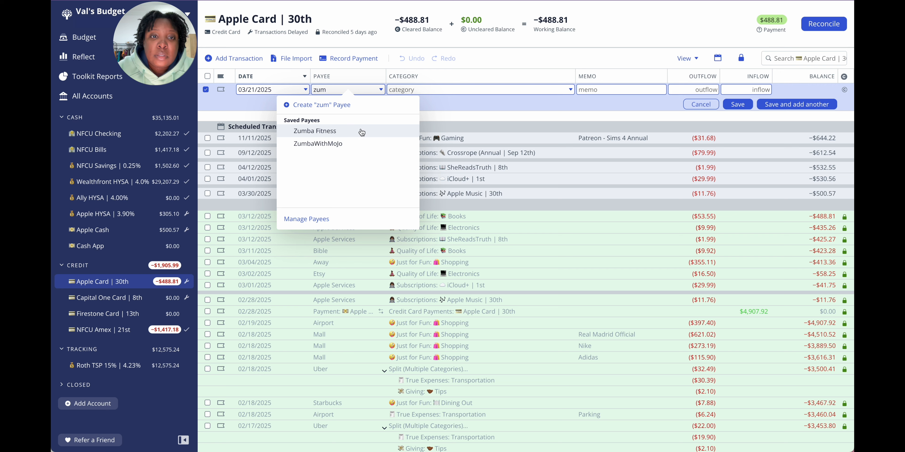
click(340, 134)
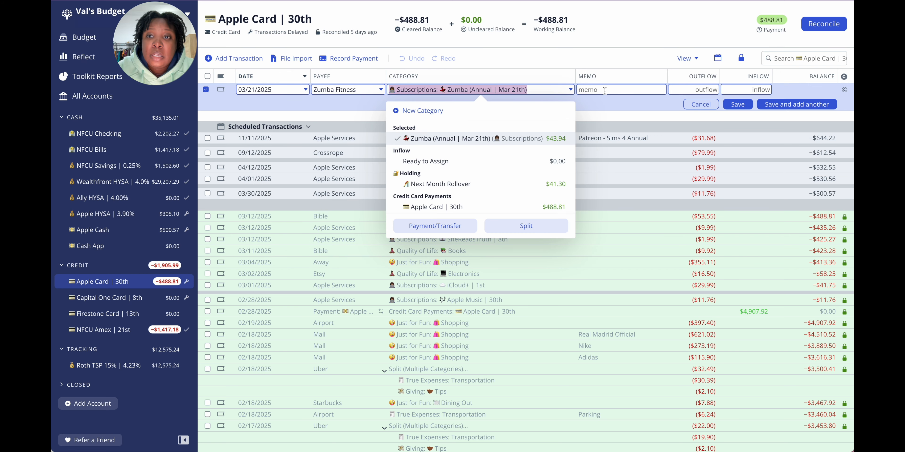
click(695, 89)
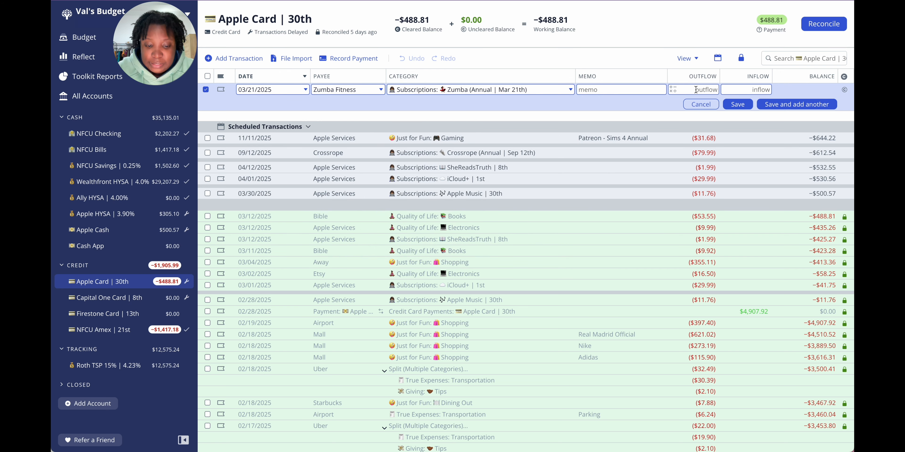
text(527)
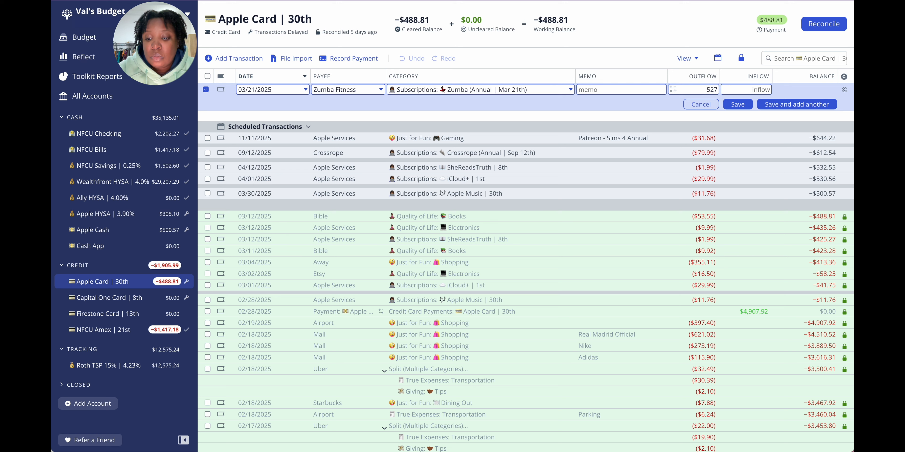
text(.28)
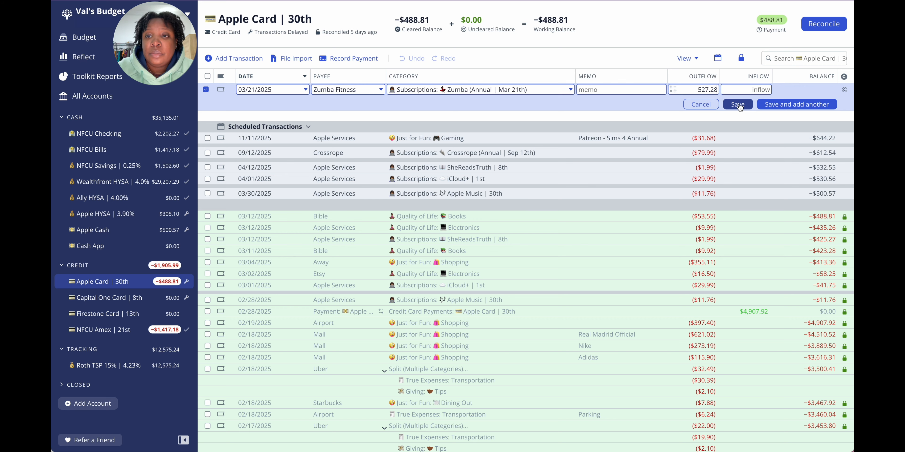
click(739, 105)
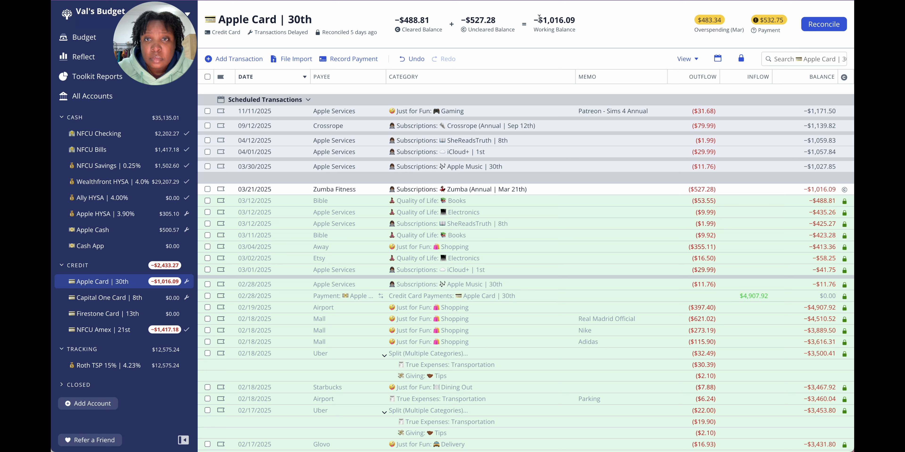
Step: Check the working and uncleared balances of Apple Card and reconcile the account, accepting the cleared balance as current
drag(542, 20, 583, 22)
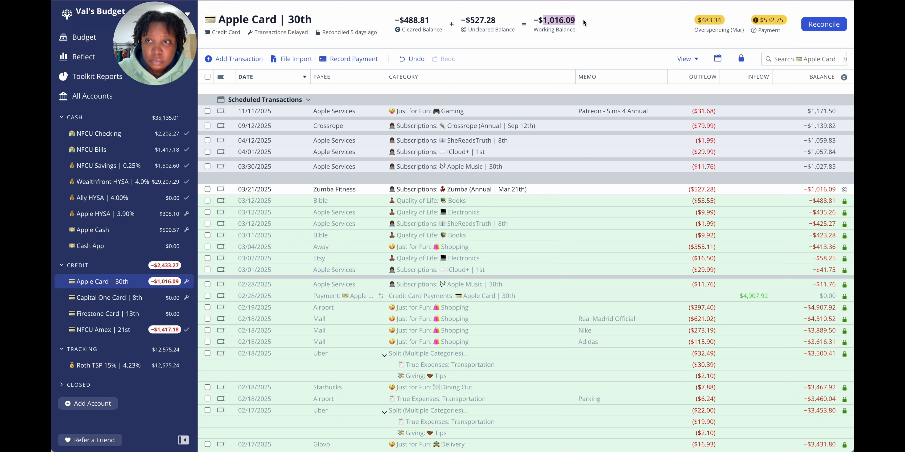
click(617, 30)
click(835, 24)
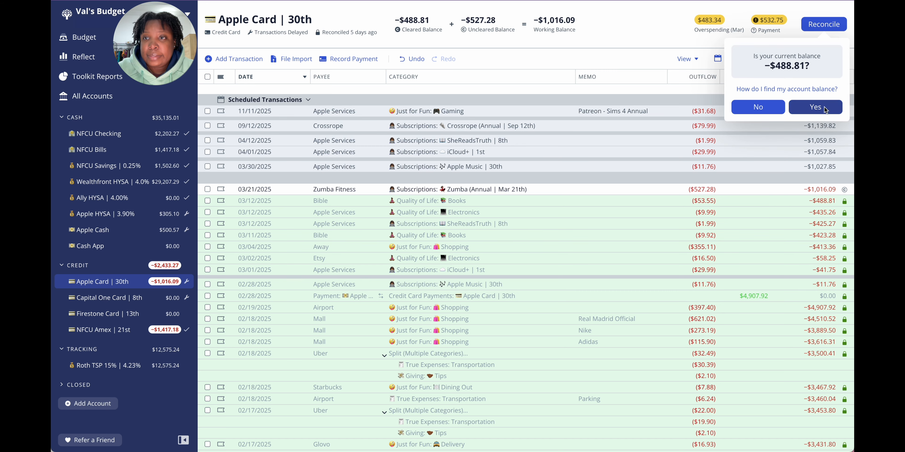
click(815, 107)
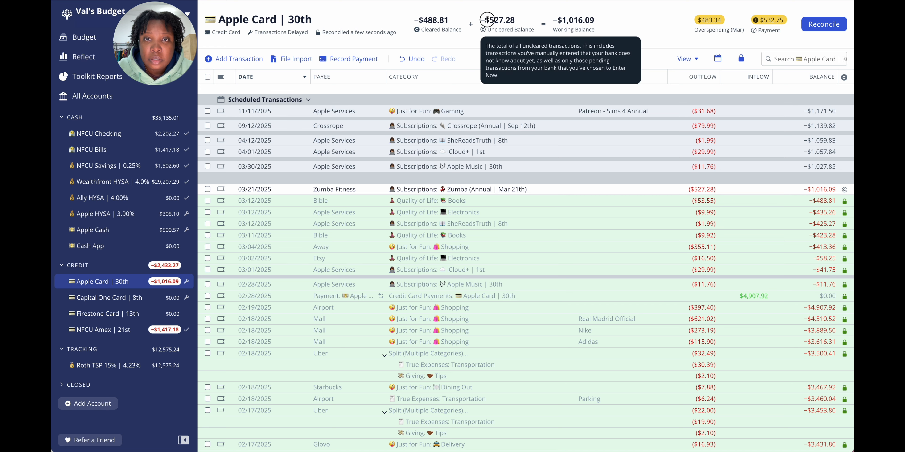
double_click(502, 20)
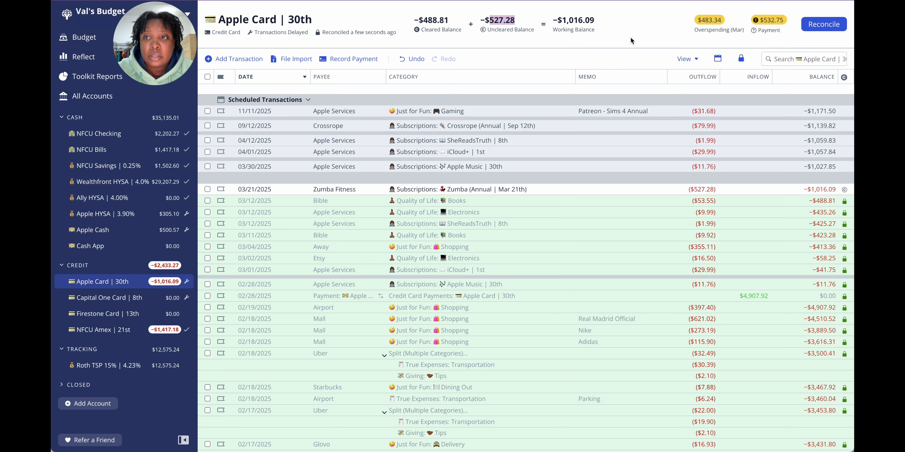
click(631, 40)
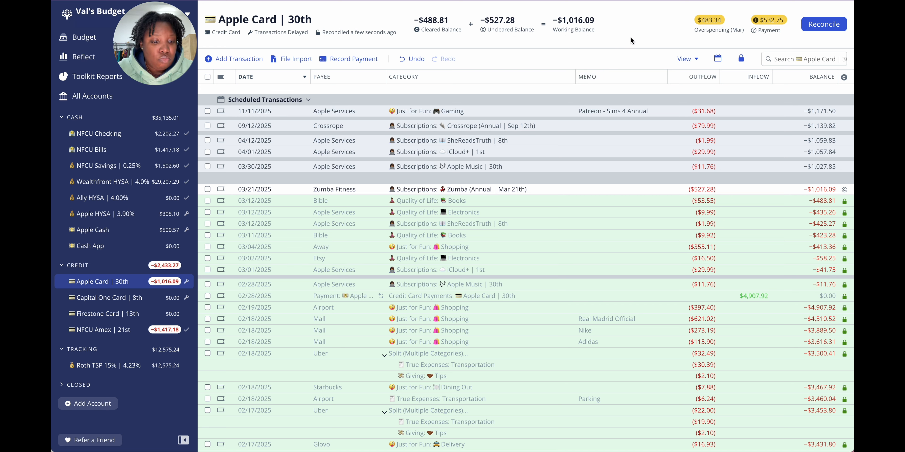
Step: Review NFCU Amex, and look through the March and April 2025 budgets with all categories shown
click(102, 329)
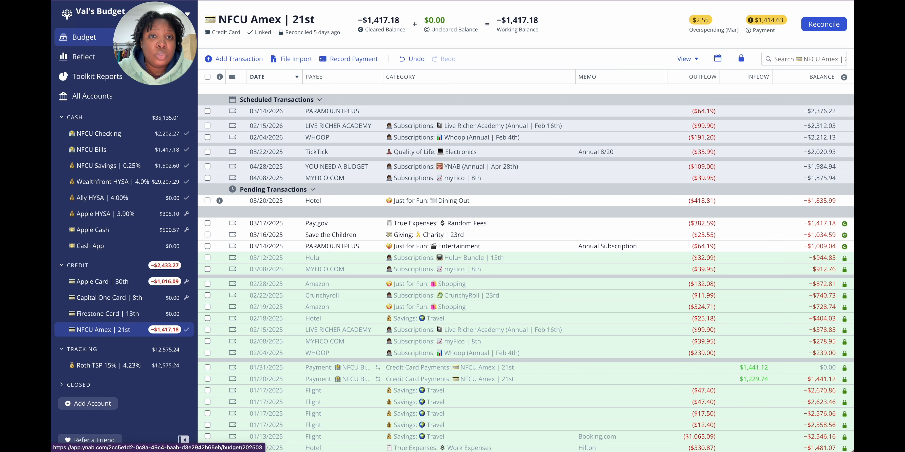
click(84, 37)
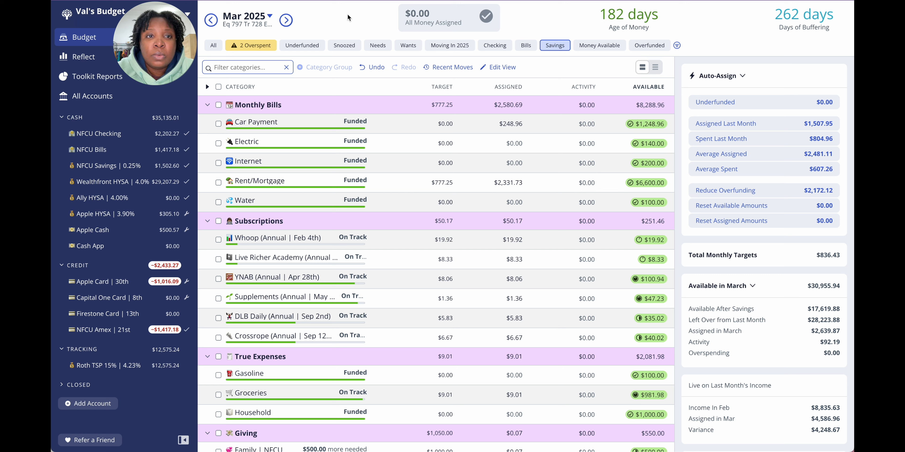
click(286, 21)
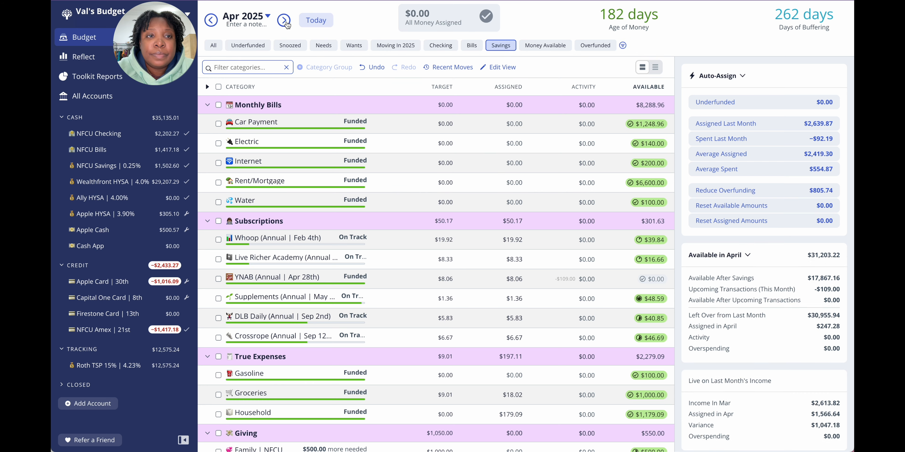
click(211, 20)
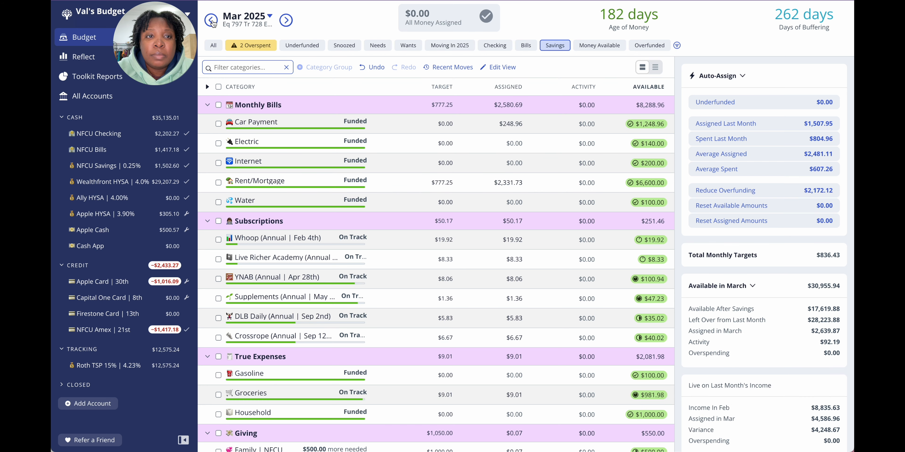
click(219, 48)
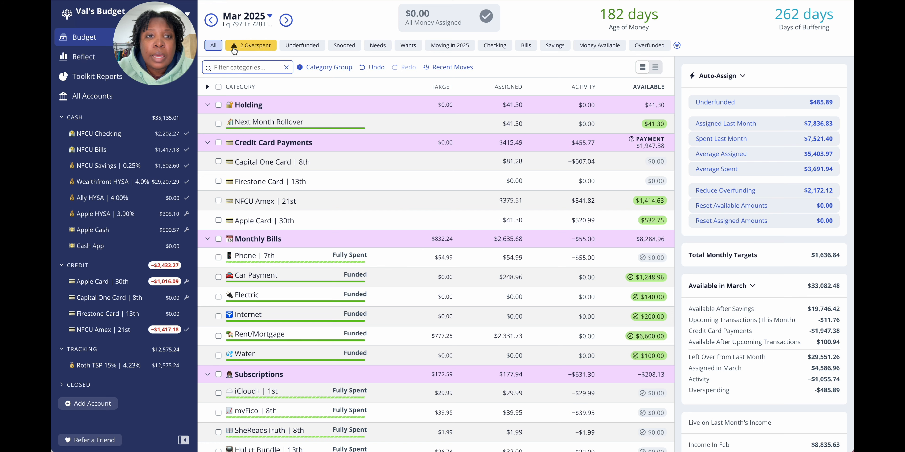
click(286, 22)
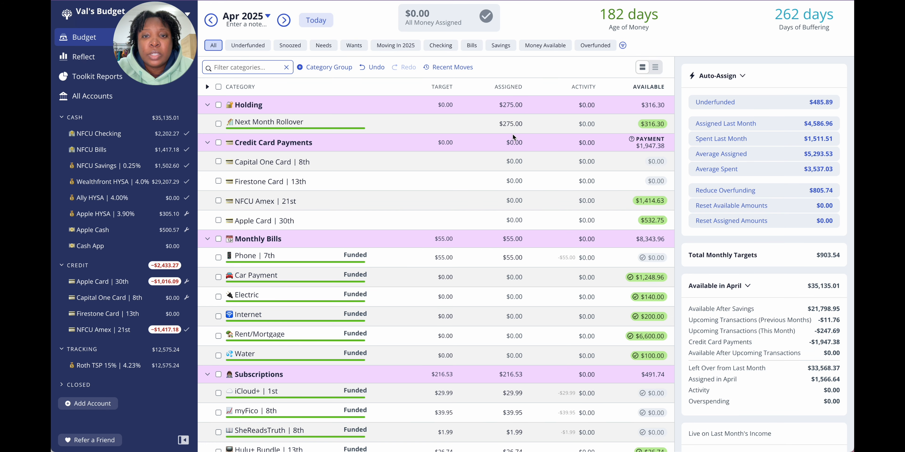
Step: Examine the assigned amount and available balance of Next Month Rollover in the April and March 2025 budgets
click(512, 123)
click(509, 129)
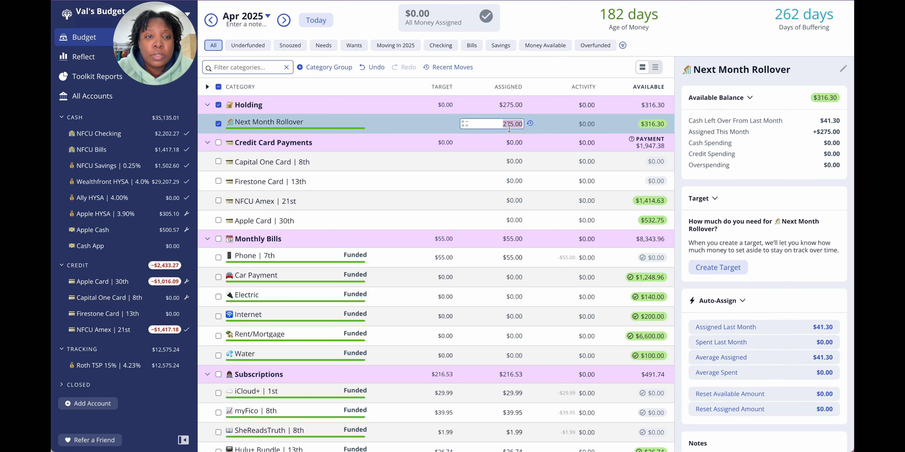
click(218, 124)
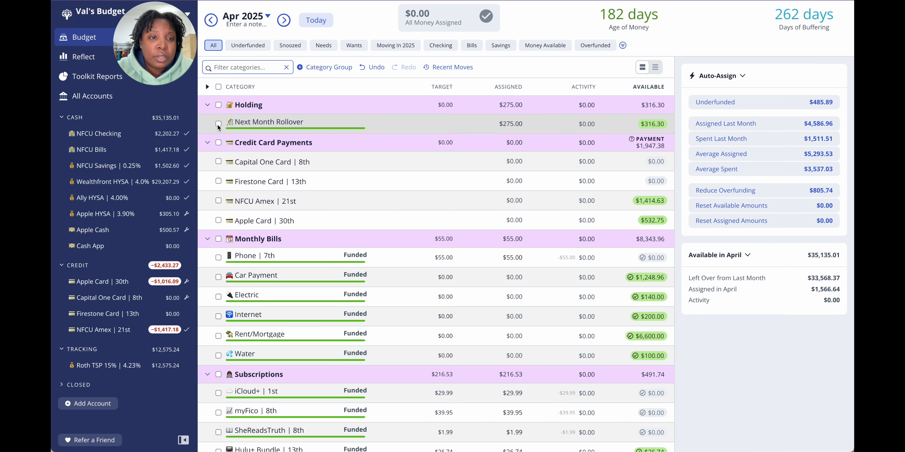
click(211, 20)
click(515, 124)
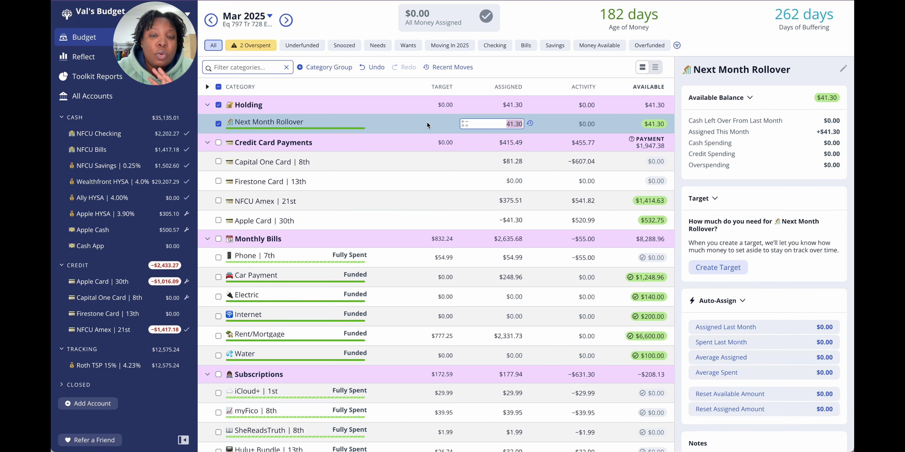
click(219, 124)
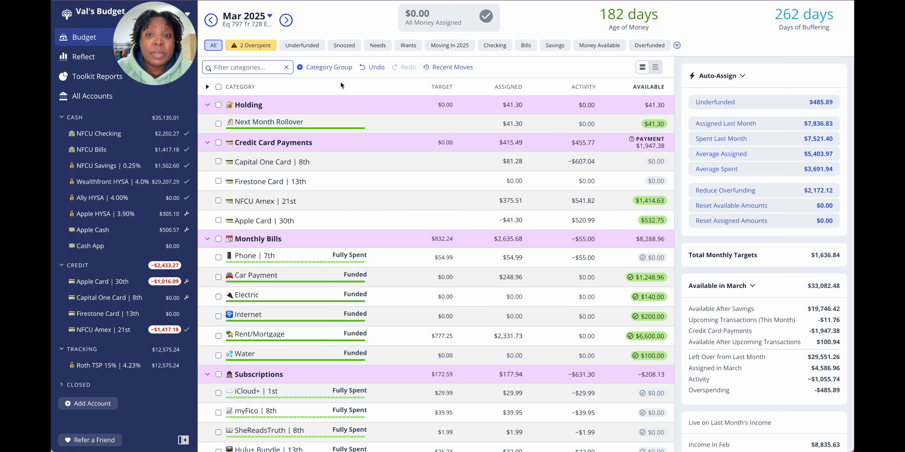
click(503, 121)
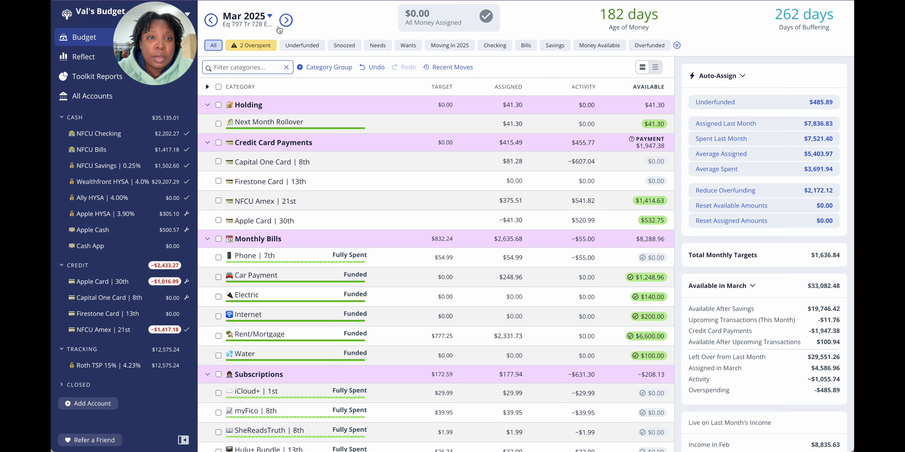
Step: Review the cash account balances alongside the April 2025 budget, and compare March's credit card payment total with the credit balances
click(286, 21)
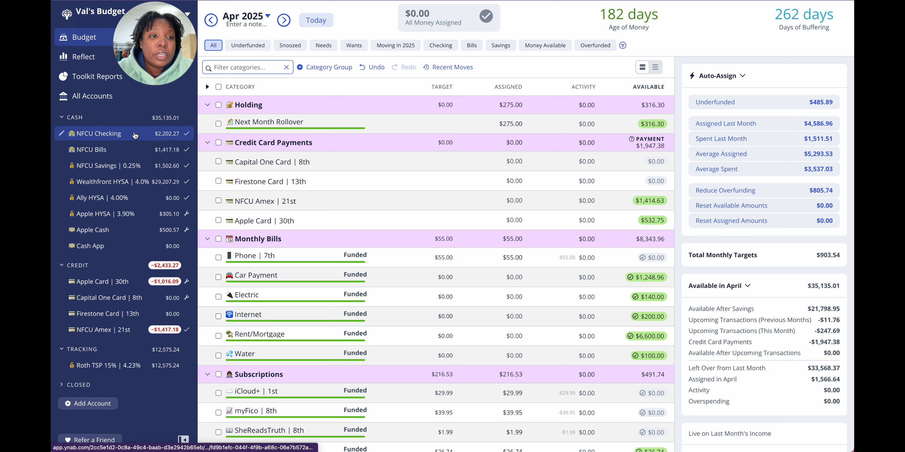
drag(142, 150, 146, 182)
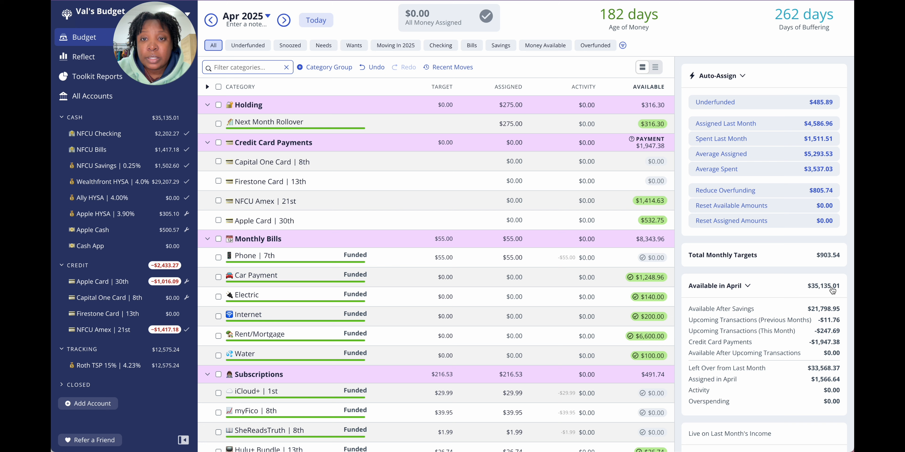
click(213, 22)
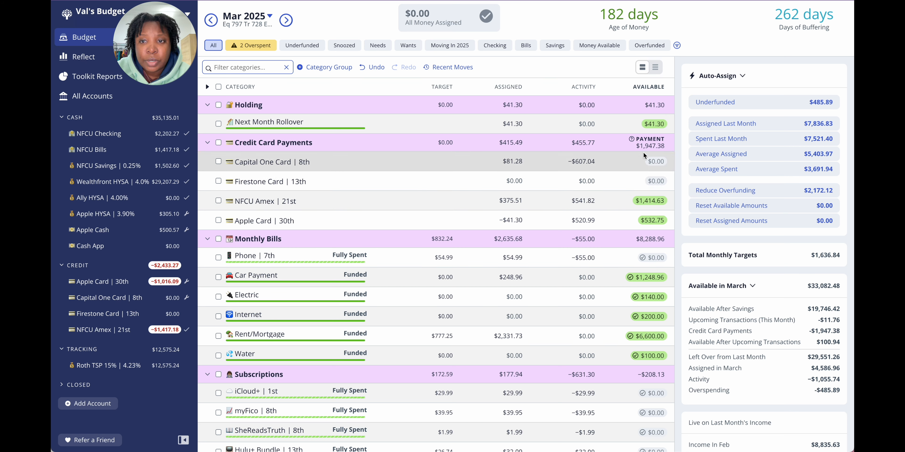
mouse_move(645, 149)
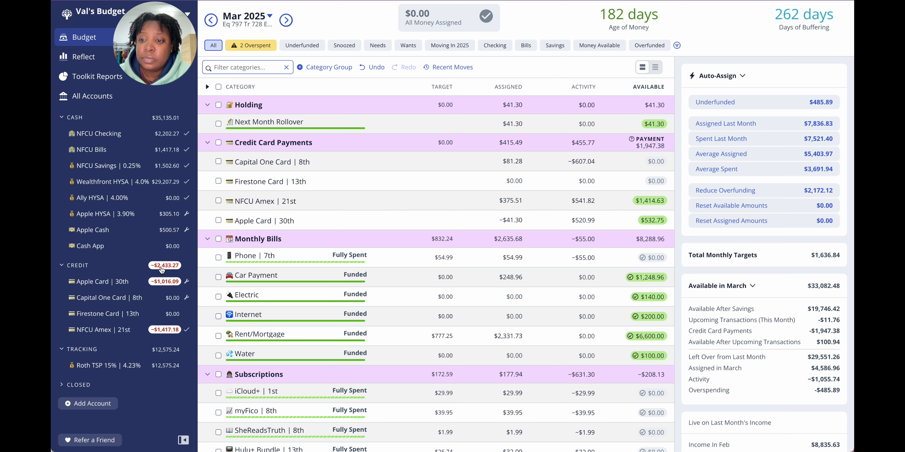
Step: Set the assigned amount of Next Month Rollover to 0.00 in April 2025 and return to the March 2025 budget
click(508, 124)
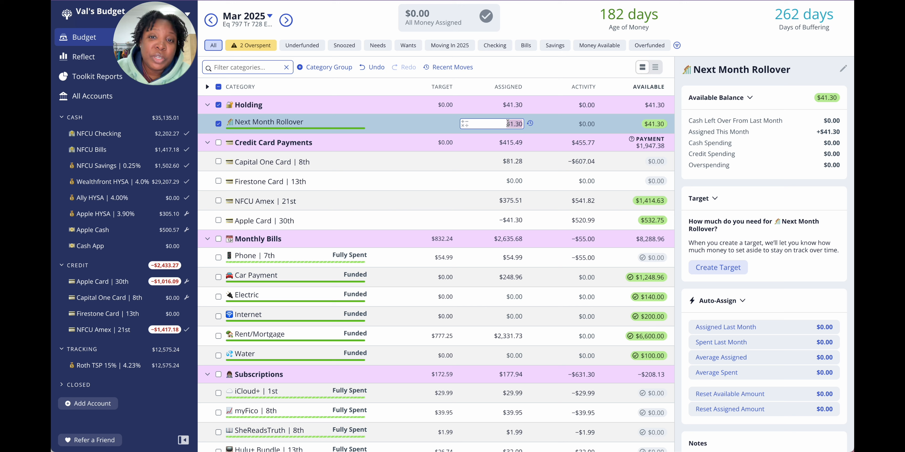
click(286, 20)
click(219, 122)
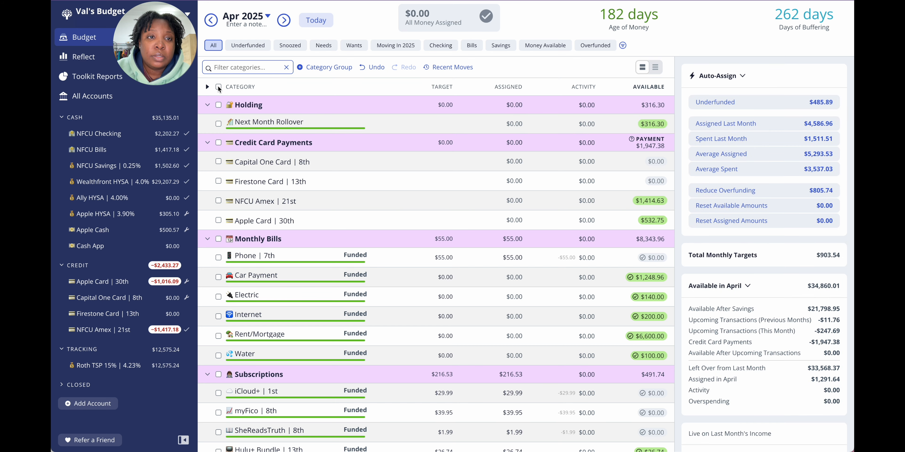
click(210, 20)
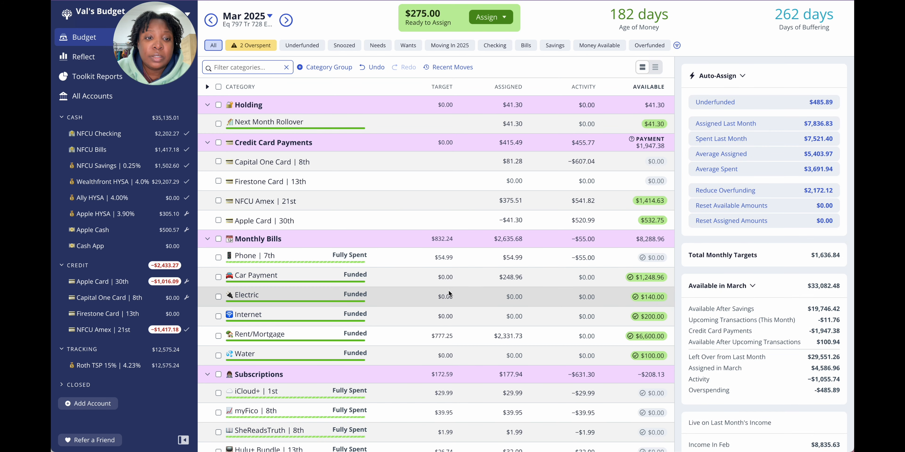
Step: Add 175 to the amount assigned to ATM Withdrawal in March 2025, bringing it to 775.00, and deselect the category
scroll(449, 294, down, 1)
scroll(449, 294, down, 10)
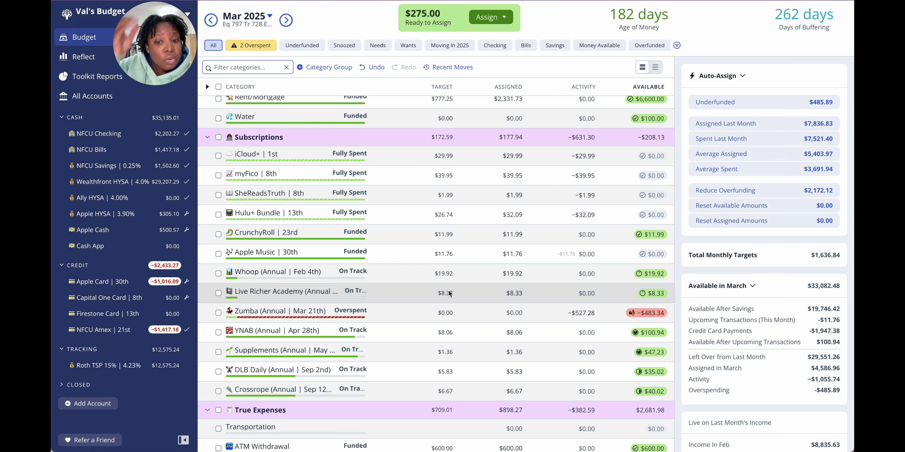
scroll(448, 289, down, 2)
click(479, 368)
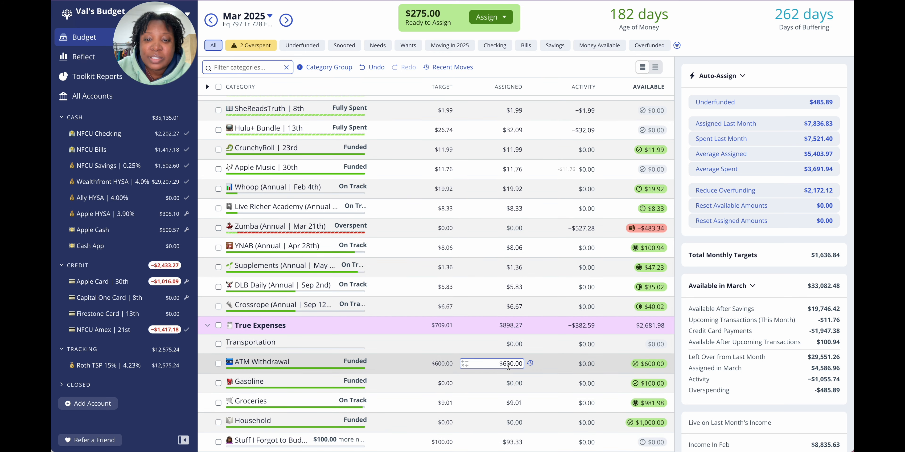
click(521, 365)
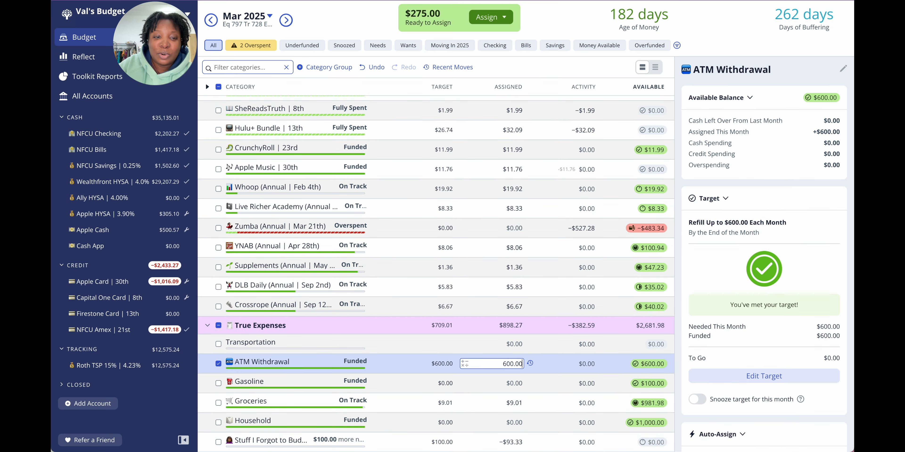
text(+)
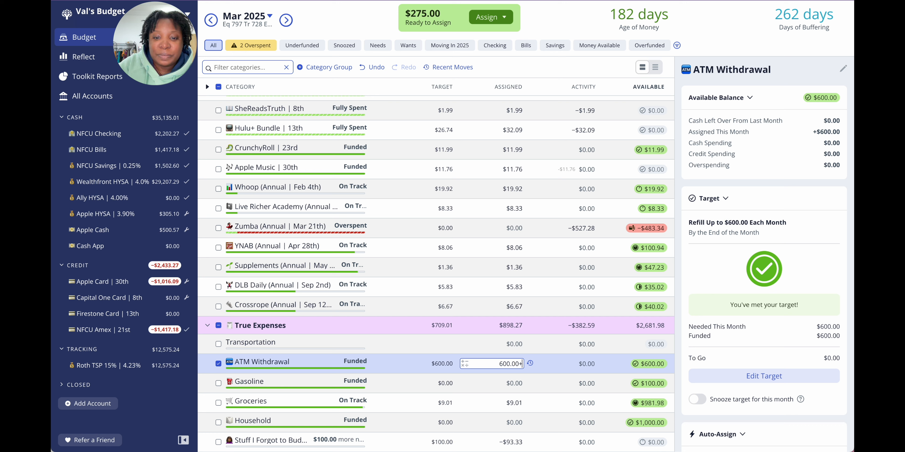
text(175)
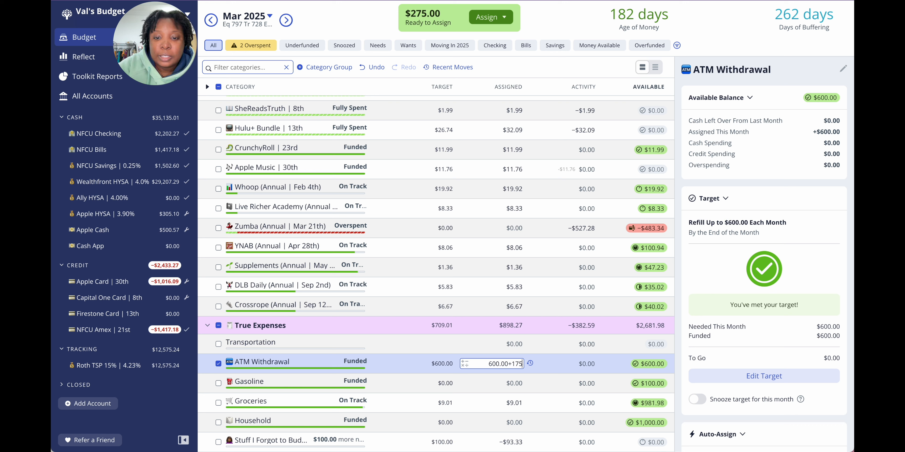
key(Return)
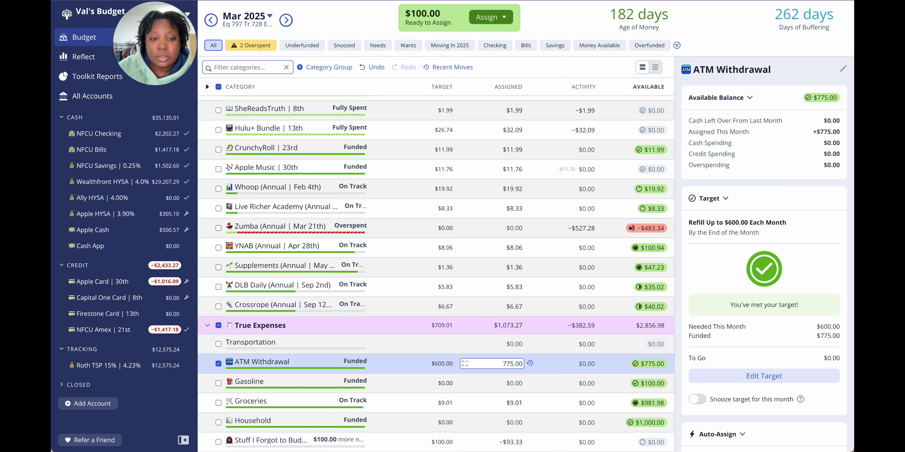
click(216, 363)
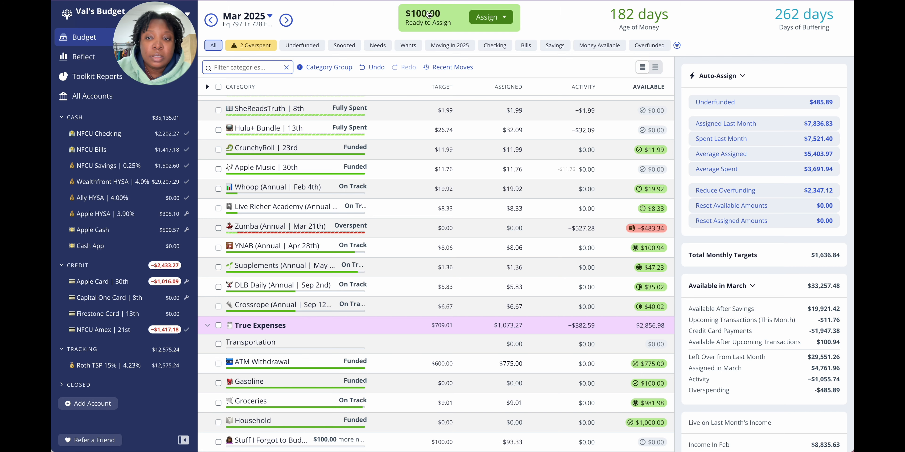
Step: Assign 100 to the overspent Zumba annual subscription in March 2025
scroll(445, 107, up, 2)
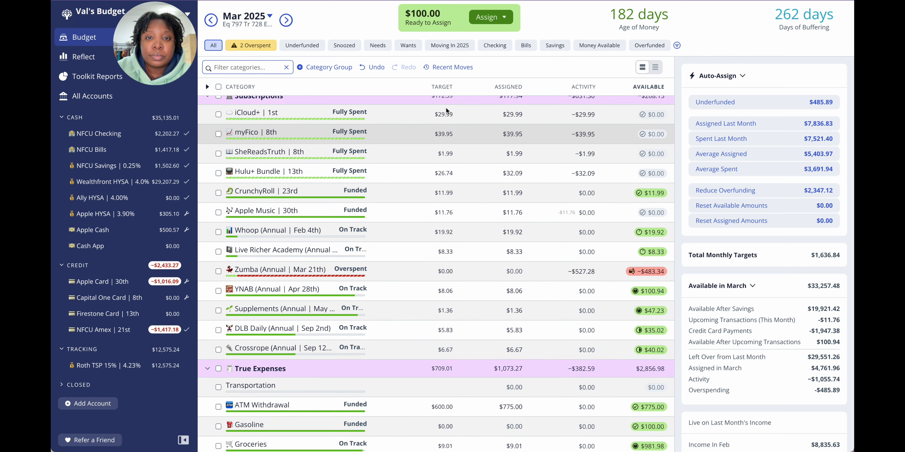
scroll(445, 107, up, 6)
scroll(446, 107, down, 5)
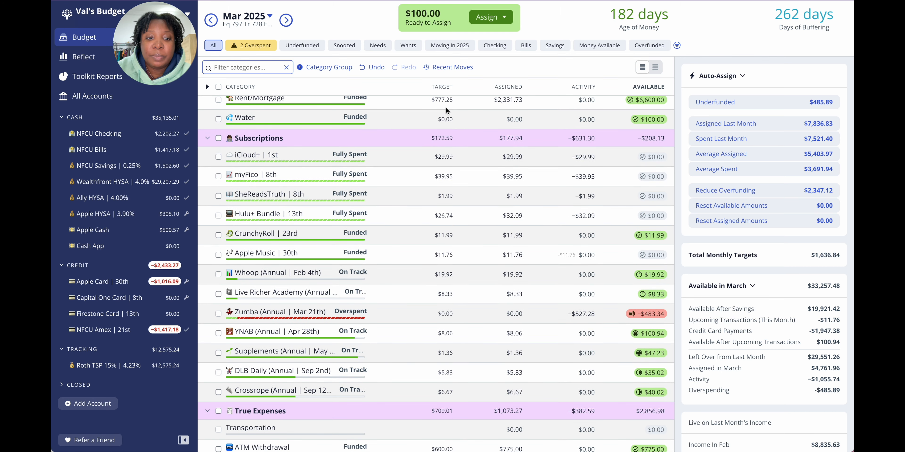
click(509, 313)
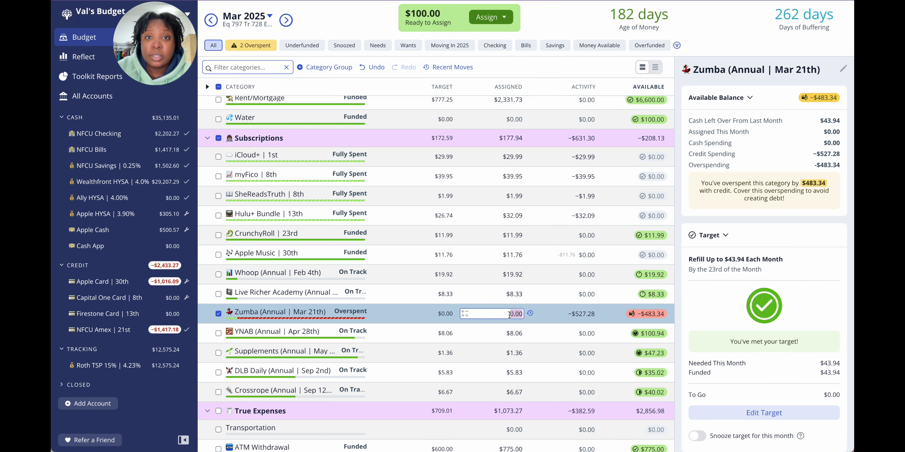
text(1)
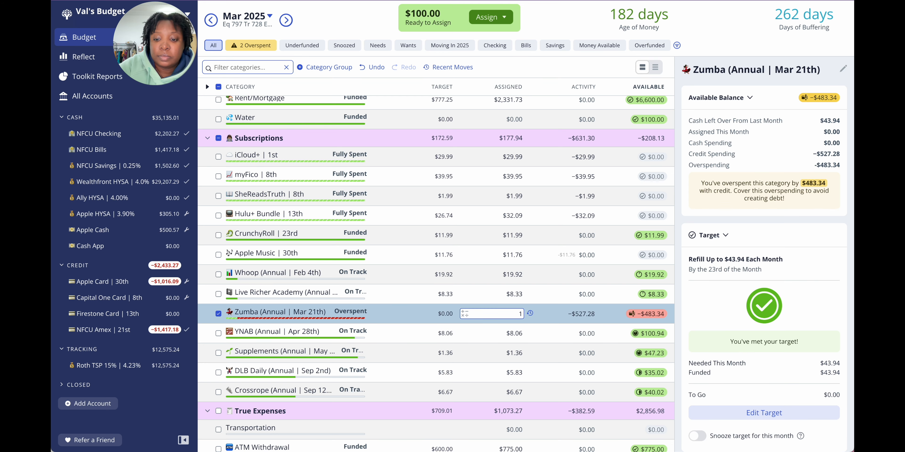
text(00)
key(Return)
Step: Try to move 41.30 from Next Month Rollover to the Zumba annual subscription
scroll(491, 356, up, 5)
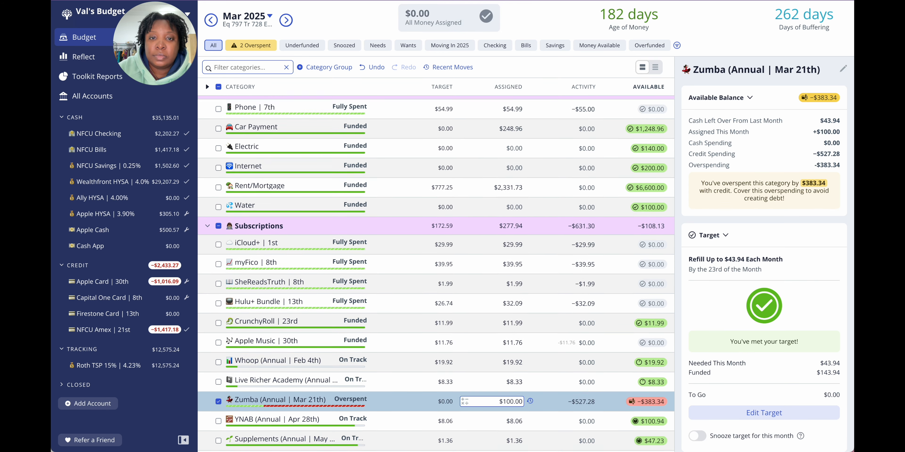
click(518, 125)
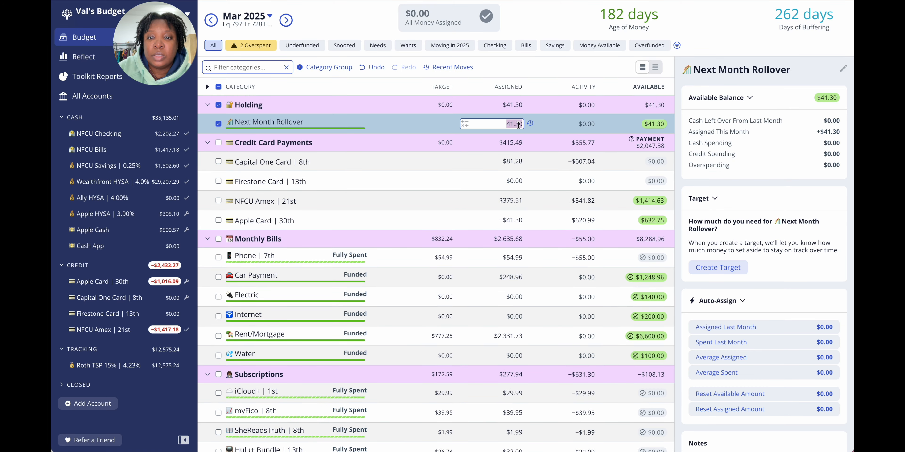
click(654, 125)
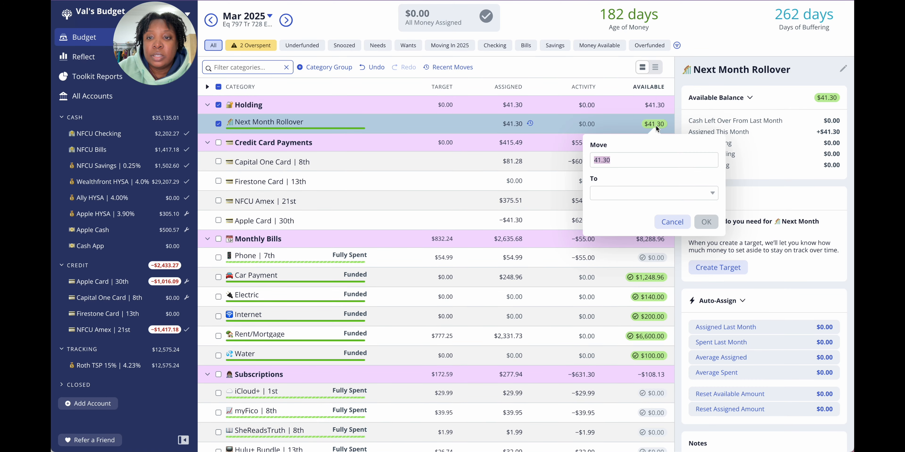
click(630, 194)
text(z)
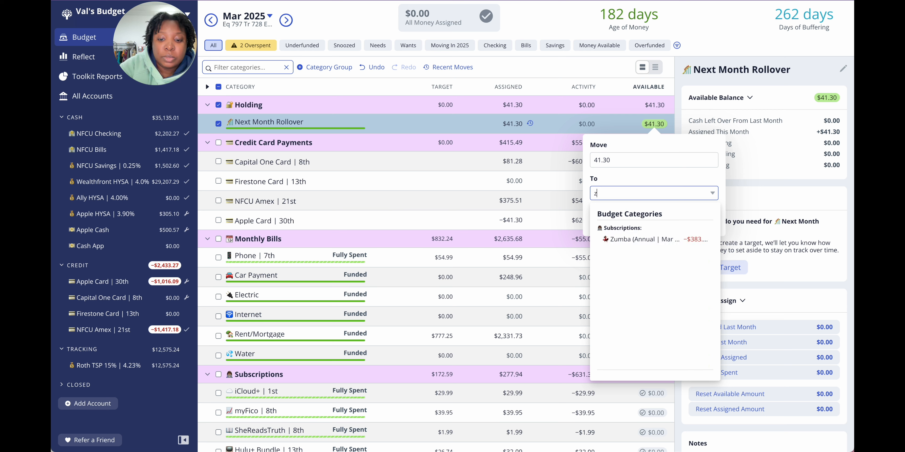
text(umb)
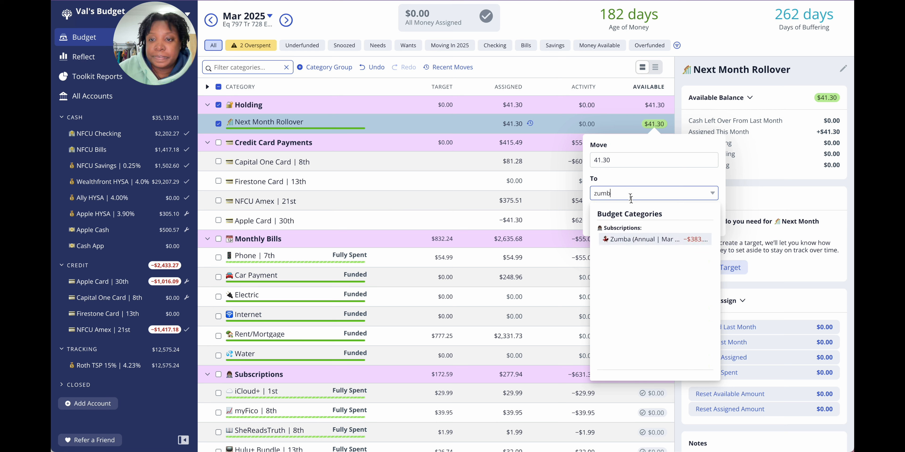
click(651, 241)
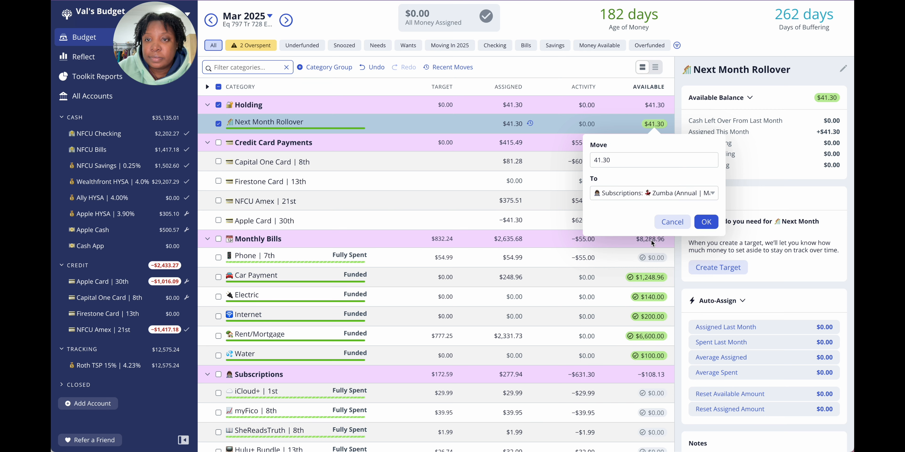
click(706, 222)
Step: Cover the overspending in the Charity category under Giving with money from Next Month Rollover
scroll(517, 251, down, 15)
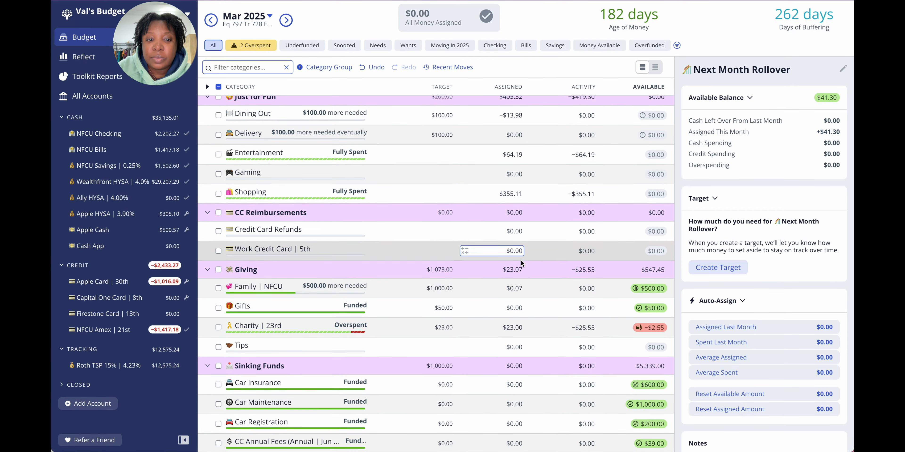
scroll(642, 331, up, 5)
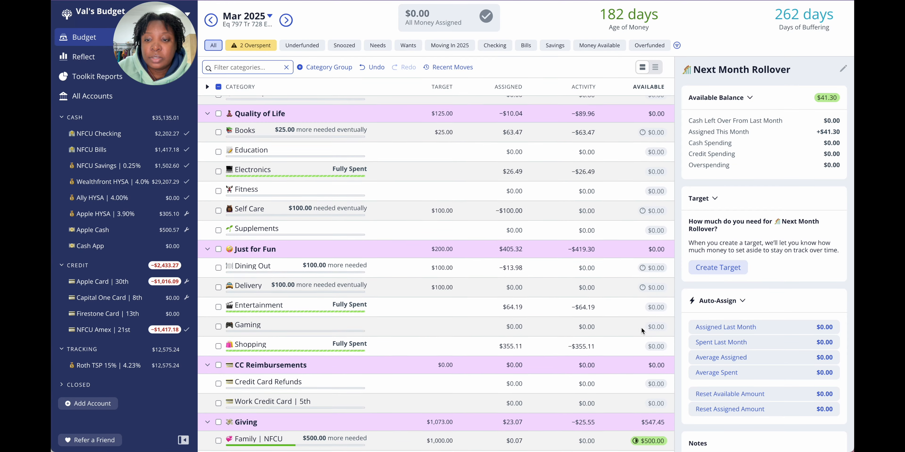
scroll(642, 330, up, 7)
scroll(644, 344, down, 11)
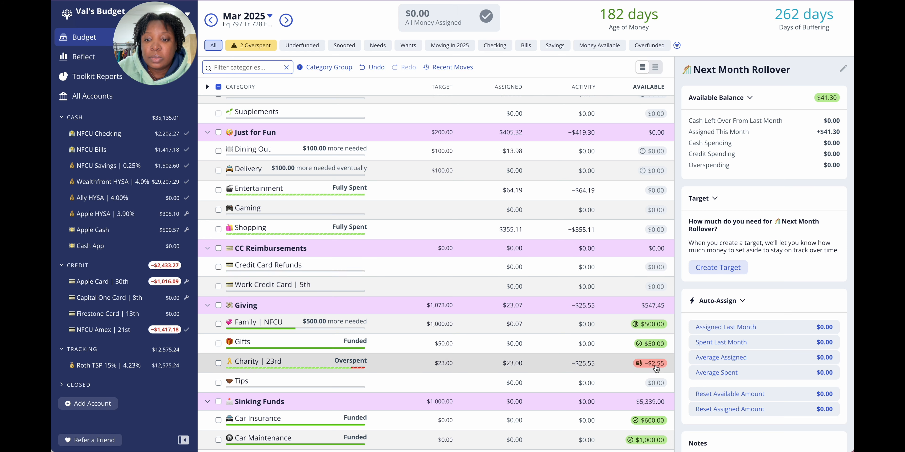
click(655, 369)
text(h)
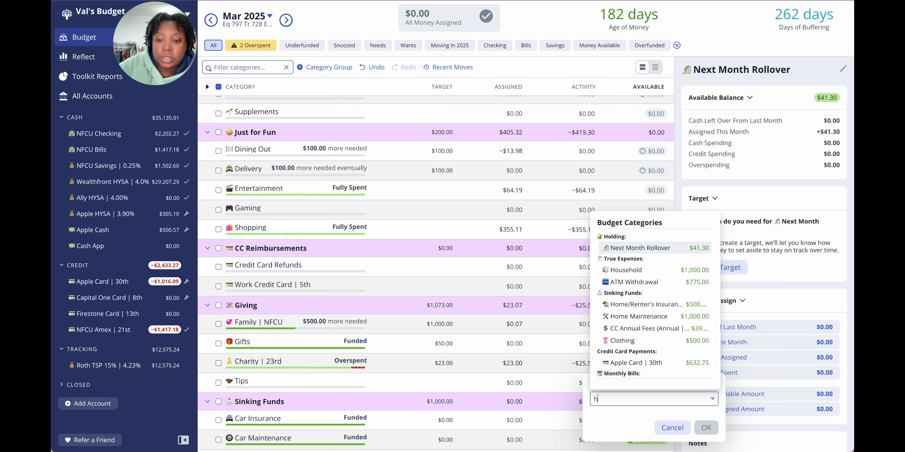
text(ol)
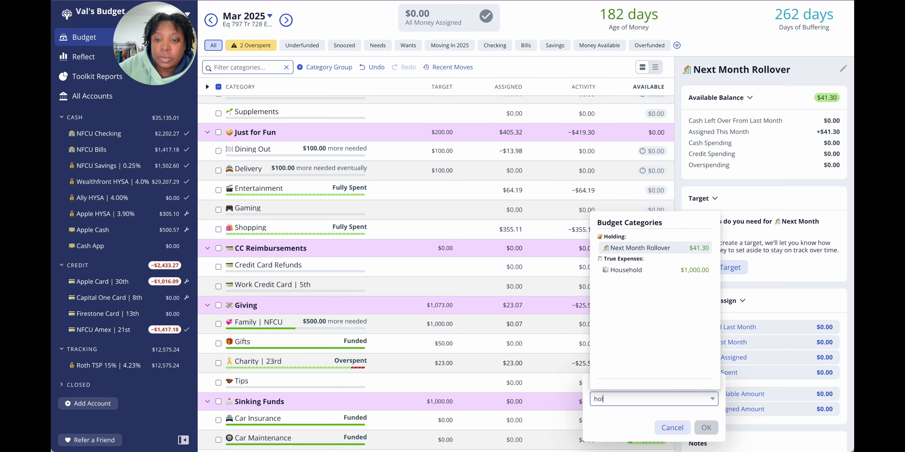
click(657, 250)
click(705, 428)
Step: Move the remaining 38.75 from Next Month Rollover to the Zumba annual subscription and deselect the rollover category
scroll(615, 360, up, 18)
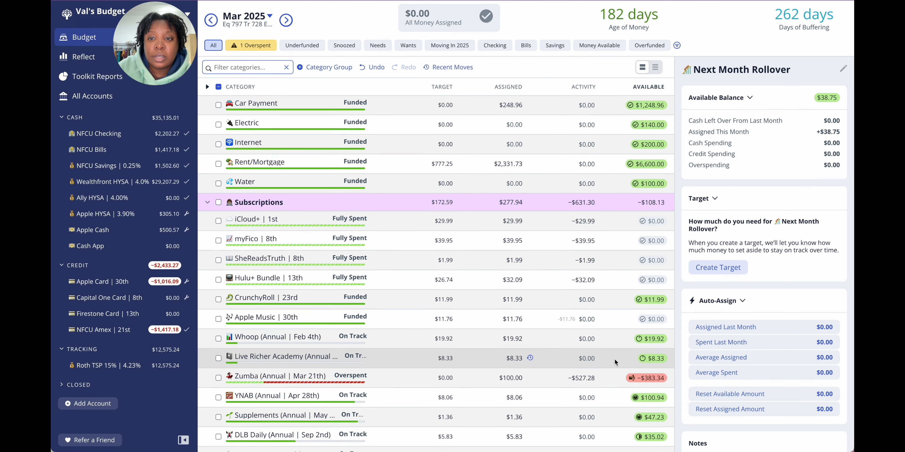
scroll(614, 362, up, 5)
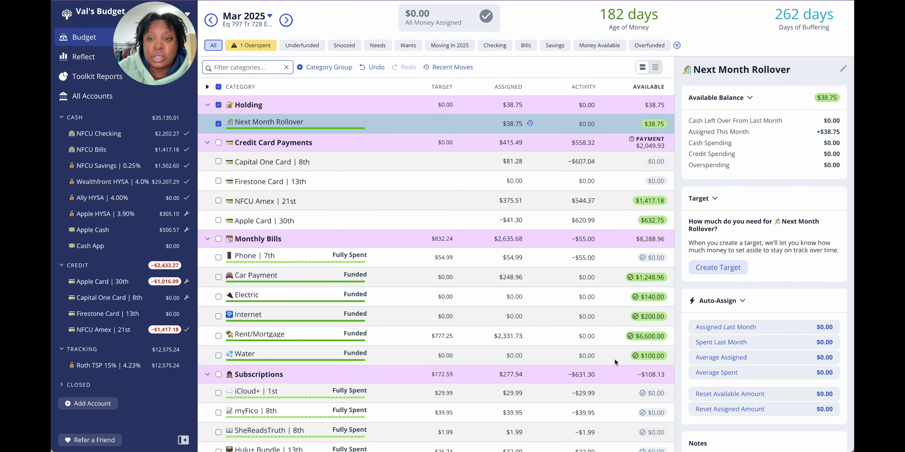
click(656, 124)
click(635, 189)
text(zumb)
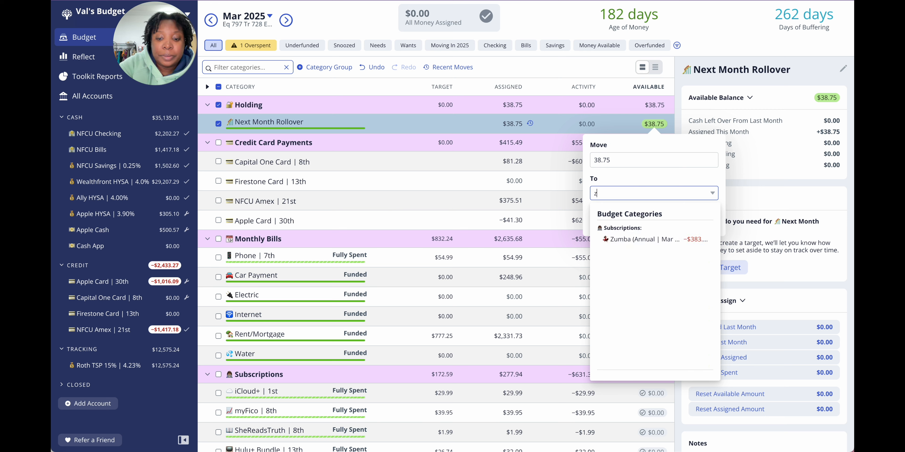
click(641, 243)
click(710, 219)
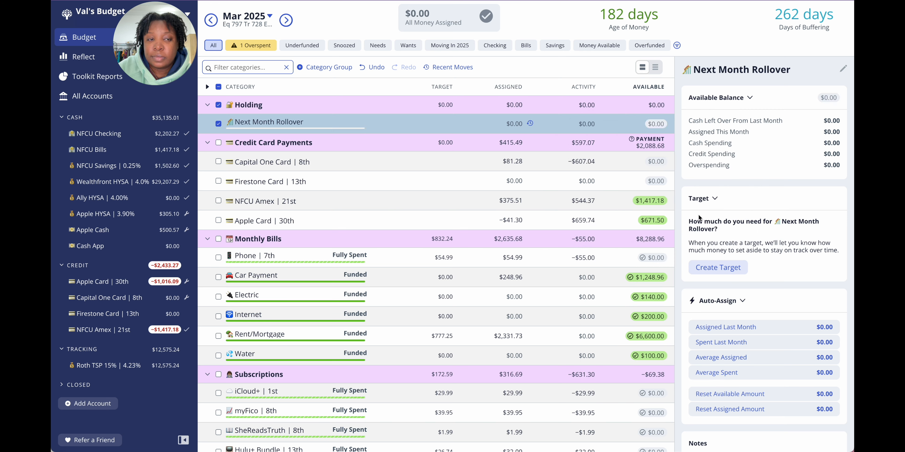
click(218, 126)
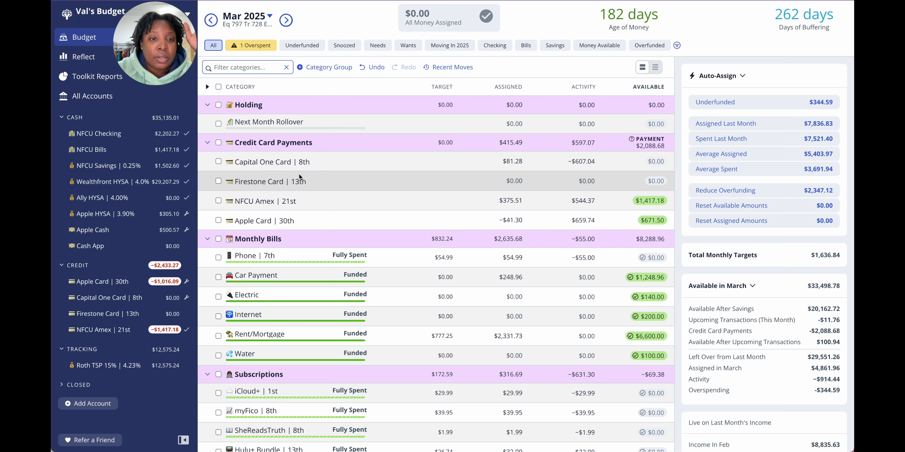
Step: Look through the March 2025 categories from Subscriptions to Savings for money that could cover the Zumba overspending
scroll(299, 173, down, 7)
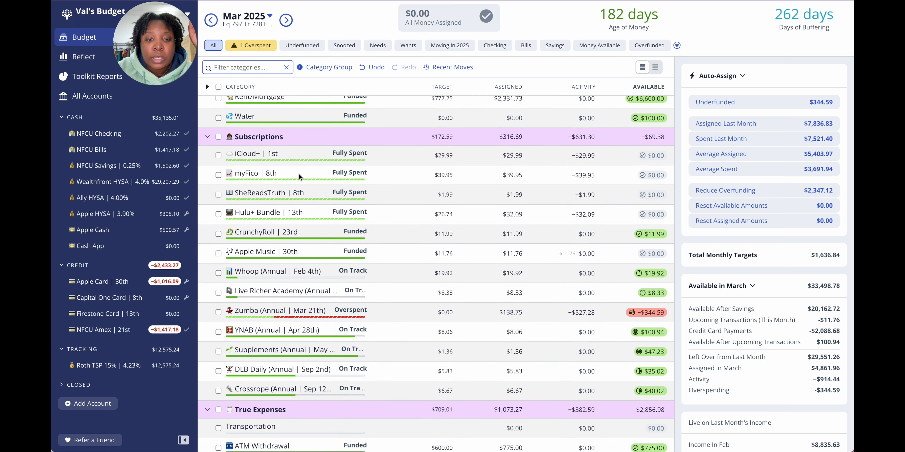
scroll(344, 292, down, 7)
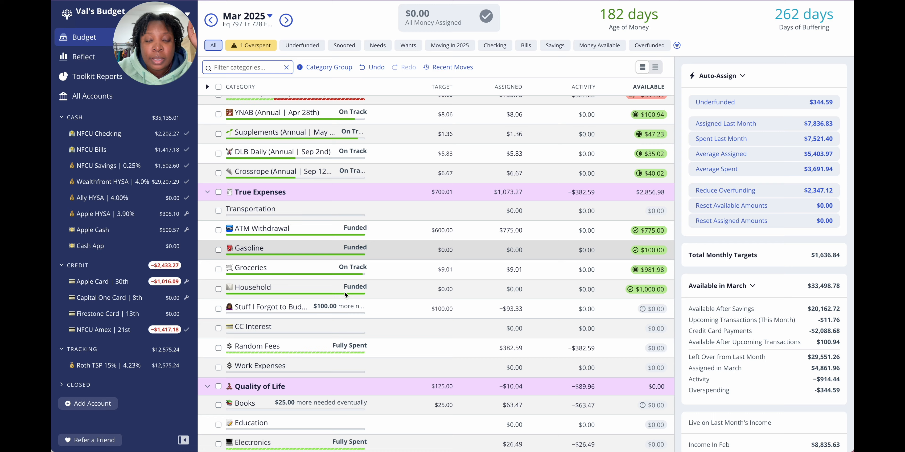
scroll(344, 291, down, 7)
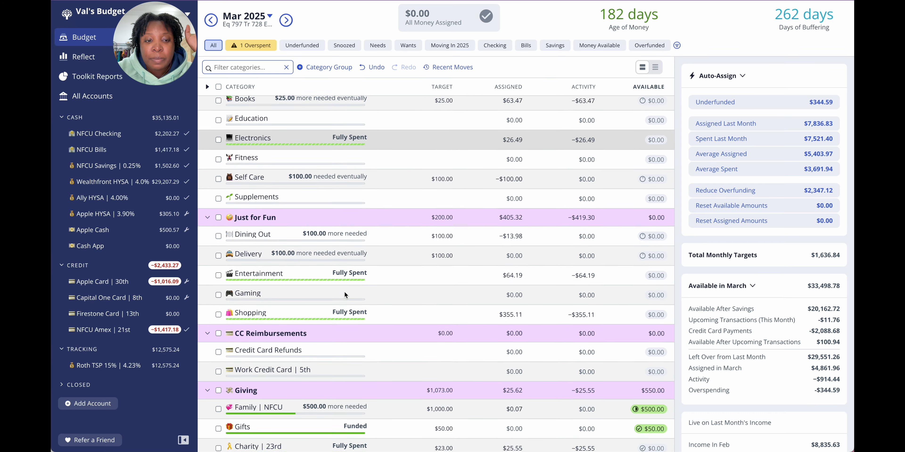
scroll(344, 295, down, 7)
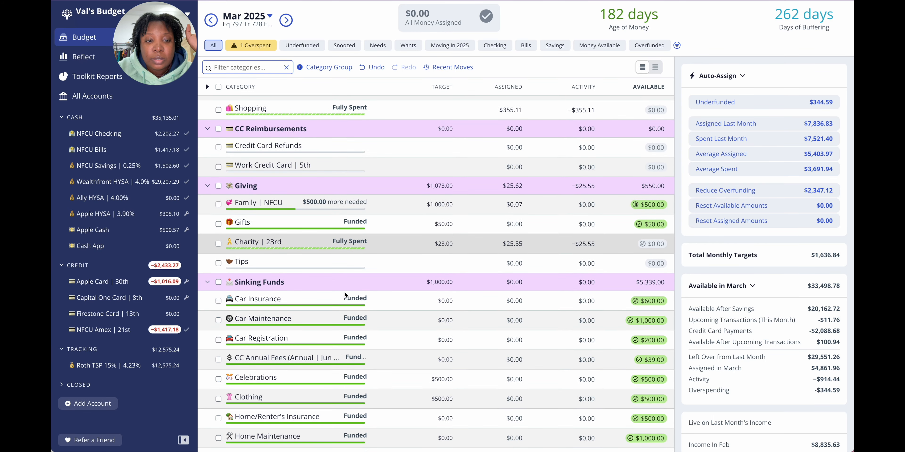
scroll(344, 292, down, 3)
scroll(344, 292, up, 3)
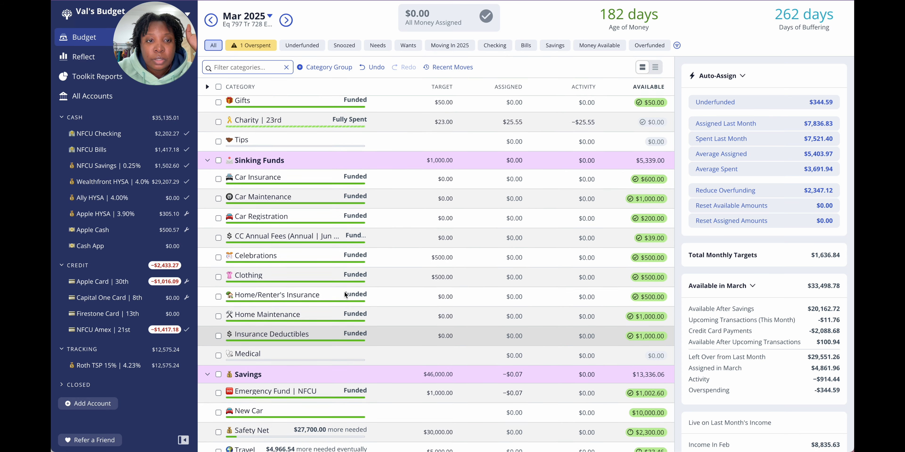
scroll(344, 295, up, 5)
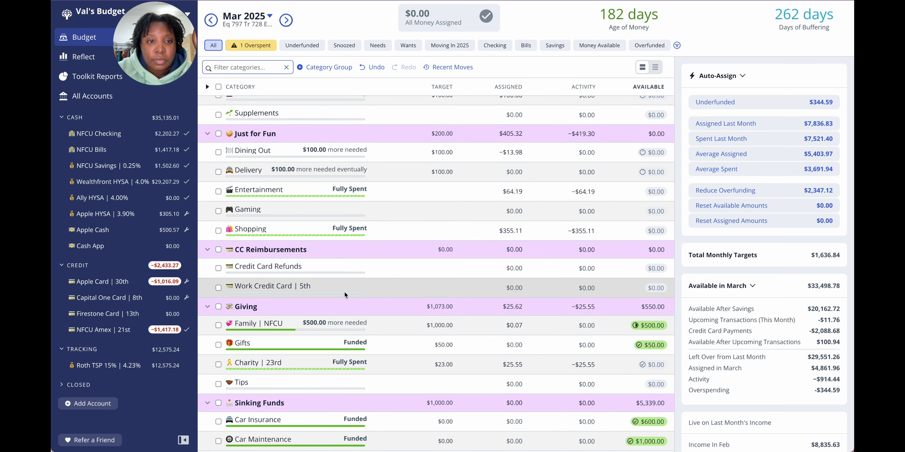
Step: In all accounts, recategorize the pending 418.81 Hotel transaction to Stuff I Forgot to Budget For under True Expenses
click(123, 95)
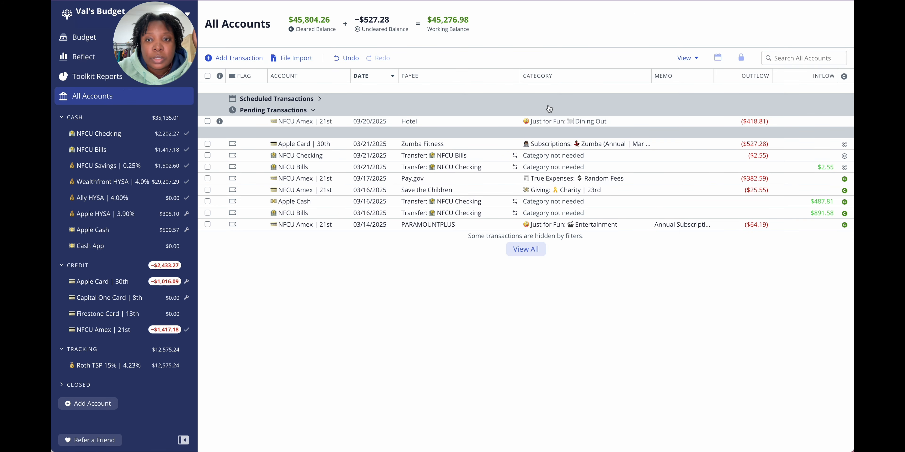
click(571, 123)
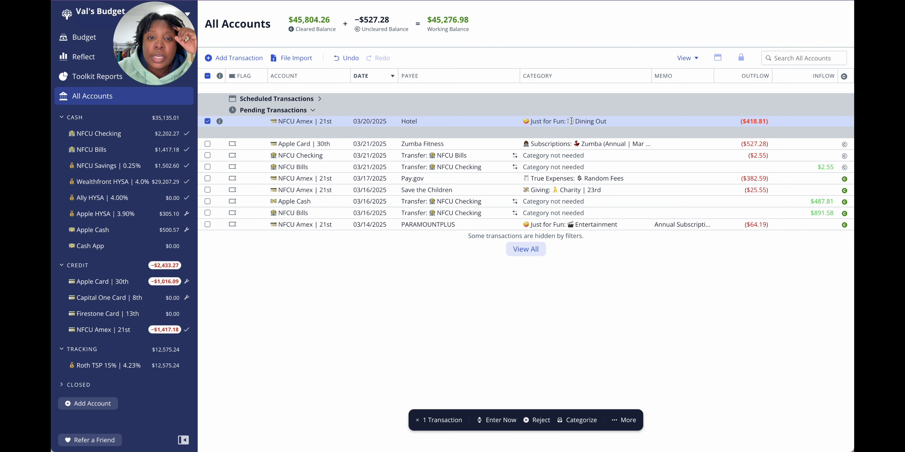
click(571, 121)
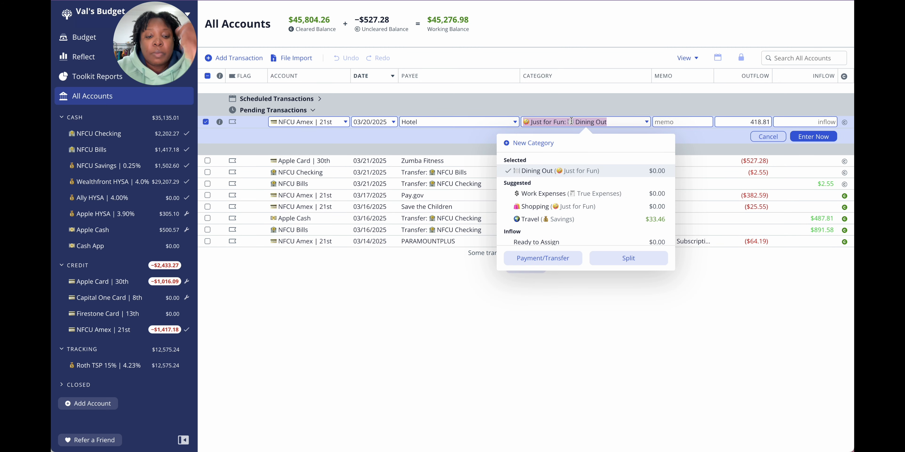
text(stu)
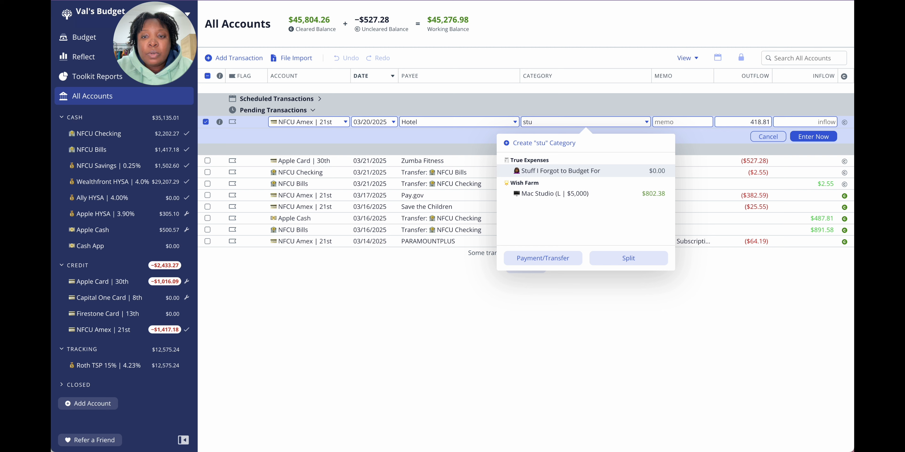
click(610, 172)
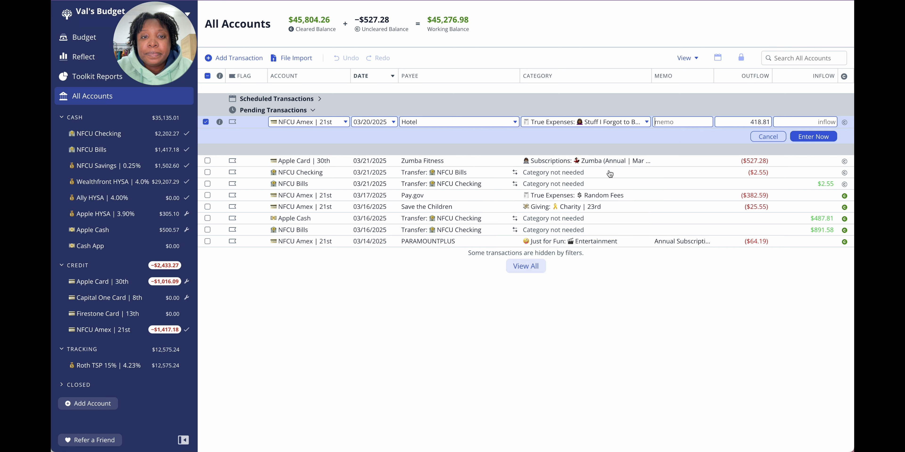
Step: Change the pending transaction's payee to Flight, enter it into the register and deselect it
click(470, 121)
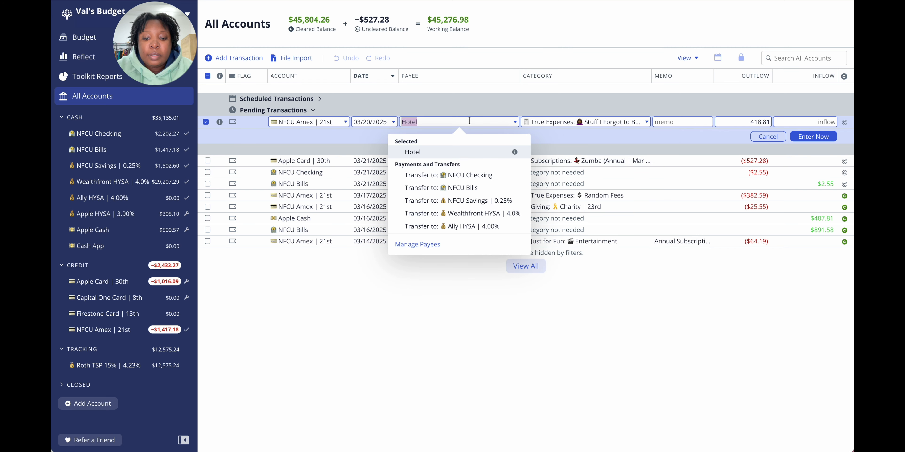
text(bo)
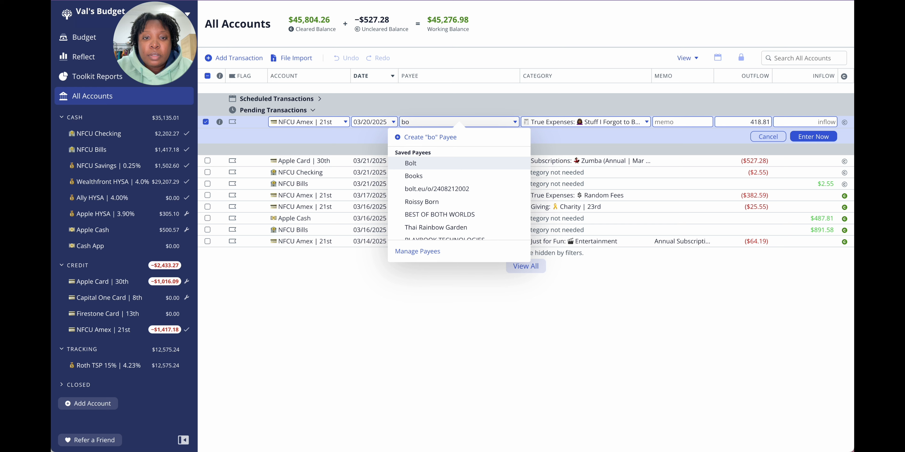
key(BackSpace)
key(BackSpace)
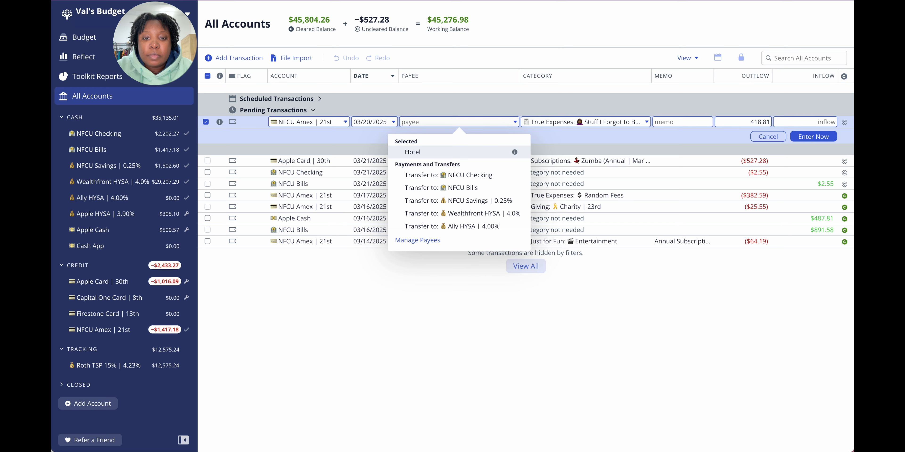
text(Fli)
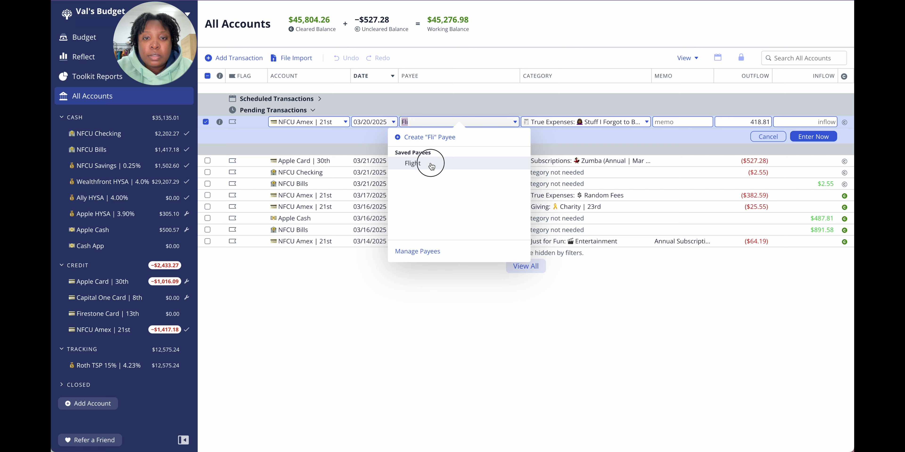
click(430, 164)
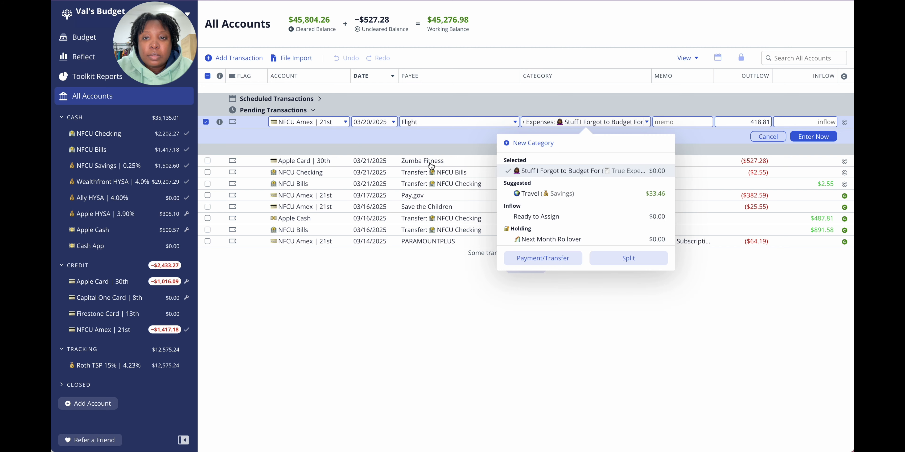
click(807, 137)
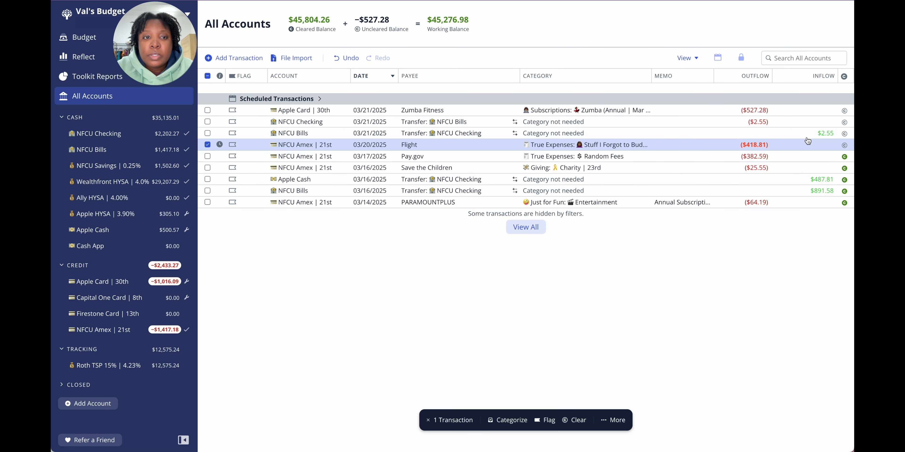
click(208, 144)
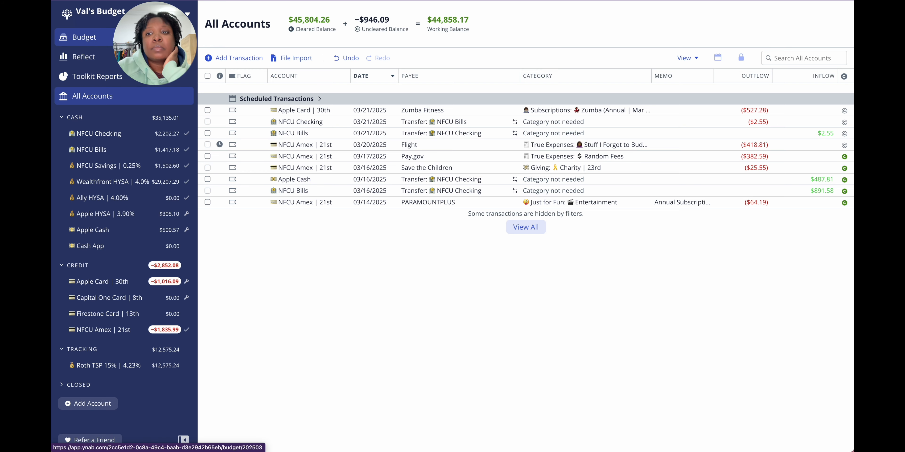
Step: Look through the March 2025 budget from Credit Card Payments to Wish Farm for money that could cover the overspent categories
click(84, 37)
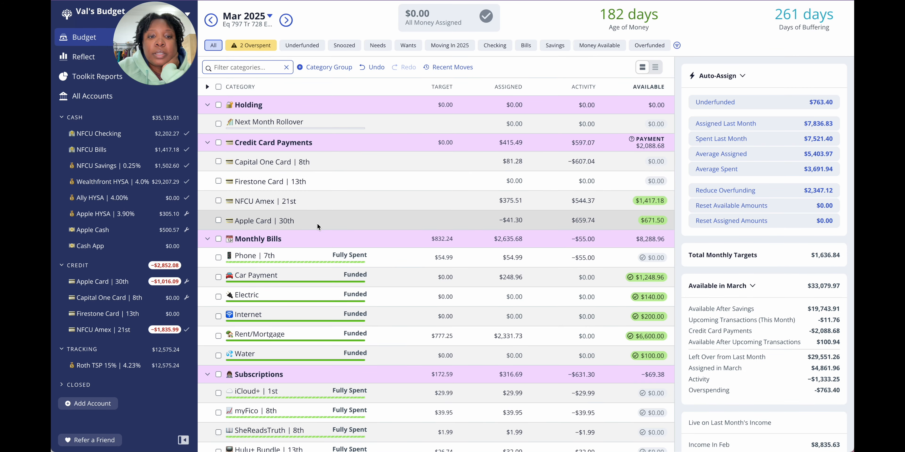
scroll(317, 224, down, 6)
scroll(317, 226, down, 7)
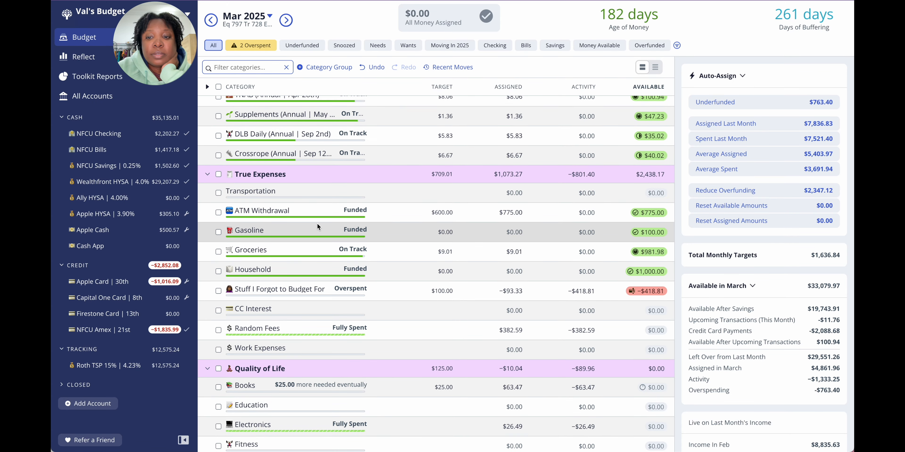
scroll(515, 305, down, 2)
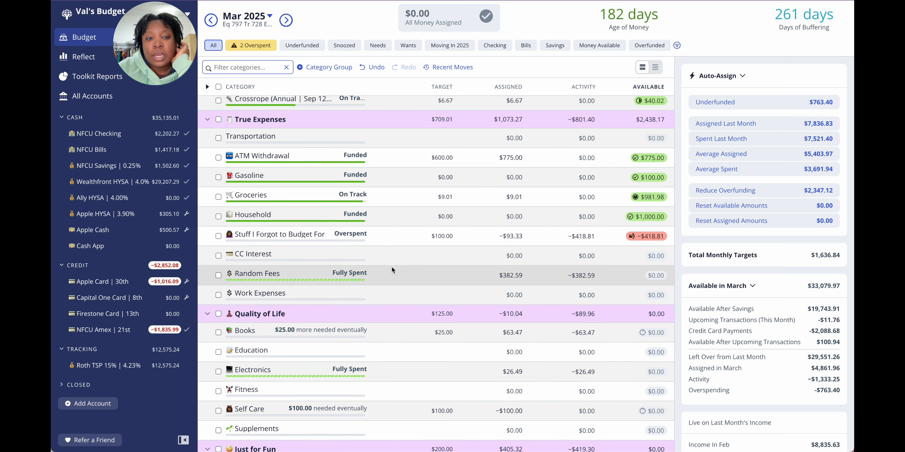
scroll(385, 240, down, 1)
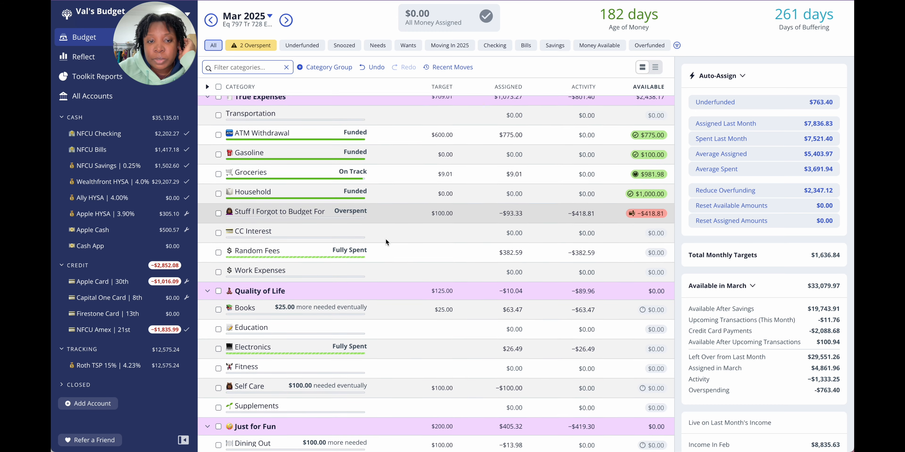
scroll(385, 240, down, 10)
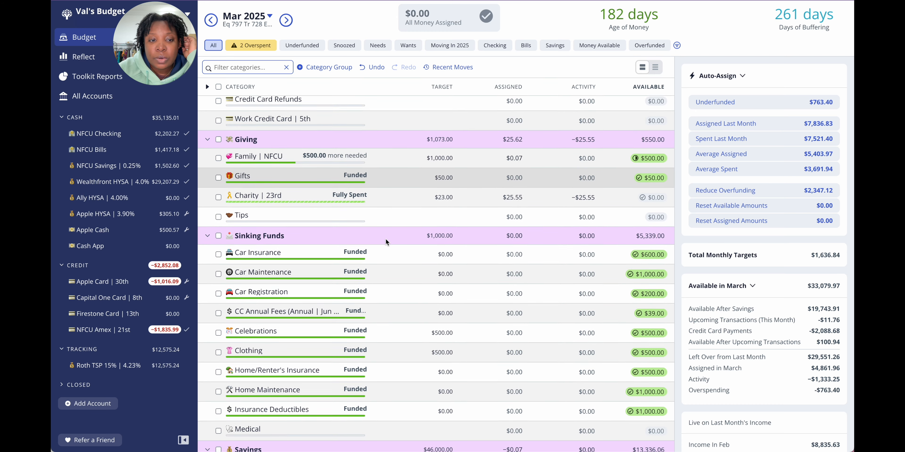
scroll(385, 238, down, 6)
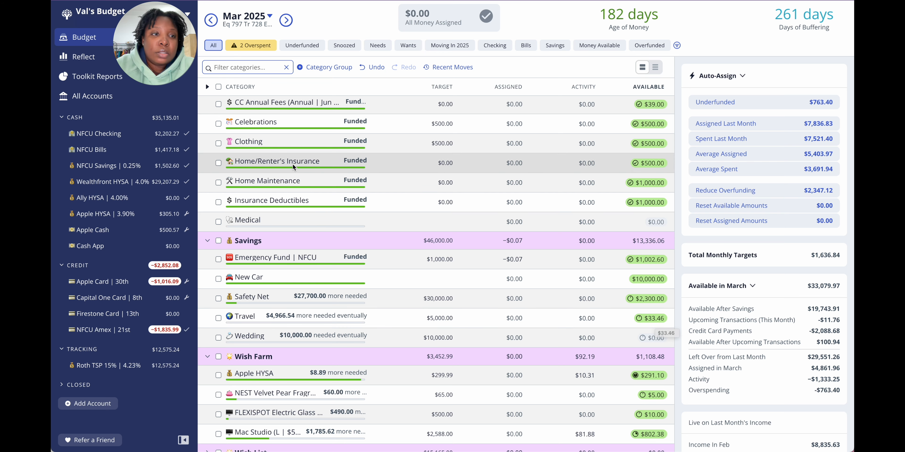
Step: Examine the April 2025 budget across all categories and in the Savings view for assigned money that could be freed
click(287, 21)
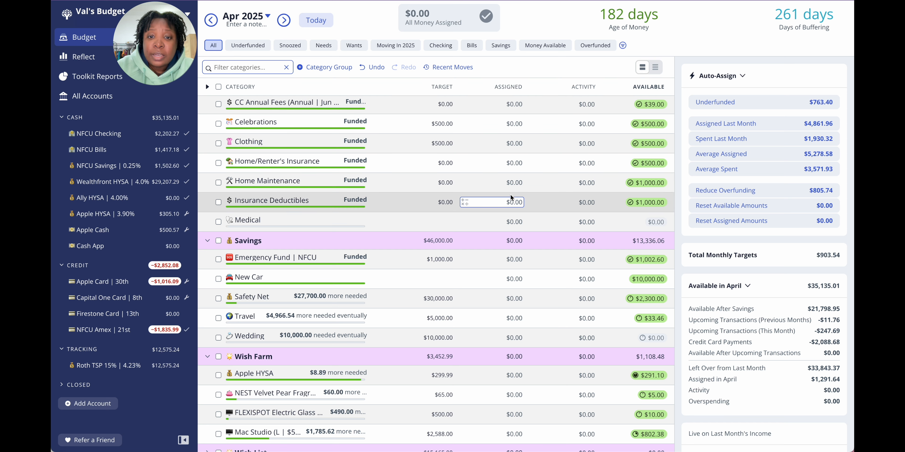
click(508, 263)
scroll(508, 265, down, 1)
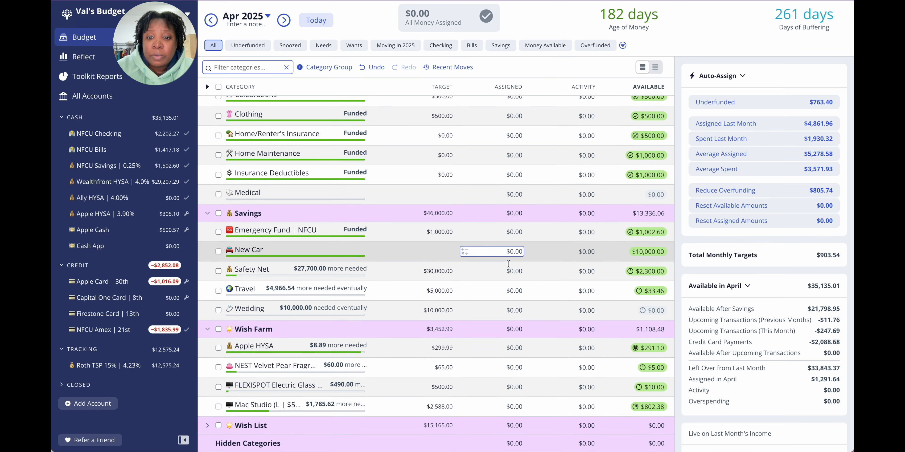
scroll(508, 265, up, 2)
scroll(507, 264, up, 6)
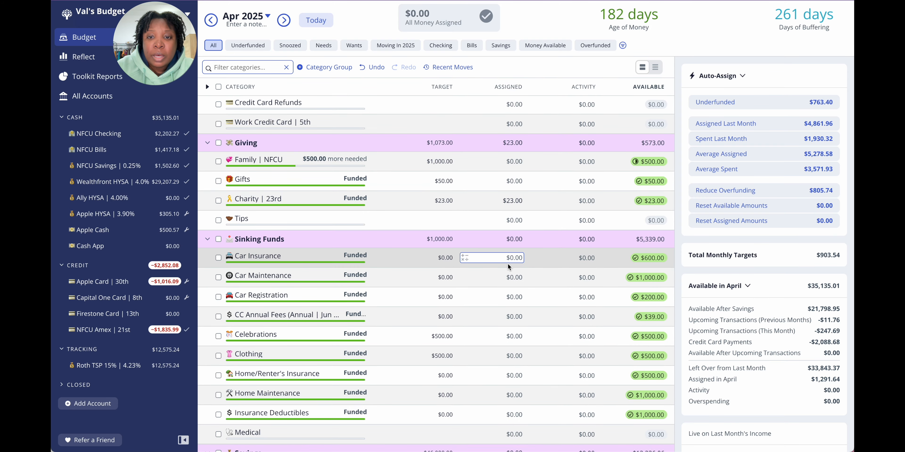
scroll(508, 264, up, 8)
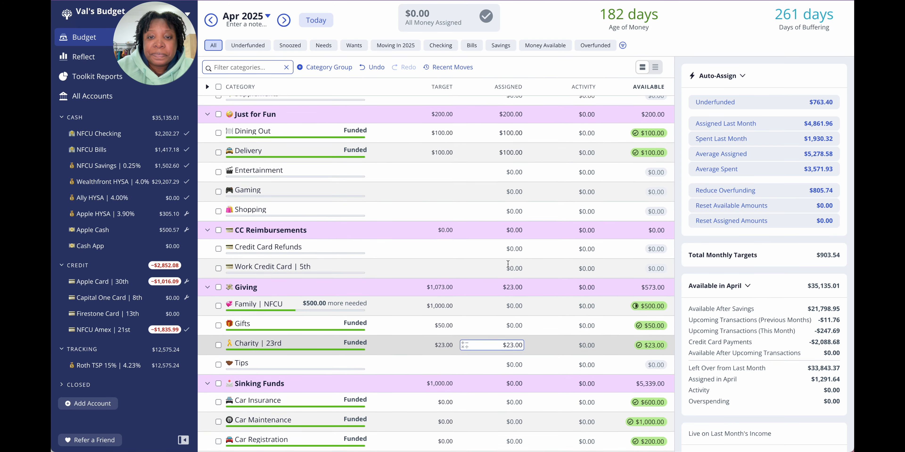
scroll(508, 263, up, 4)
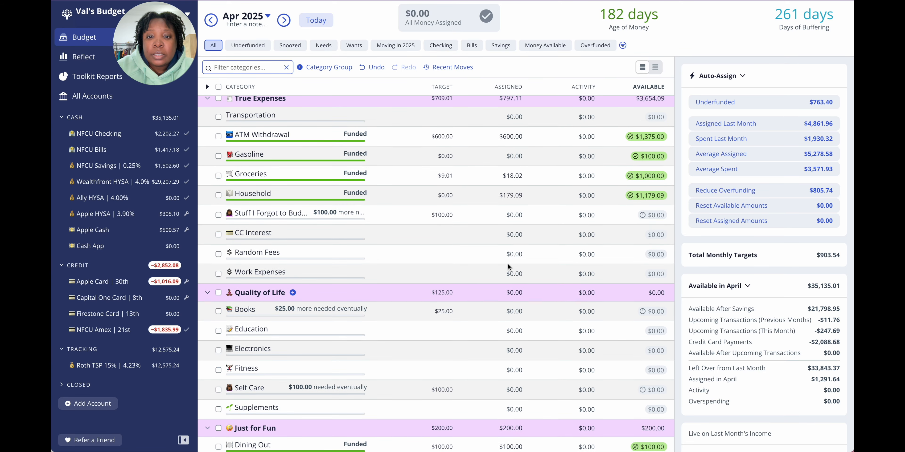
click(500, 45)
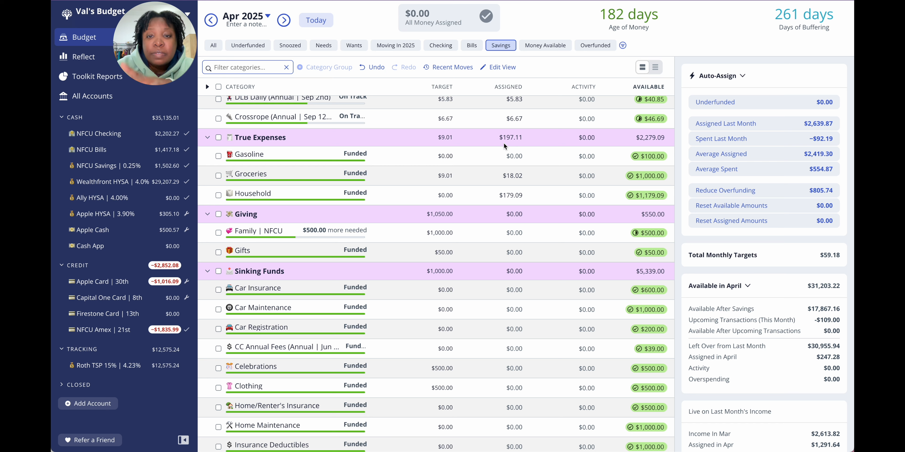
scroll(503, 164, up, 6)
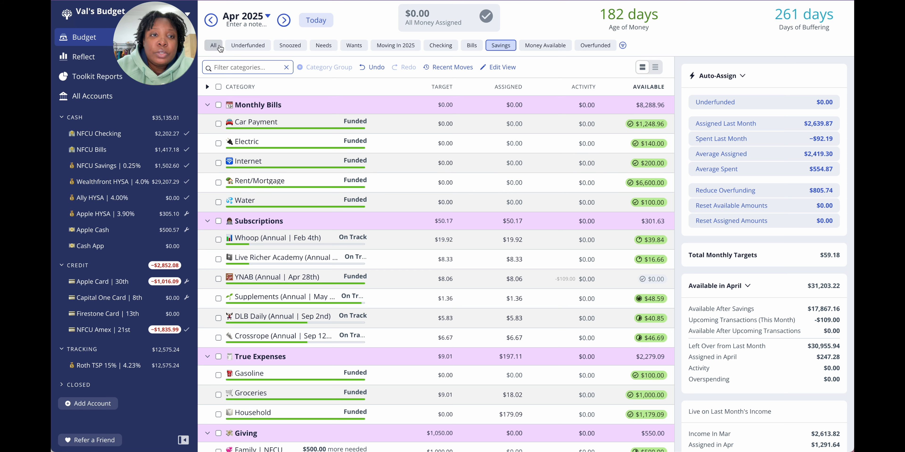
Step: Show the scheduled transactions in NFCU Checking and select the 03/22/2025 transfer to Wealthfront HYSA
click(132, 138)
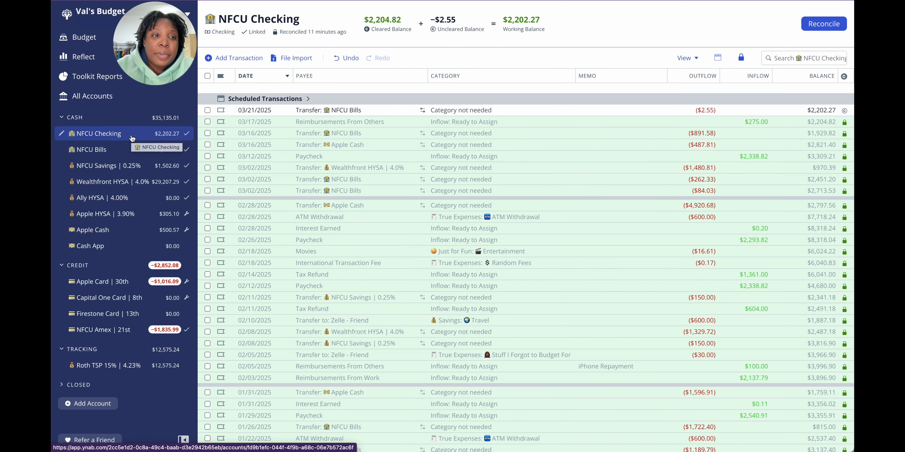
click(297, 98)
click(330, 164)
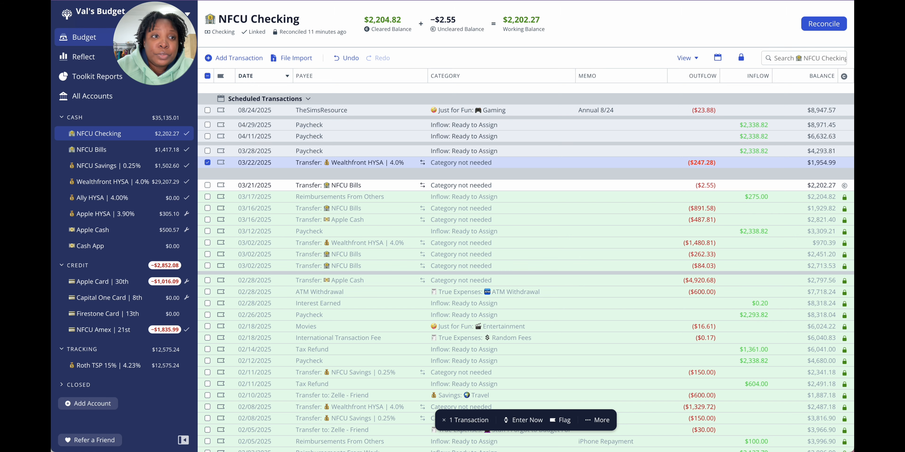
Step: Return to the April 2025 budget and look through the sinking fund, Savings and Wish Farm categories for available money
click(84, 37)
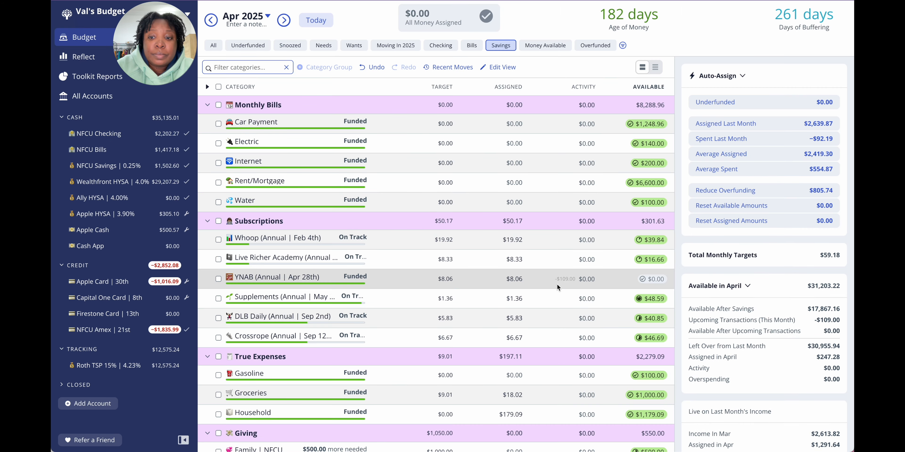
scroll(557, 283, down, 12)
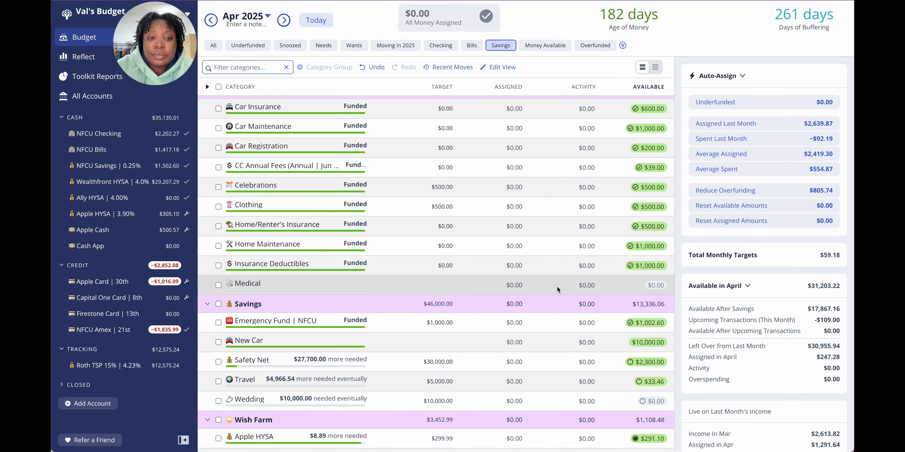
scroll(557, 287, down, 2)
scroll(557, 286, down, 1)
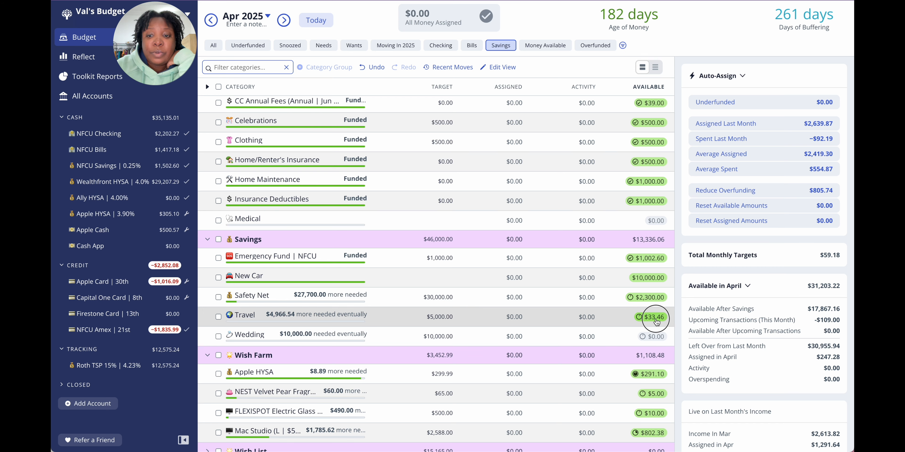
Step: Return to the March 2025 budget and move $33.46 from Travel to Stuff I Forgot to Budget For
click(654, 319)
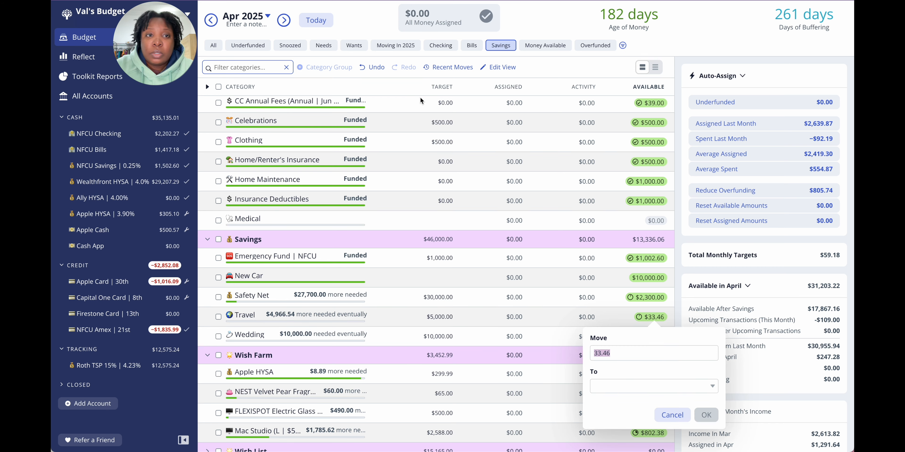
click(210, 21)
click(210, 21)
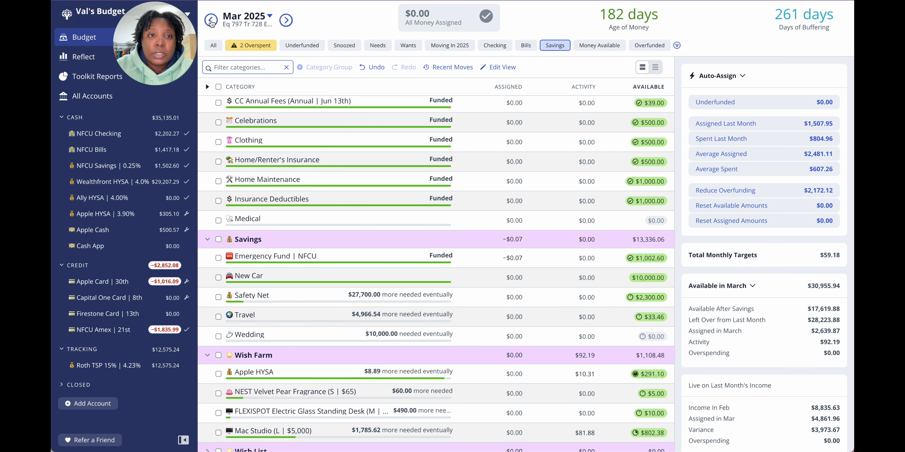
scroll(565, 344, down, 1)
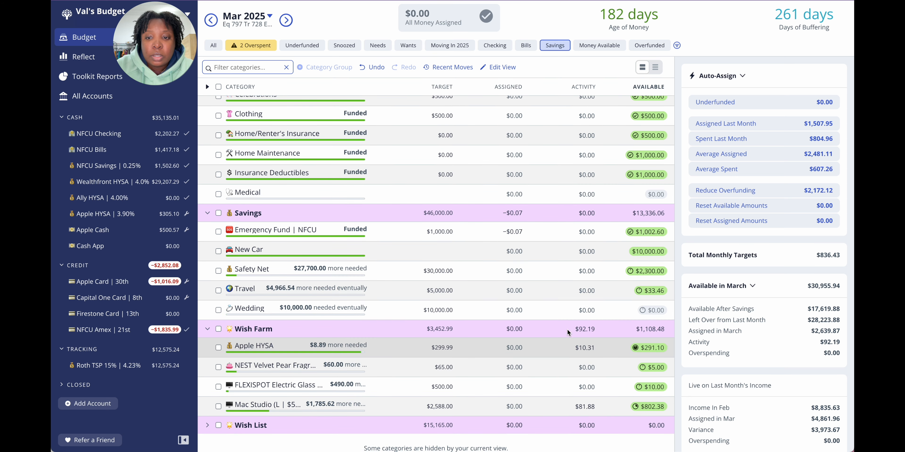
click(650, 291)
click(639, 361)
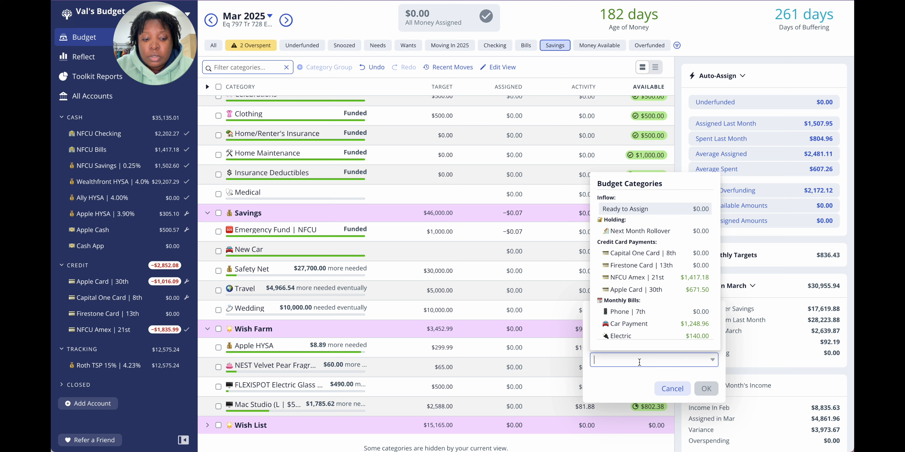
text(stu)
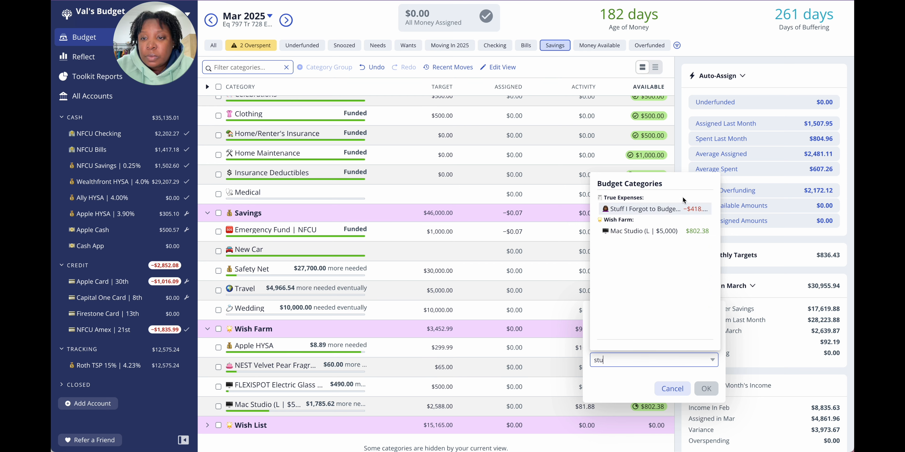
click(681, 208)
click(706, 389)
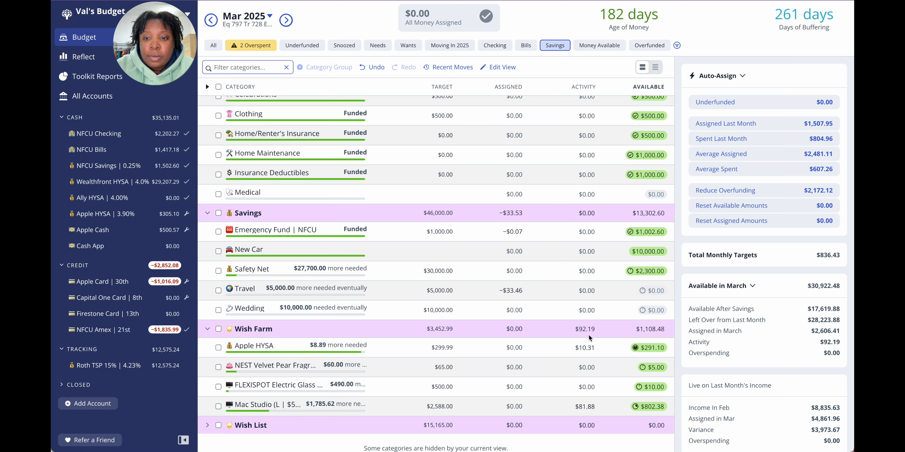
click(516, 291)
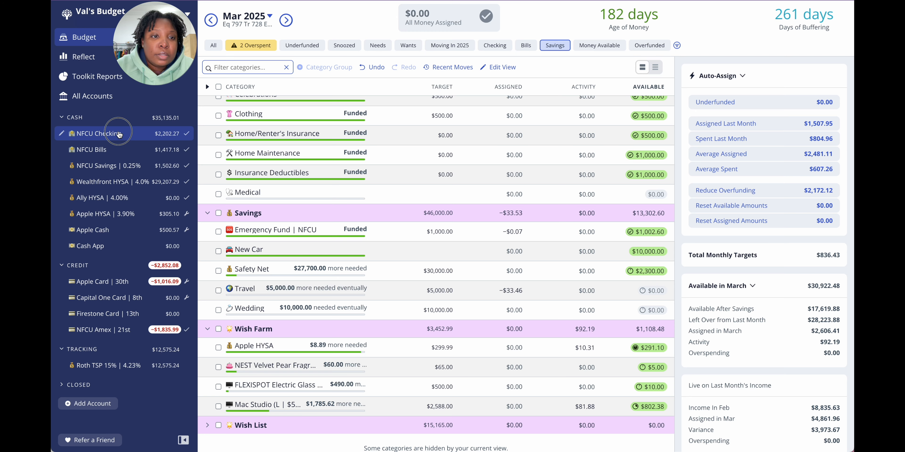
Step: Reduce the outflow of the scheduled 03/22/2025 transfer from NFCU Checking to Wealthfront HYSA by 33.46
click(126, 133)
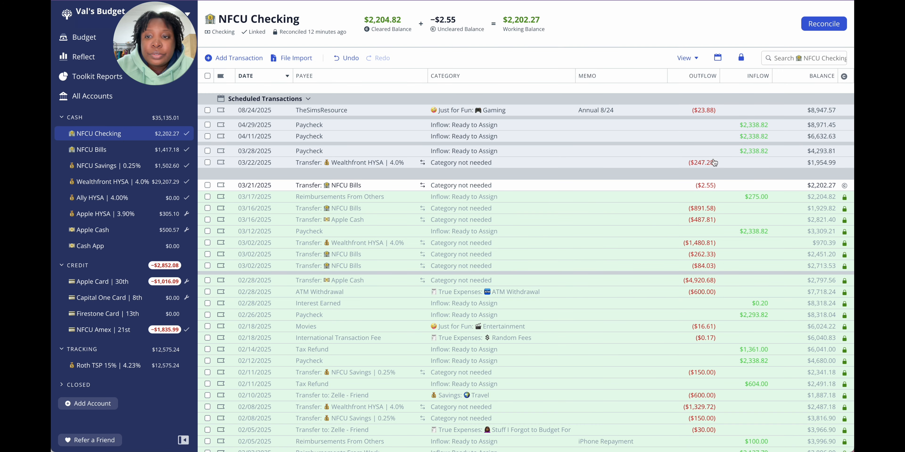
click(707, 161)
click(706, 162)
key(Right)
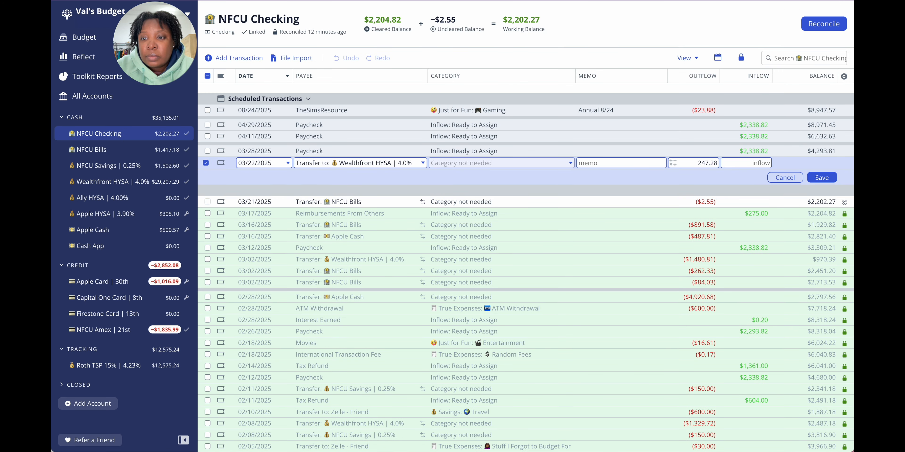
text(-33)
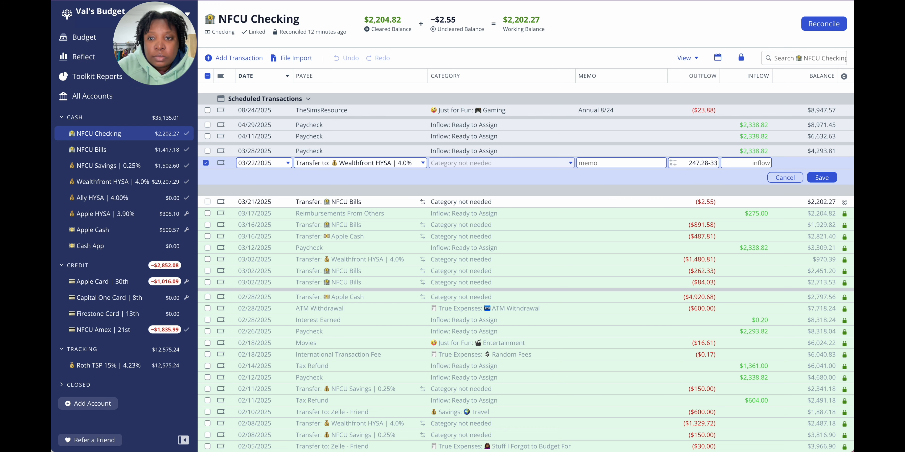
text(.46)
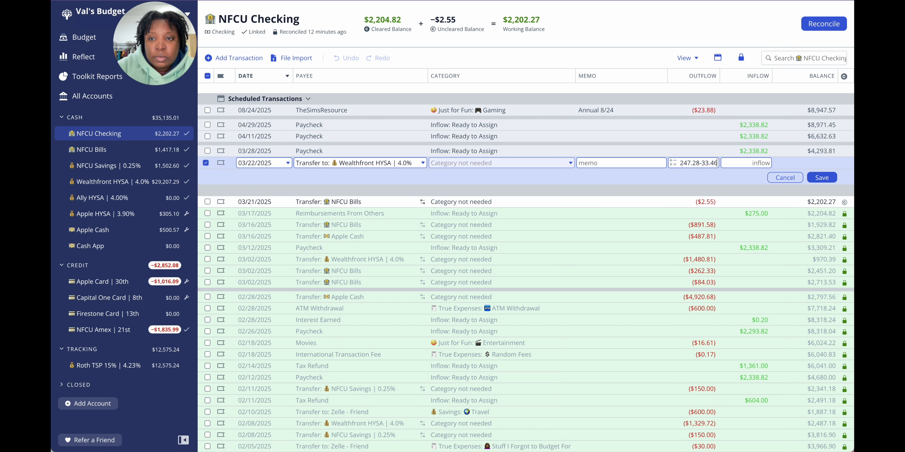
click(817, 180)
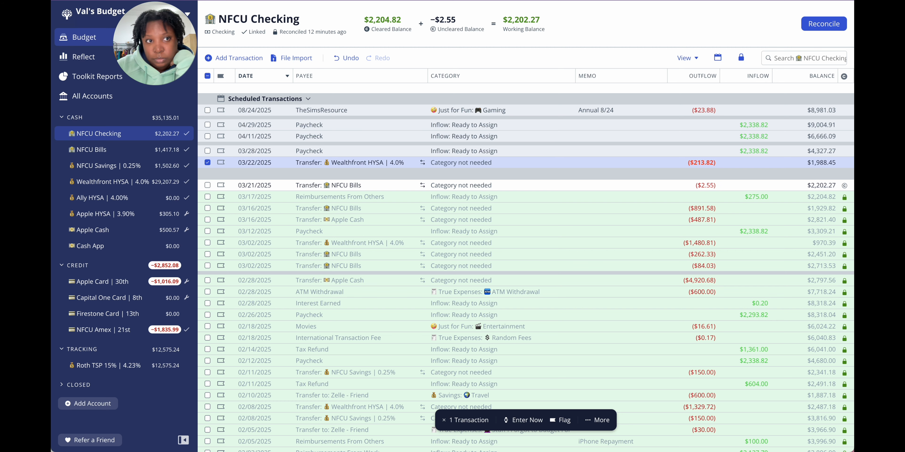
Step: Examine the overspent March 2025 categories and look through the Checking view for money that could cover them
click(80, 37)
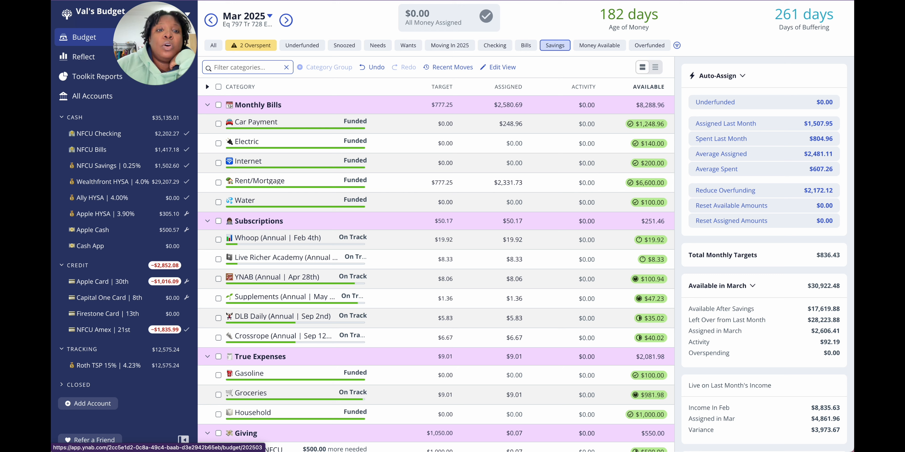
click(250, 45)
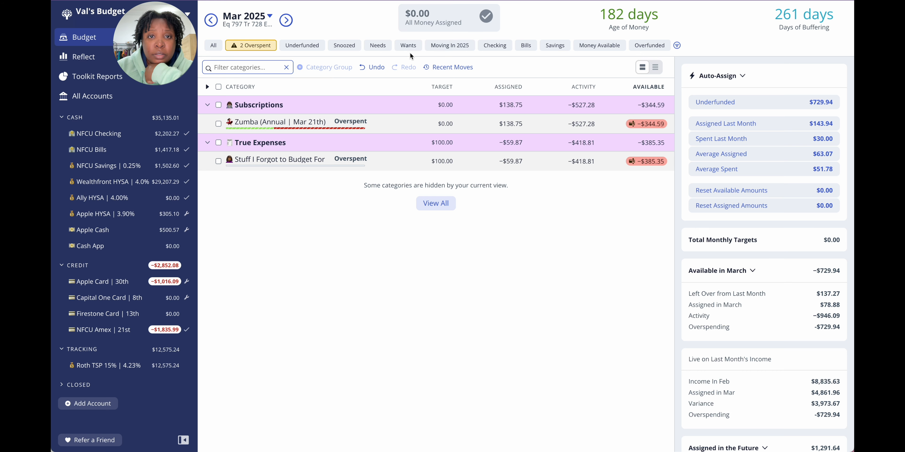
click(494, 45)
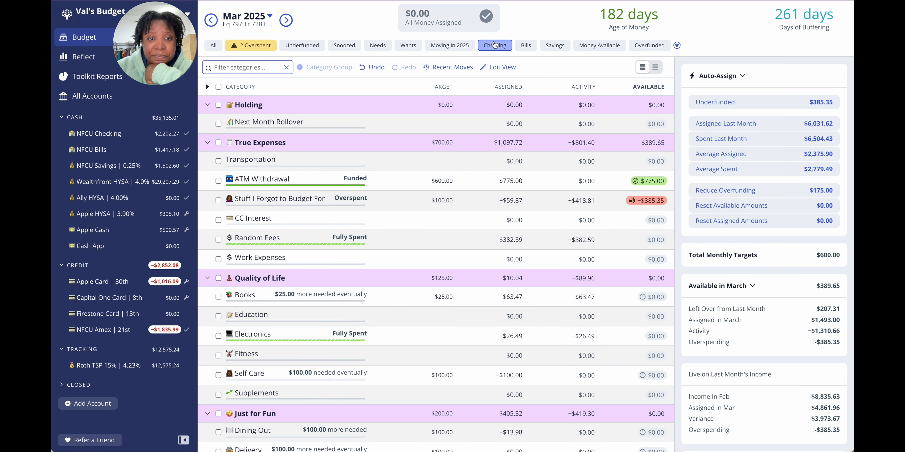
scroll(458, 218, down, 5)
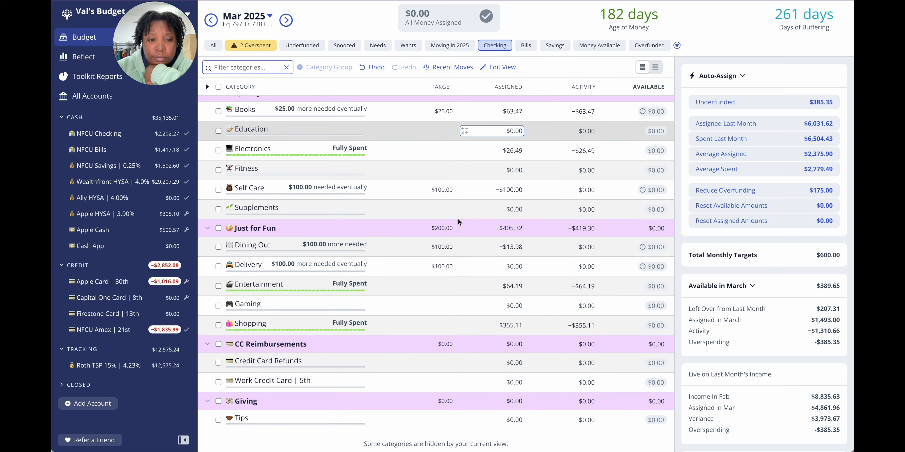
scroll(458, 219, down, 1)
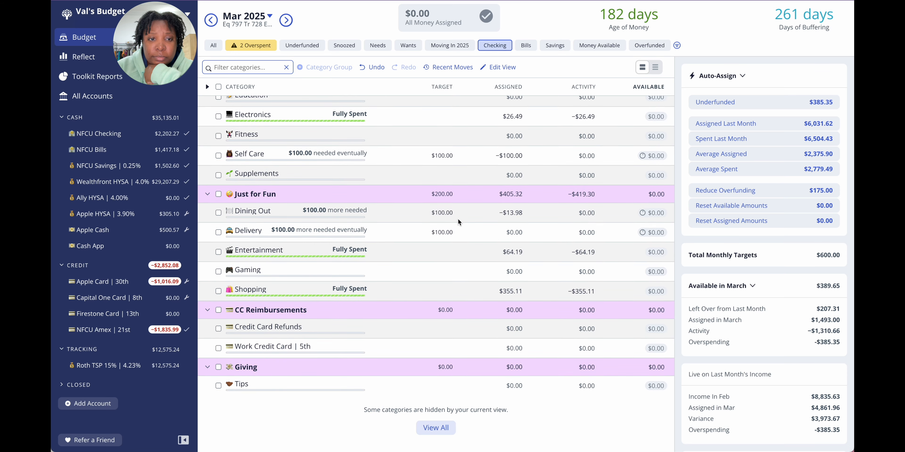
scroll(458, 222, up, 4)
scroll(458, 218, up, 1)
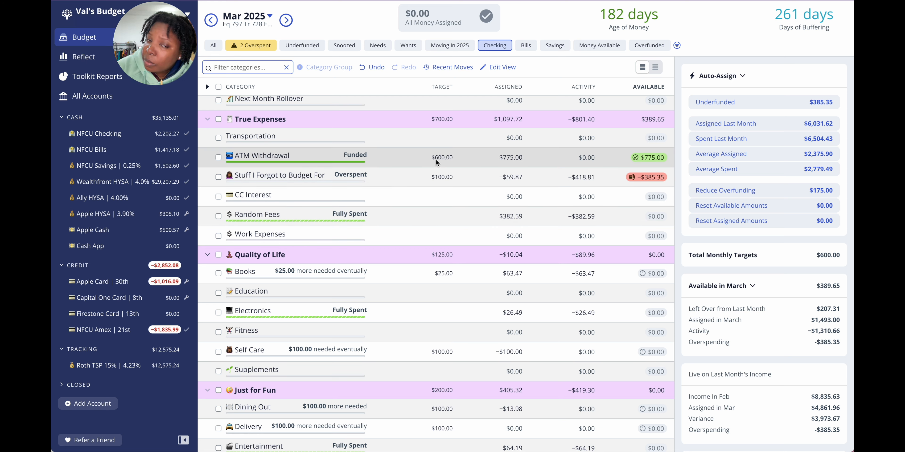
Step: Set the March 2025 assigned amount for ATM Withdrawal to $500.00
click(503, 159)
click(520, 156)
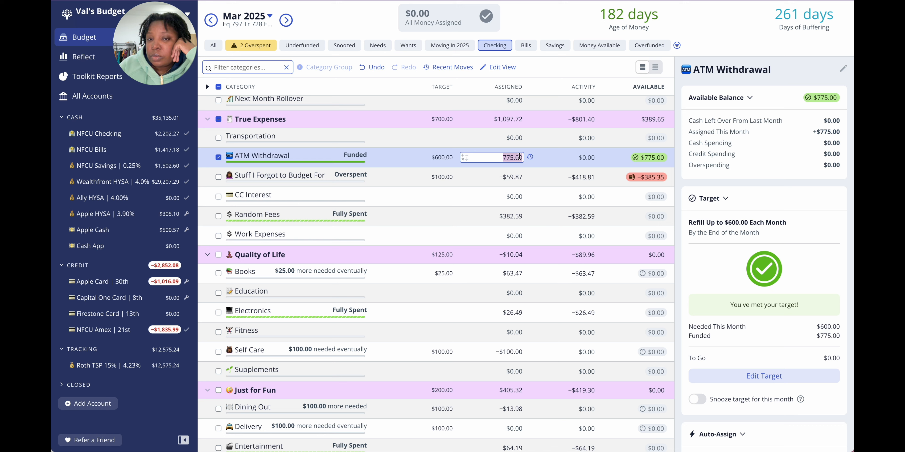
text(500)
key(Return)
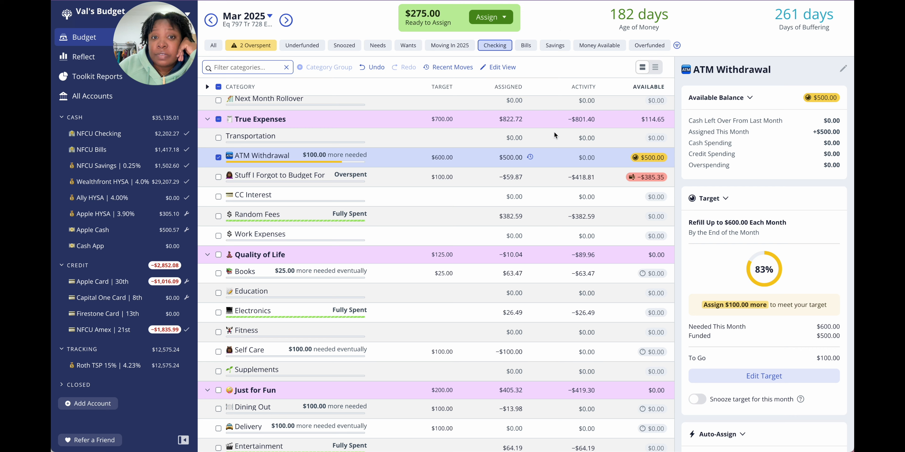
Step: Assign the freed $275.00 from Ready to Assign to the Zumba annual subscription category
click(498, 18)
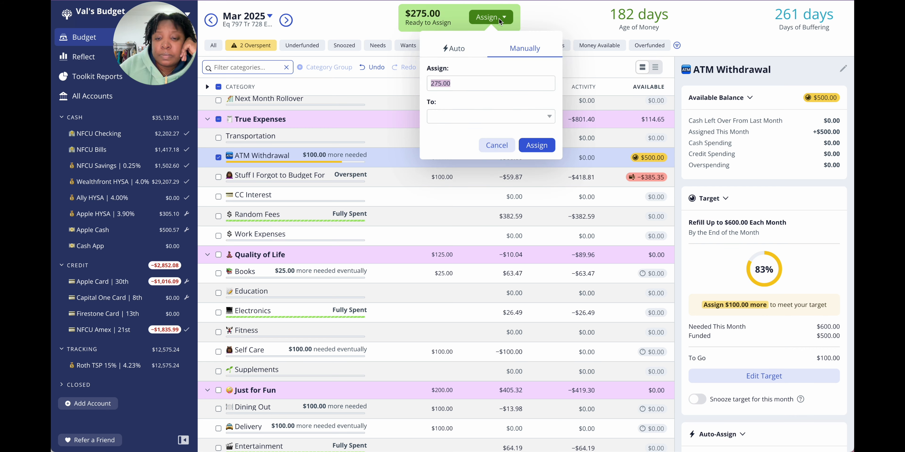
click(457, 117)
text(zu)
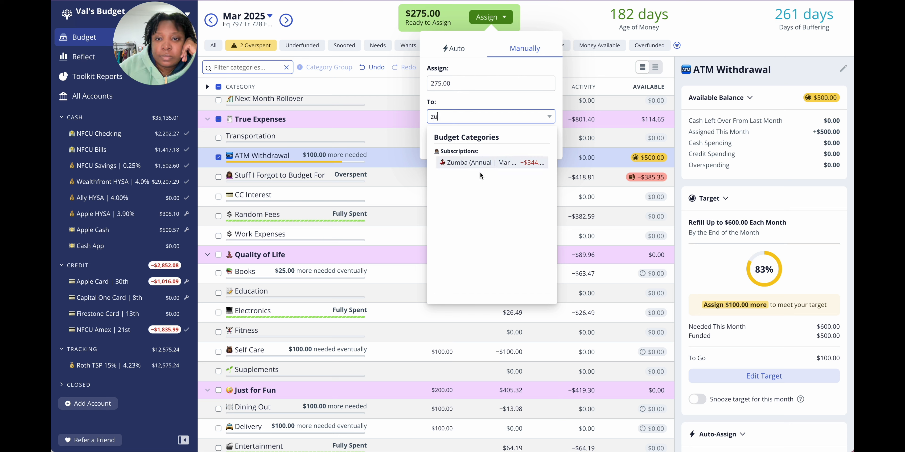
click(478, 163)
click(531, 145)
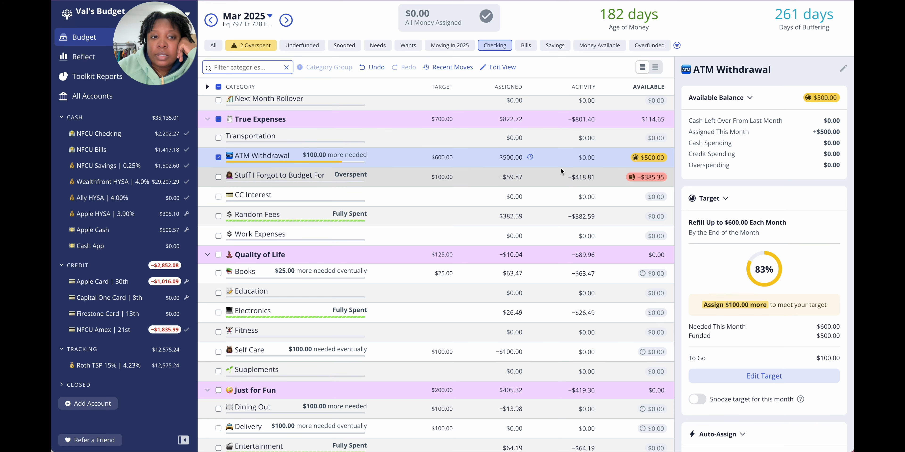
Step: Check the remaining overspent categories, then look through the Checking view and all March 2025 categories for more available money
scroll(561, 168, up, 1)
scroll(561, 168, down, 1)
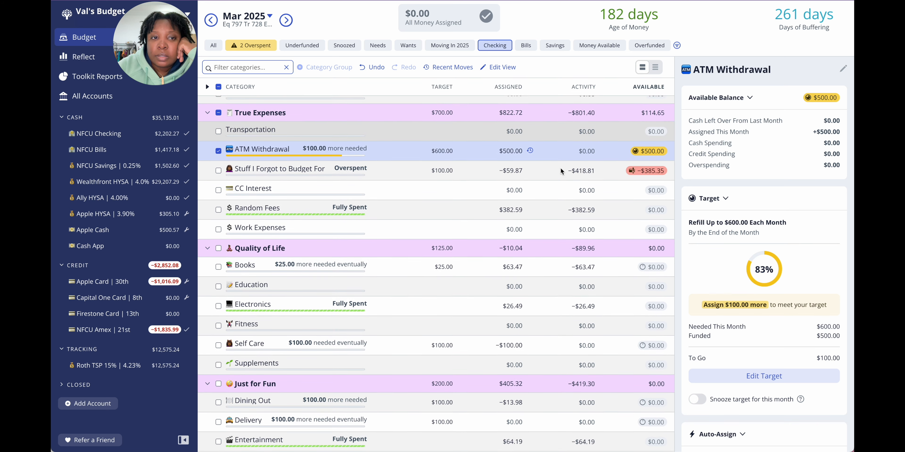
click(250, 45)
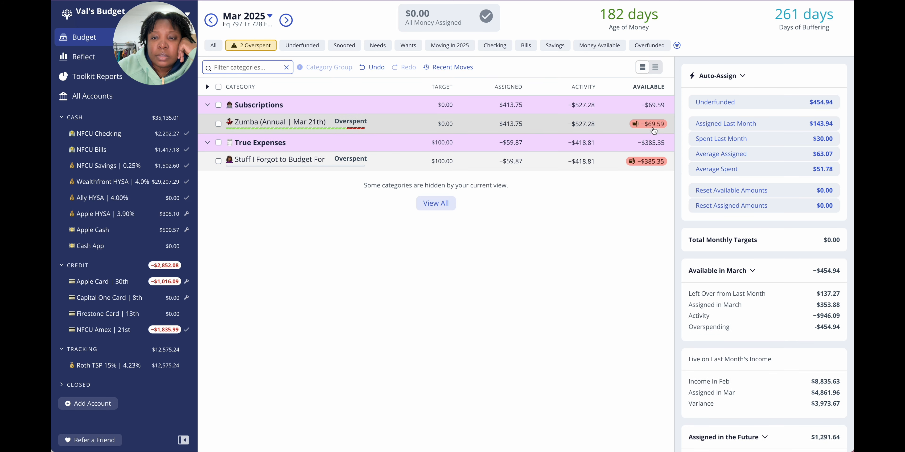
click(490, 167)
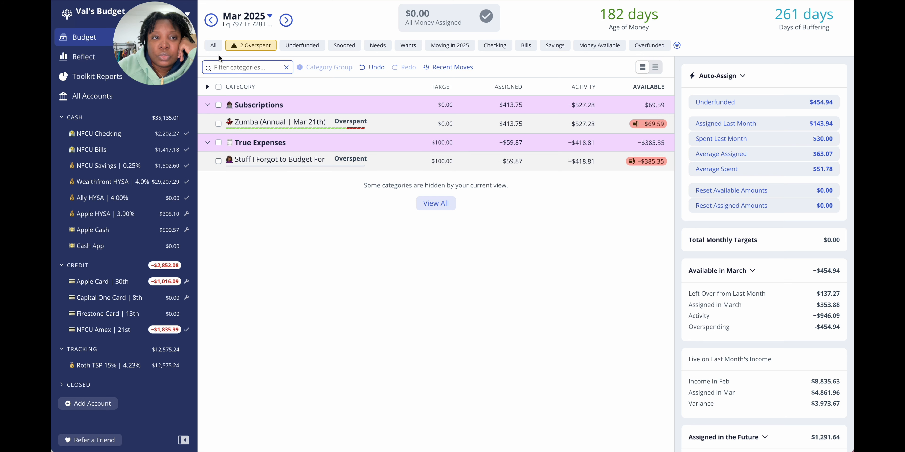
click(493, 49)
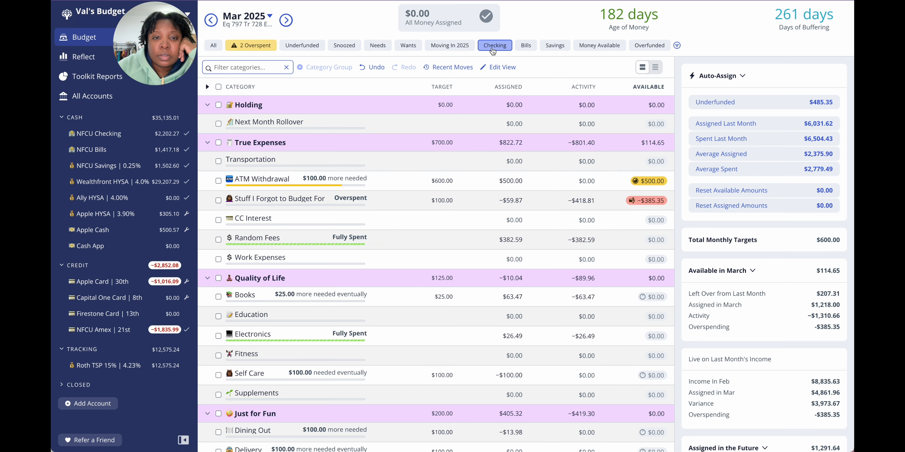
scroll(462, 242, down, 6)
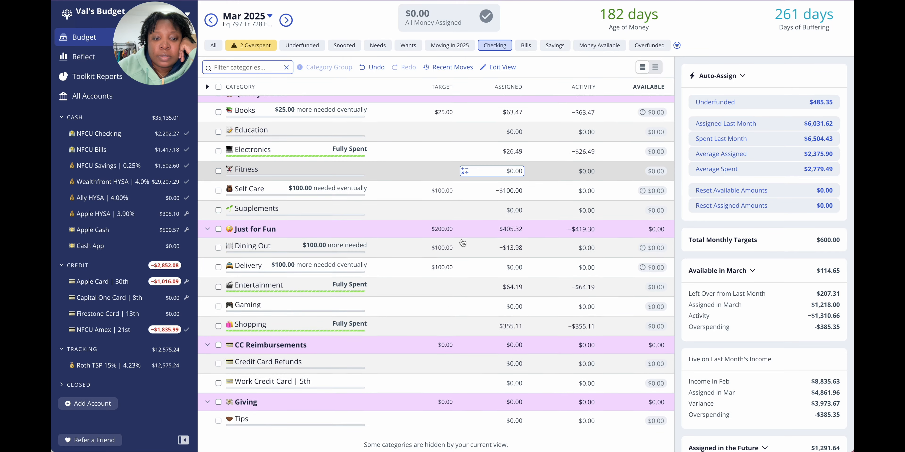
scroll(462, 243, up, 6)
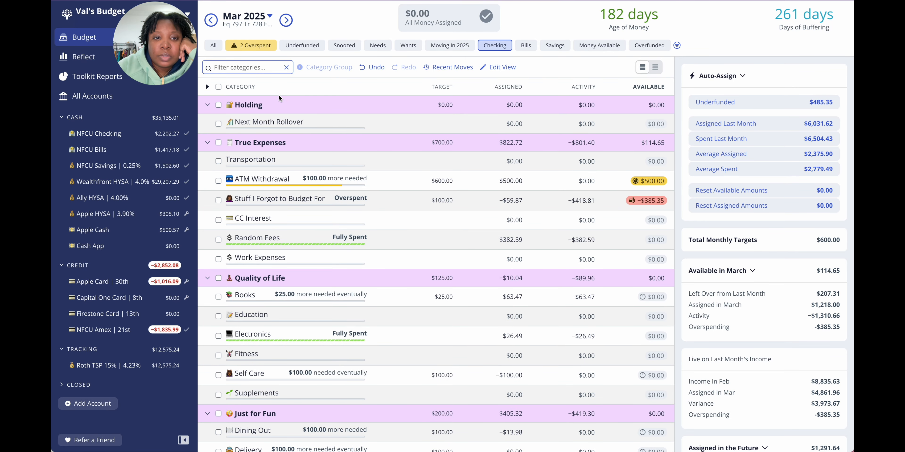
click(218, 48)
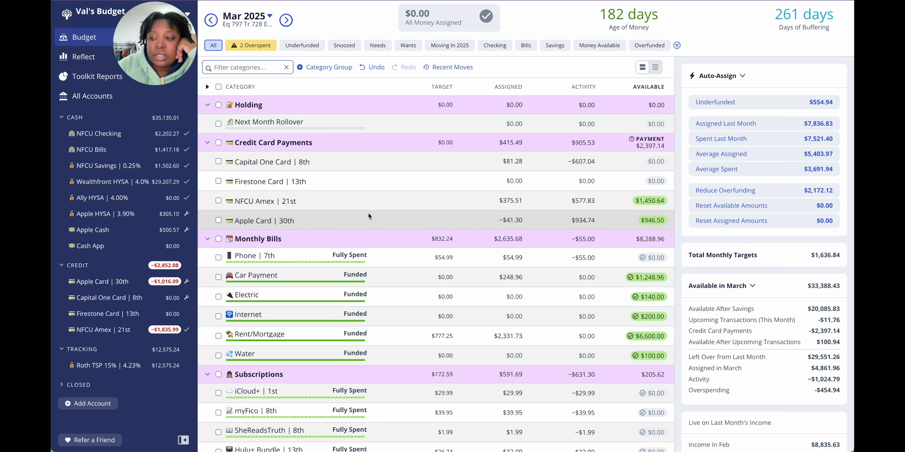
scroll(369, 215, down, 3)
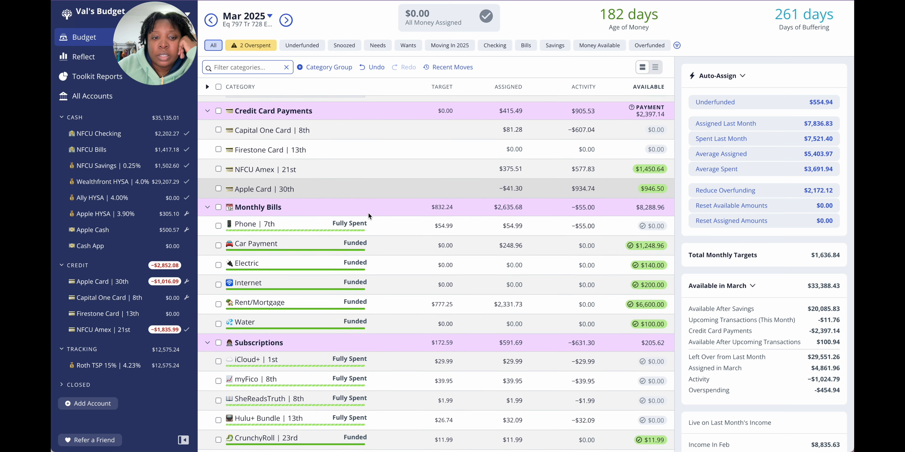
scroll(368, 212, down, 2)
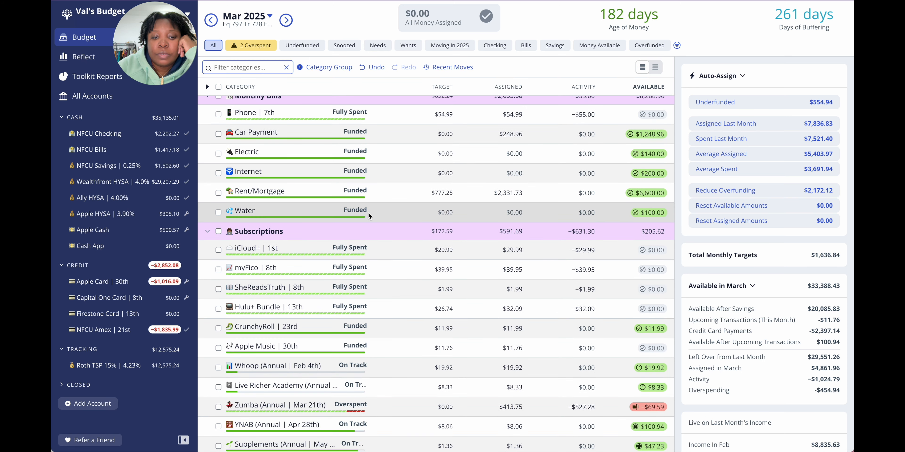
scroll(368, 212, up, 4)
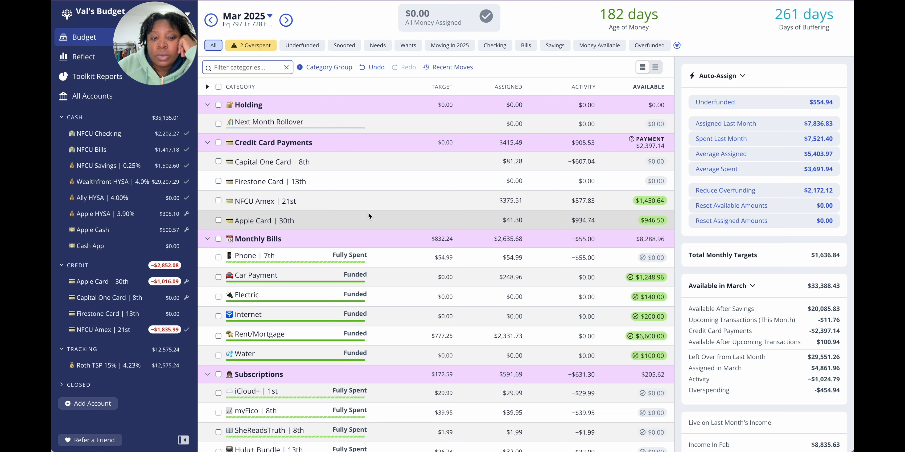
scroll(368, 214, down, 5)
scroll(369, 215, down, 6)
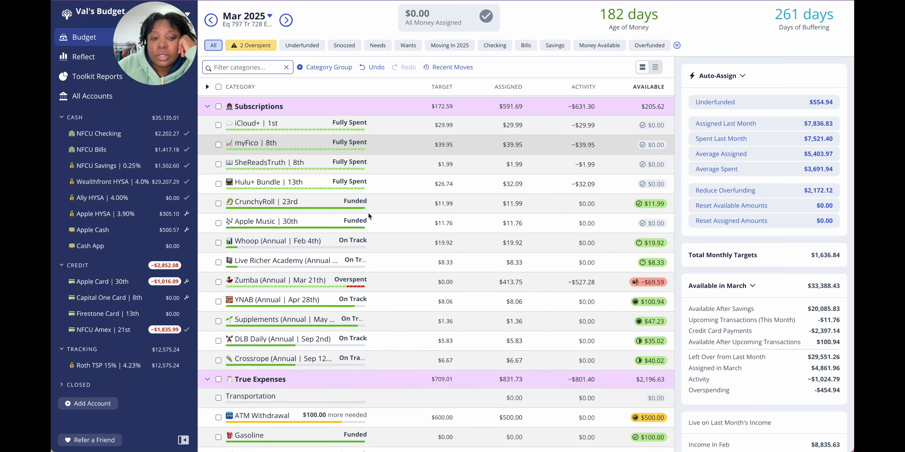
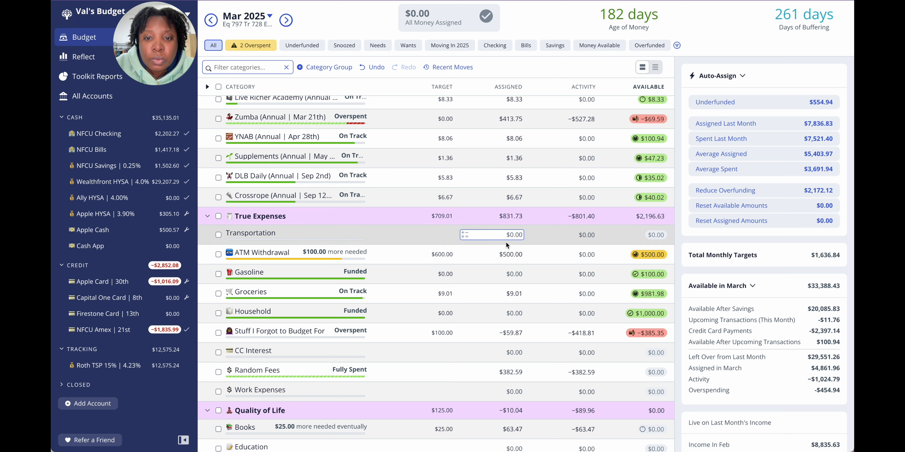
Step: Reduce the March 2025 assigned amount for ATM Withdrawal by $50 to $450.00
click(506, 253)
key(Right)
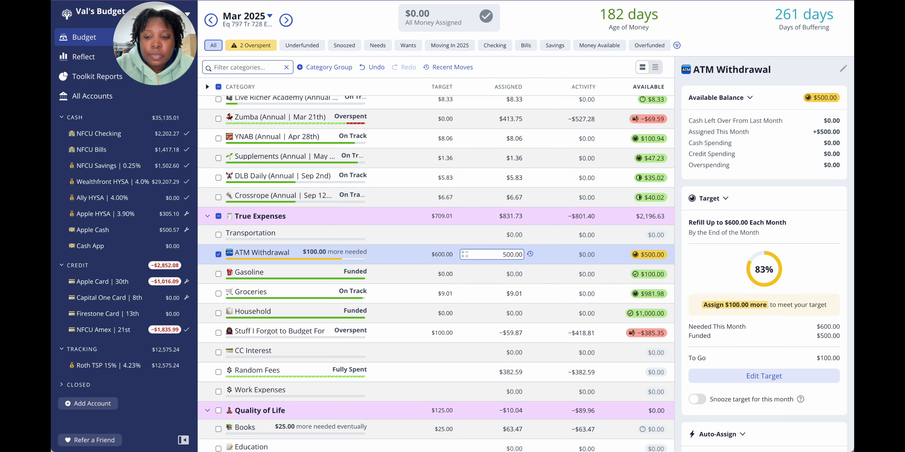
text(-)
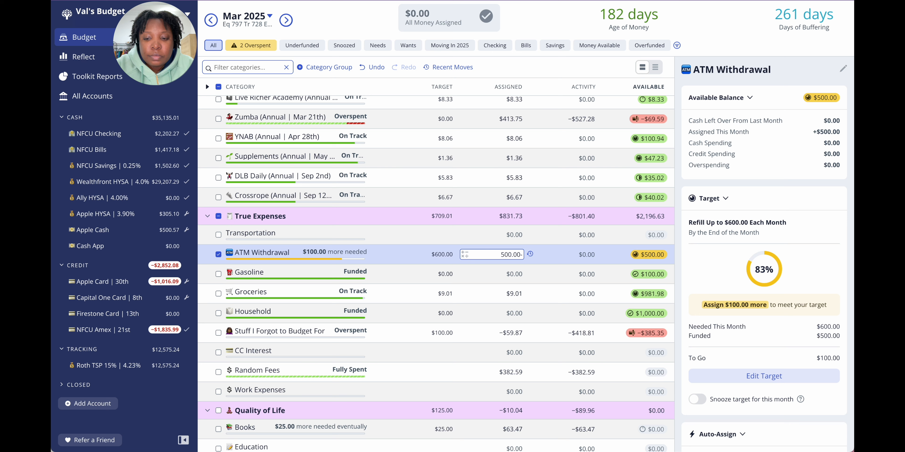
text(50)
key(Return)
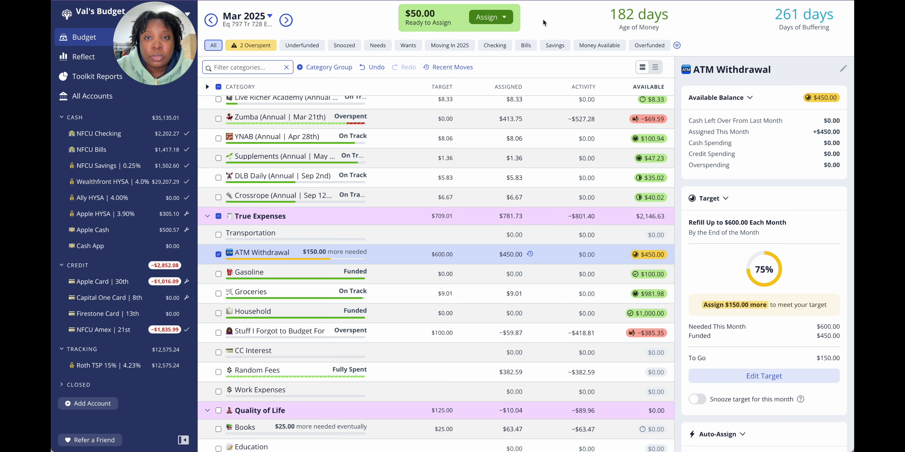
Step: Assign the freed $50.00 from Ready to Assign to the Zumba annual subscription category
click(498, 18)
key(Tab)
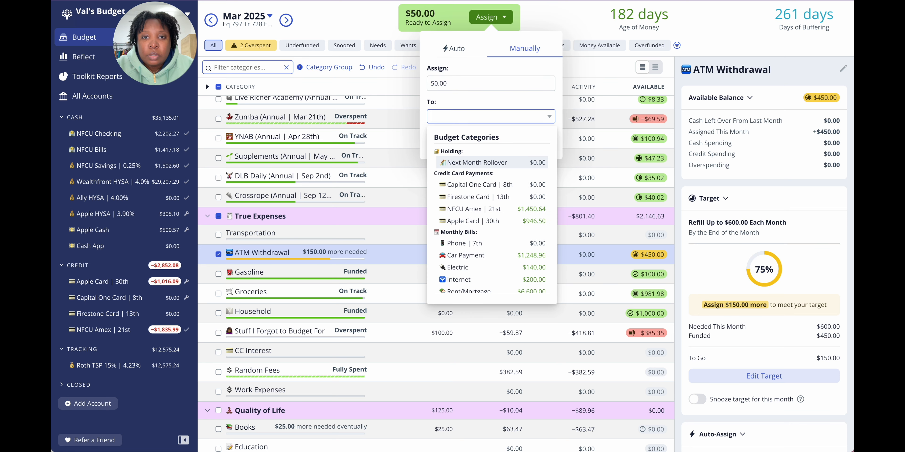
text(zumb)
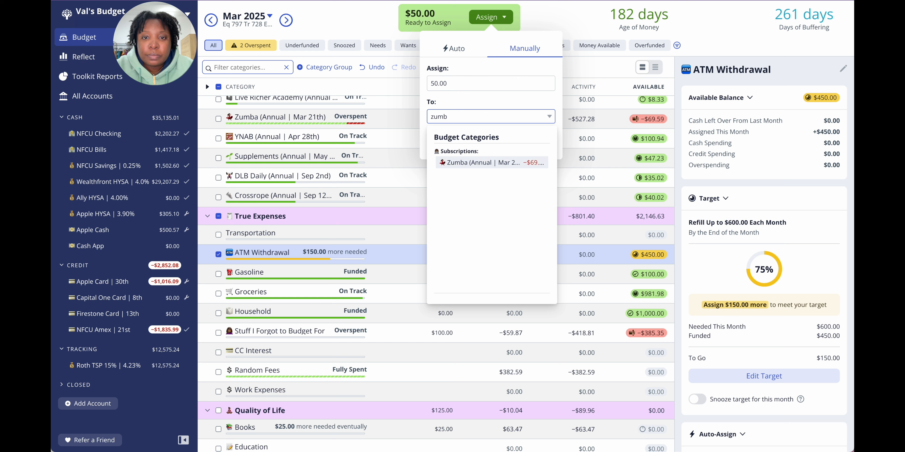
click(500, 163)
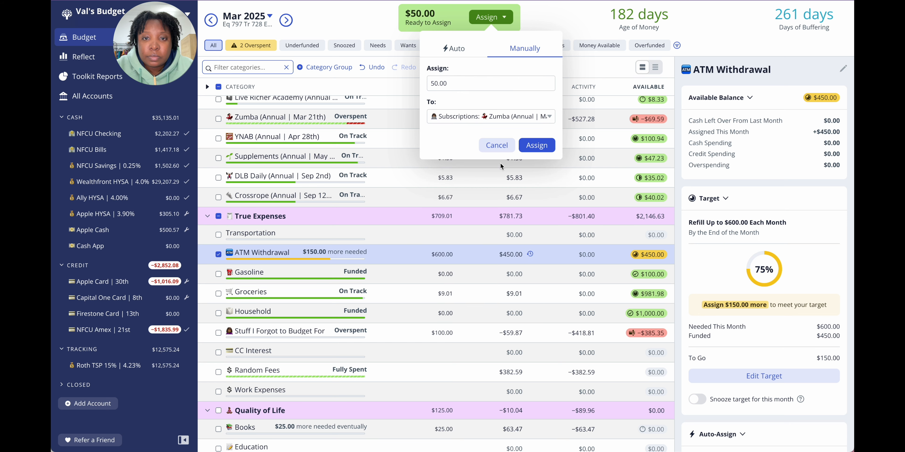
click(533, 144)
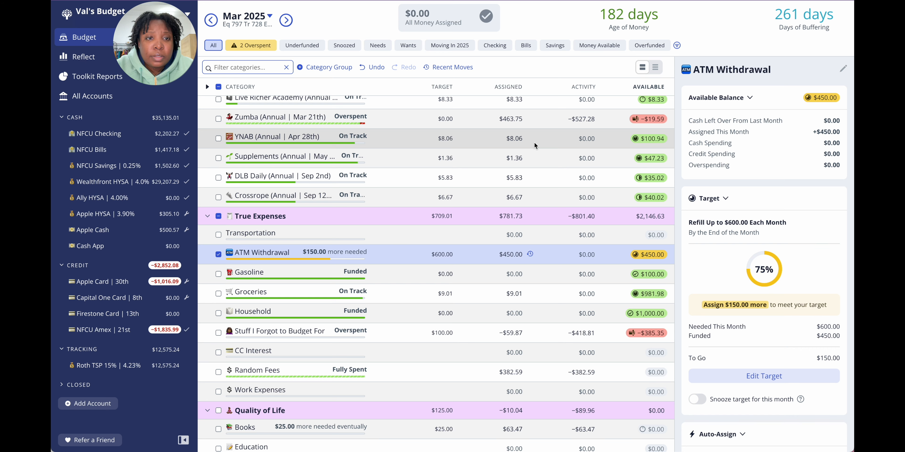
Step: Look through the subscription and bill categories, then check the scheduled transactions in the NFCU Checking account
scroll(533, 142, up, 5)
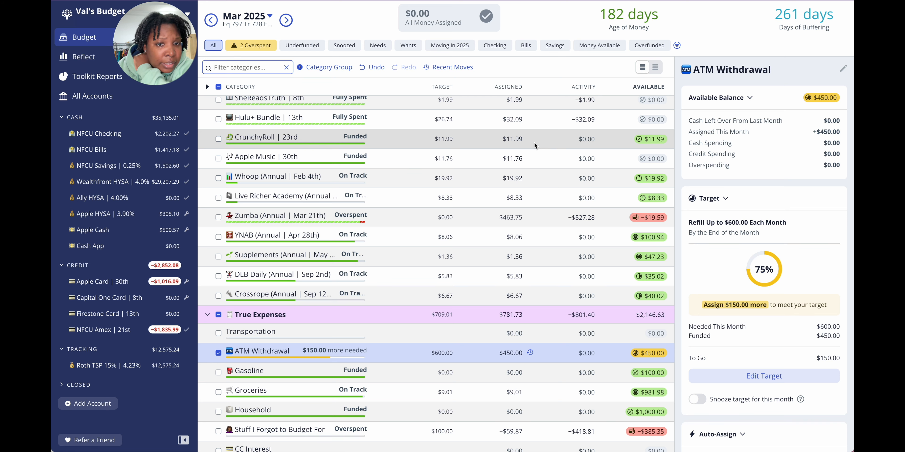
scroll(533, 142, up, 3)
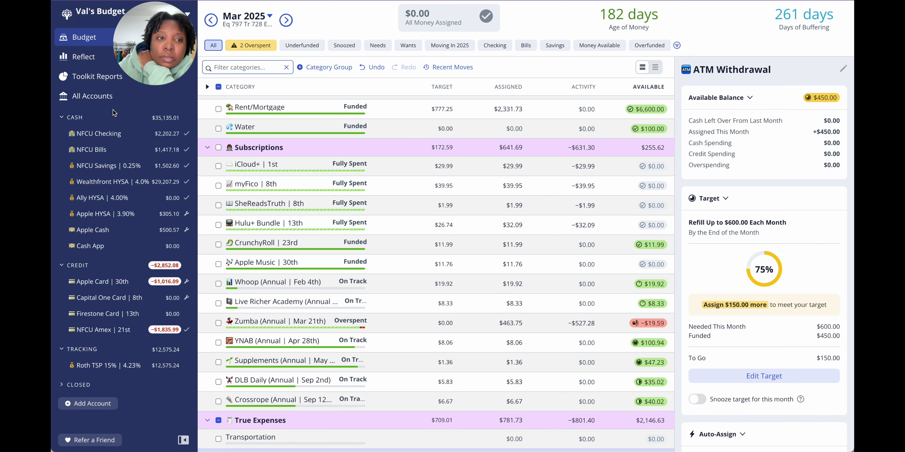
click(107, 135)
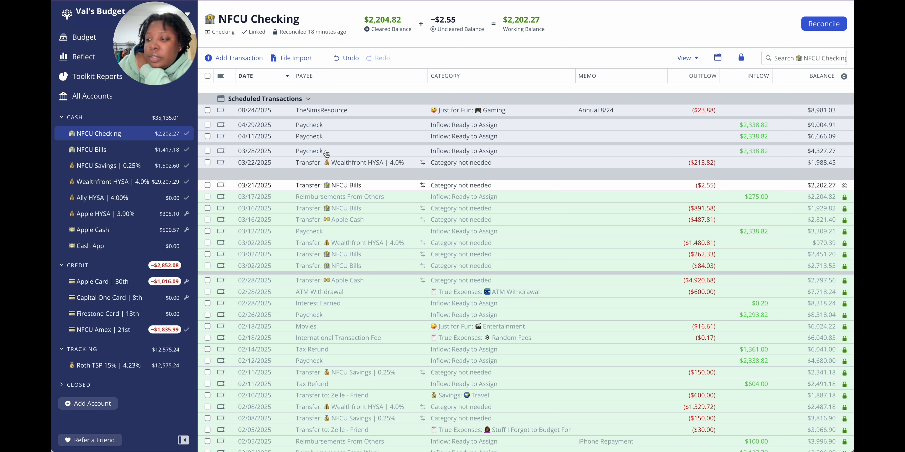
click(259, 150)
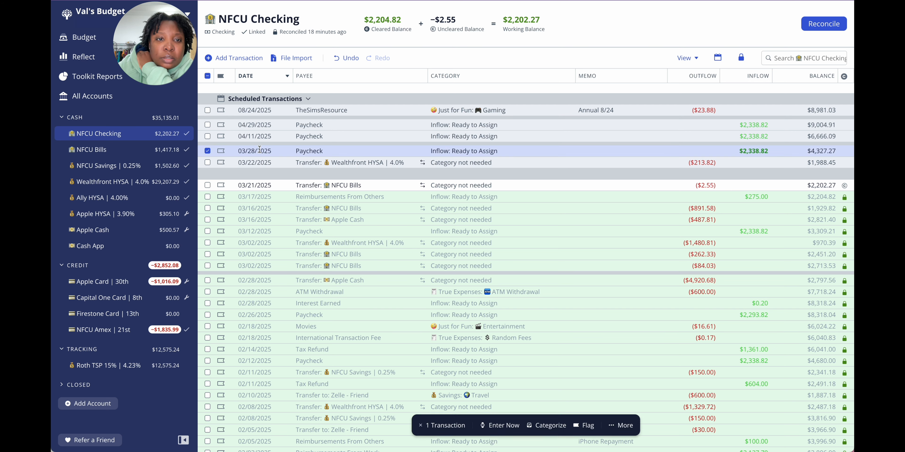
click(259, 150)
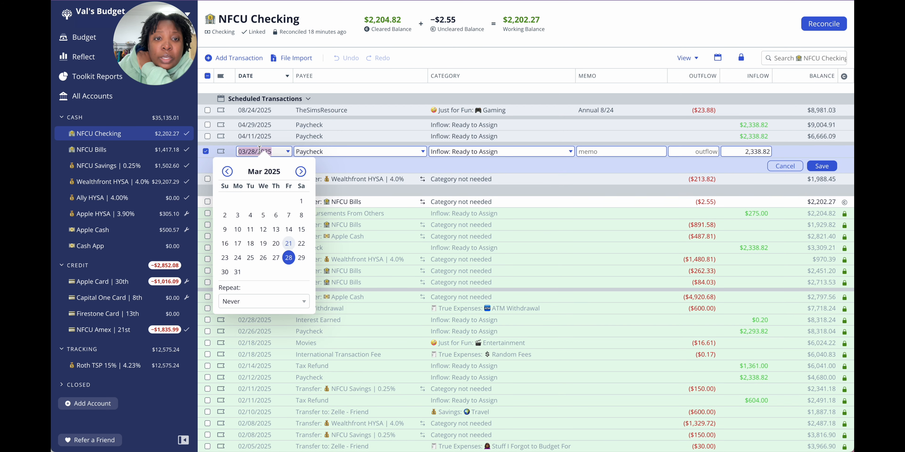
click(487, 61)
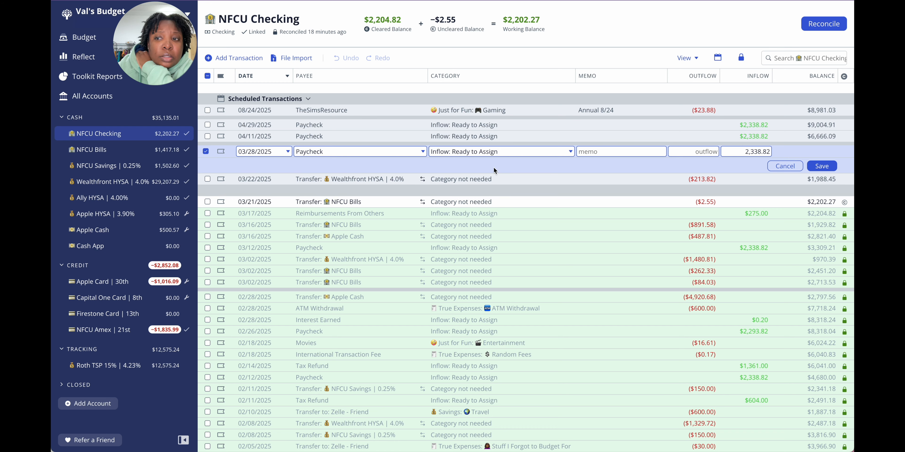
click(778, 166)
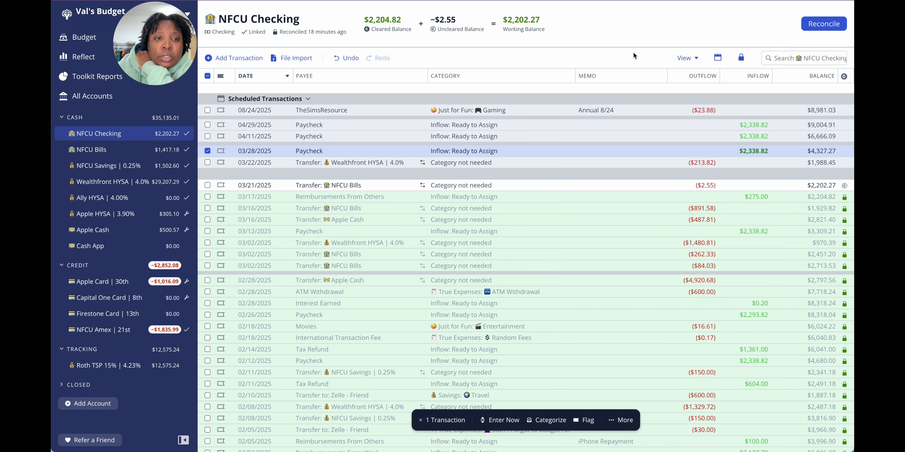
click(207, 151)
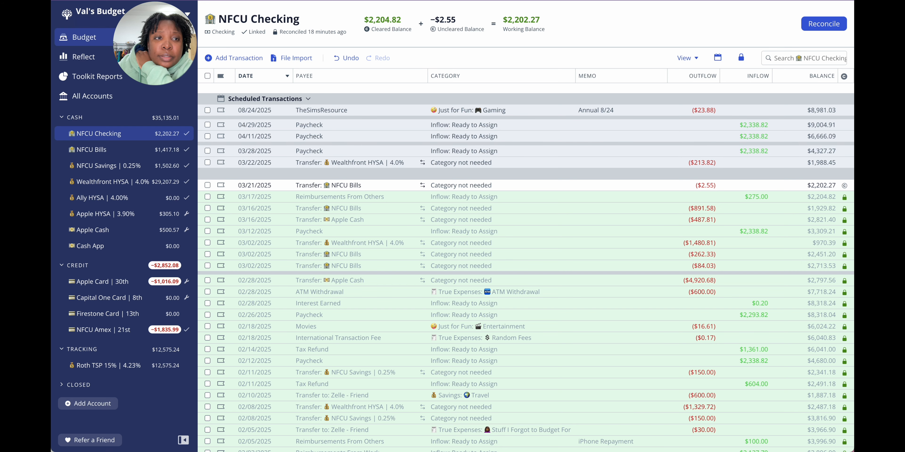
Step: Check the overspent March 2025 categories, then compare the NFCU Amex card's bank balance with its cleared balance
click(84, 37)
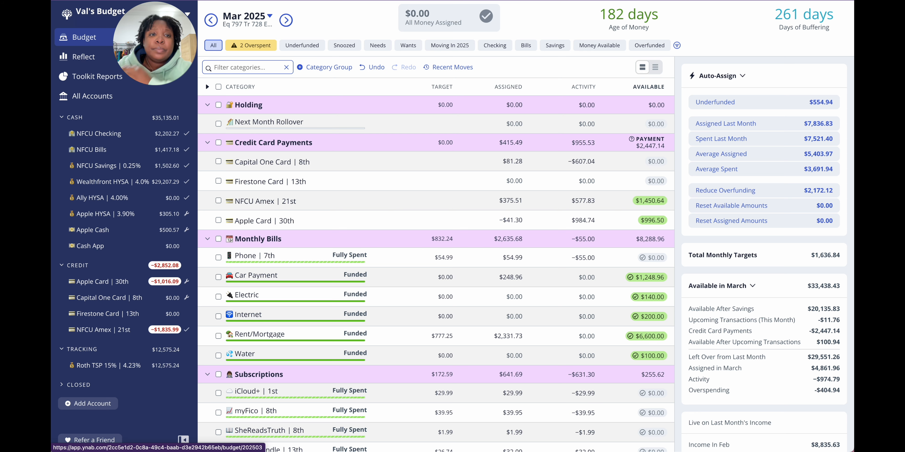
click(250, 45)
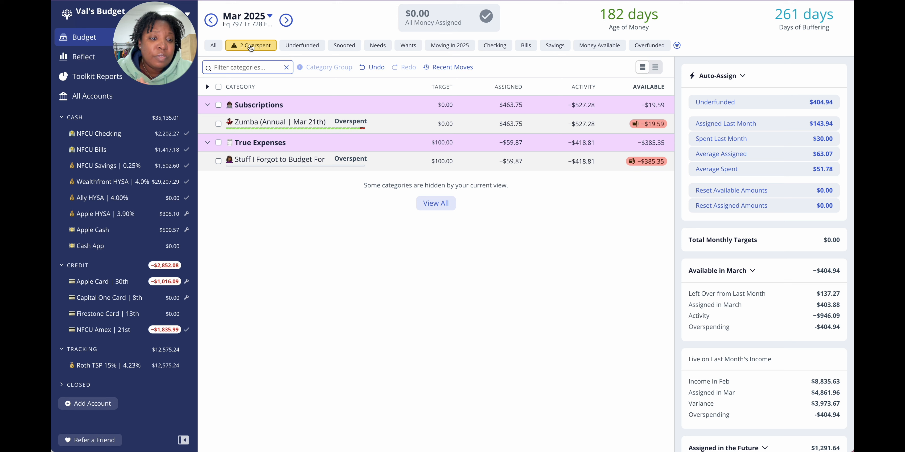
click(108, 333)
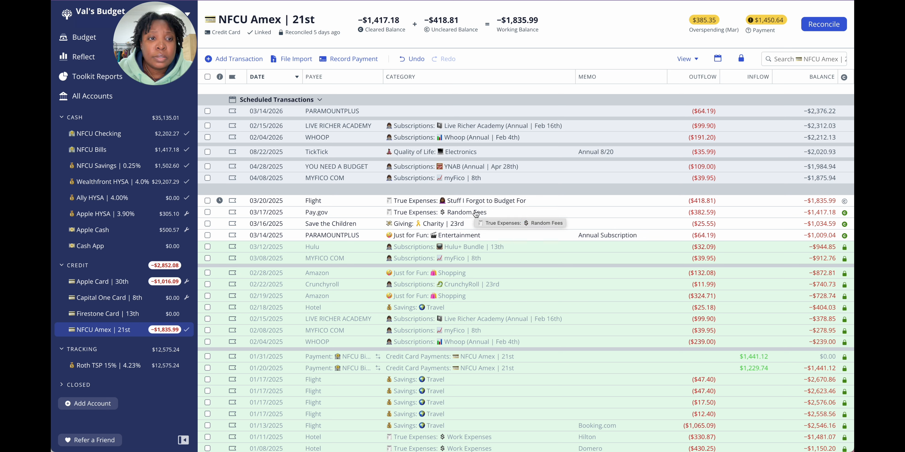
click(825, 27)
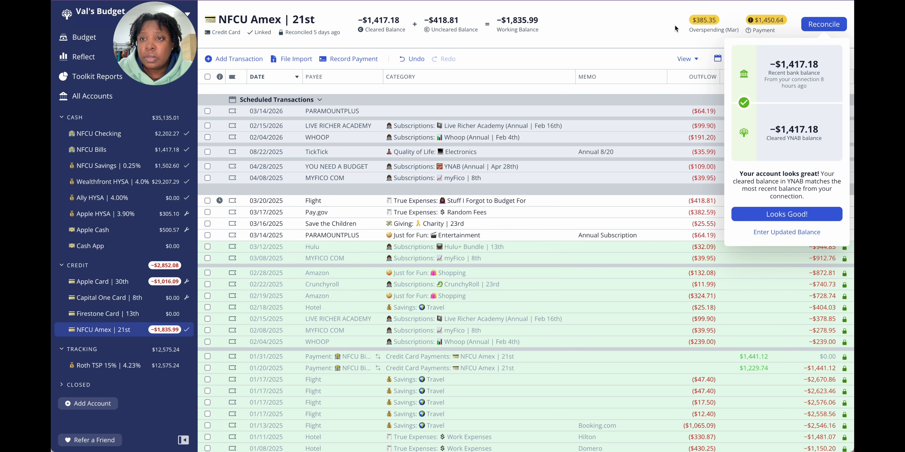
click(655, 31)
Step: Record a $1,417.18 payment from NFCU Bills to the NFCU Amex card dated 03/21/2025
click(345, 60)
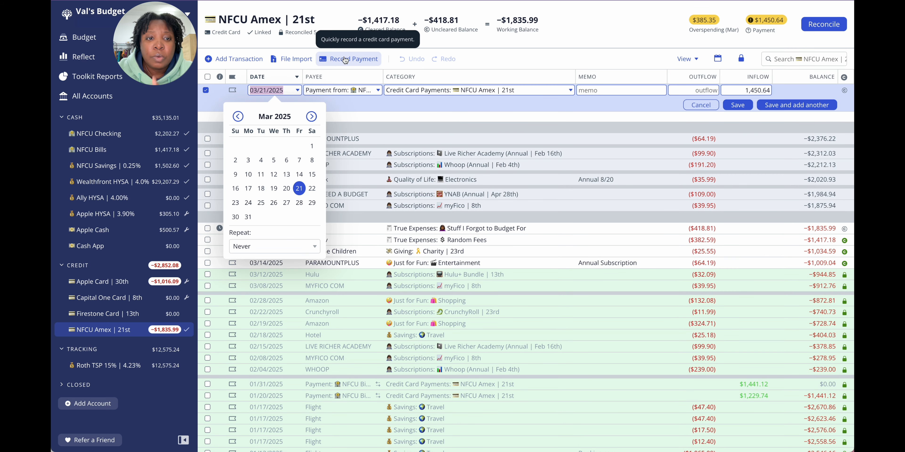
click(757, 92)
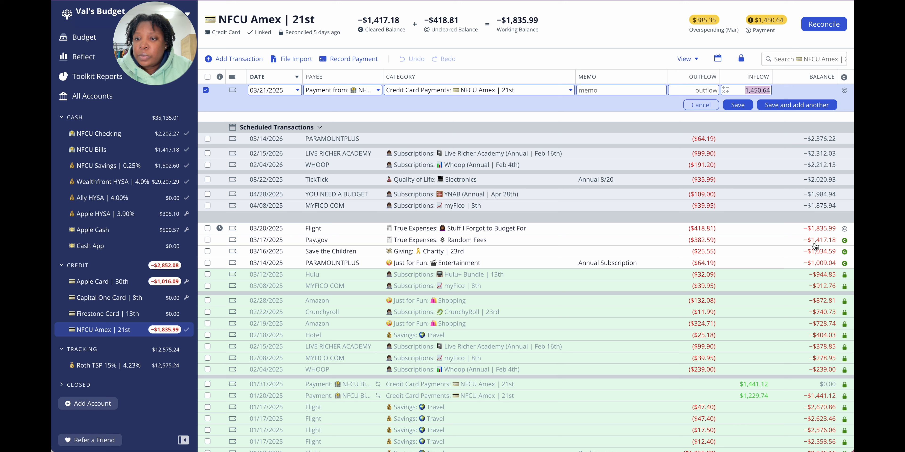
text(1)
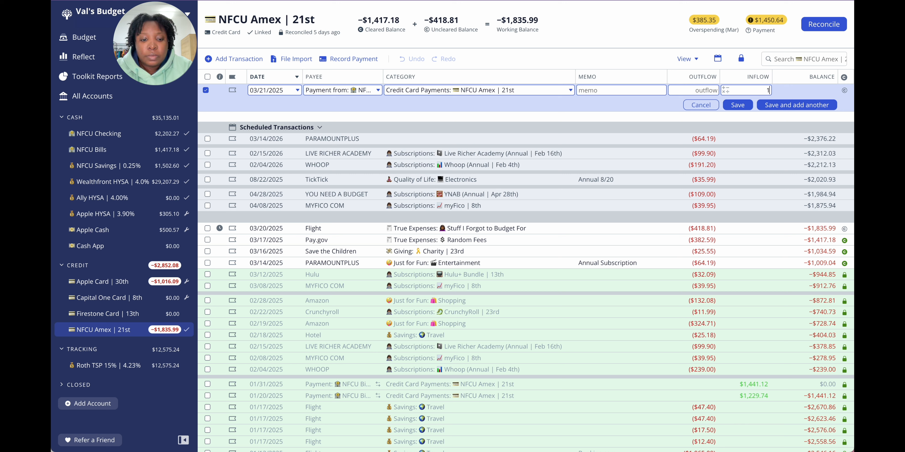
text(417.18)
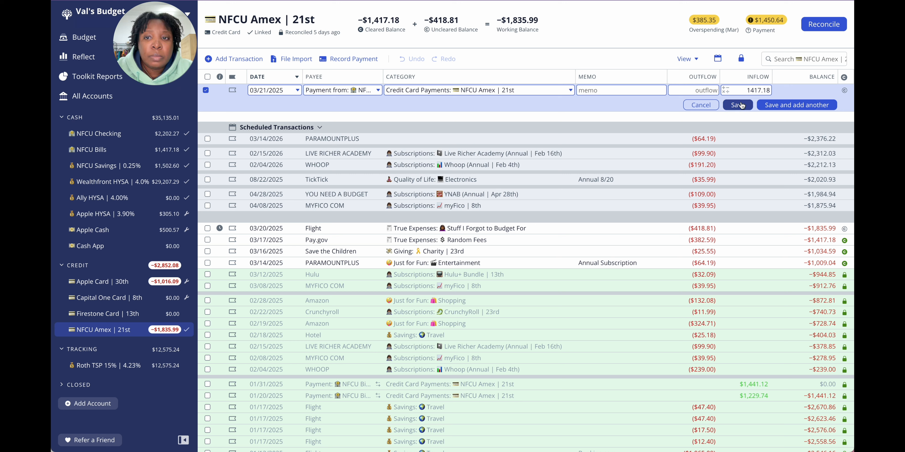
click(737, 105)
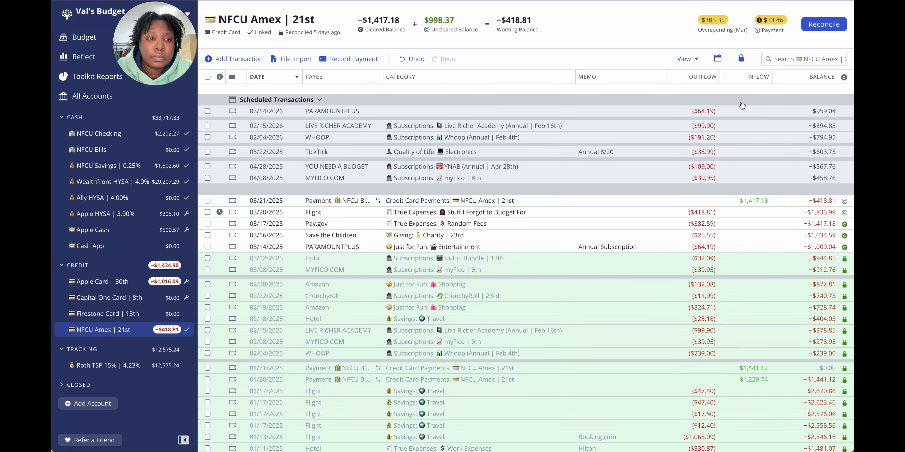
Step: Reconcile the NFCU Bills account, accepting $1,417.18 as its current balance
click(173, 153)
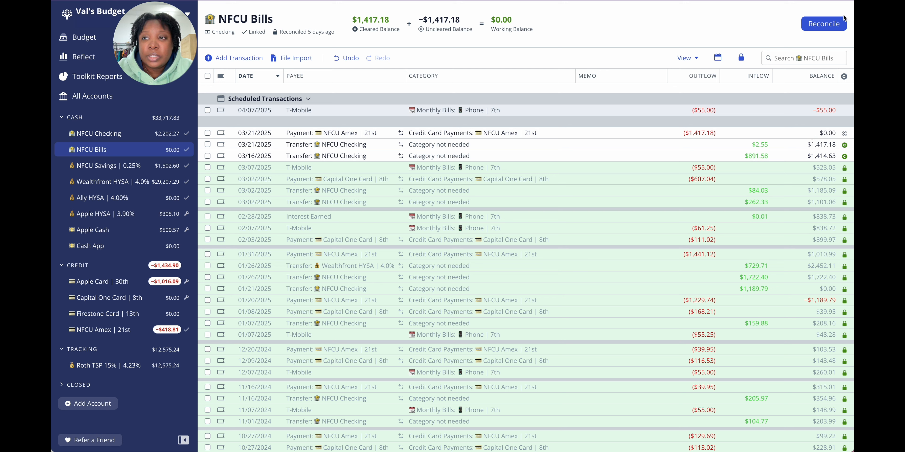
click(834, 25)
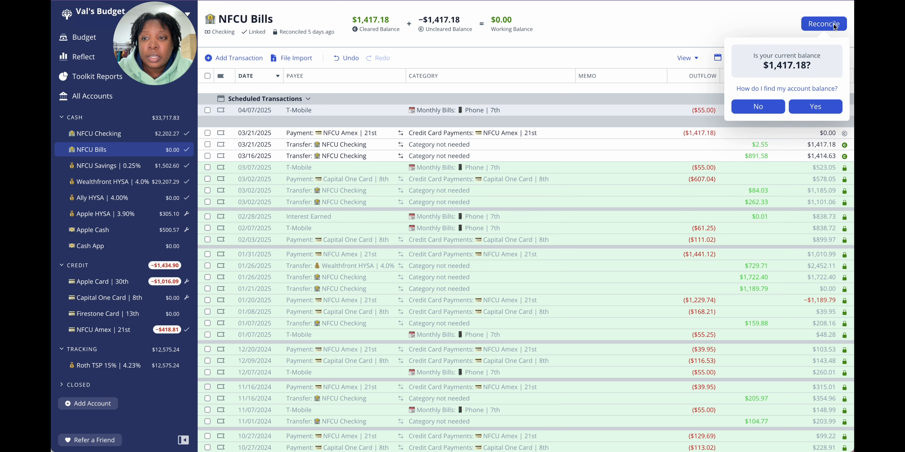
click(807, 109)
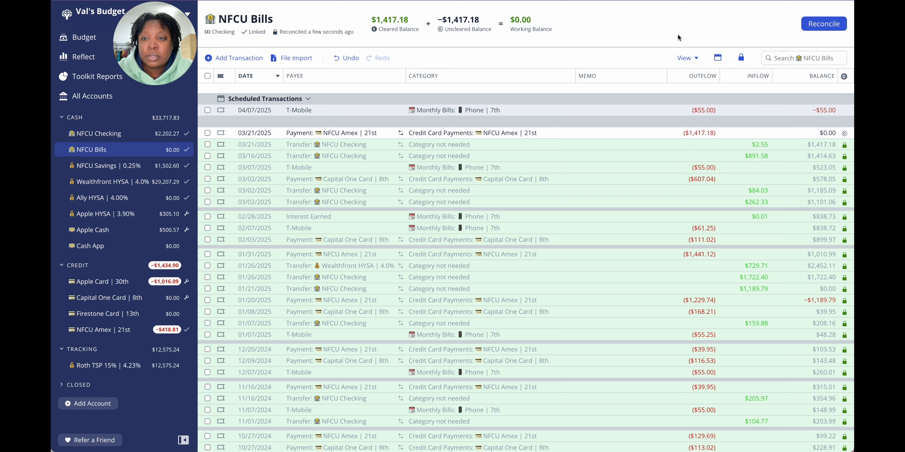
Step: Reconcile the NFCU Amex card against its connected bank balance
click(118, 330)
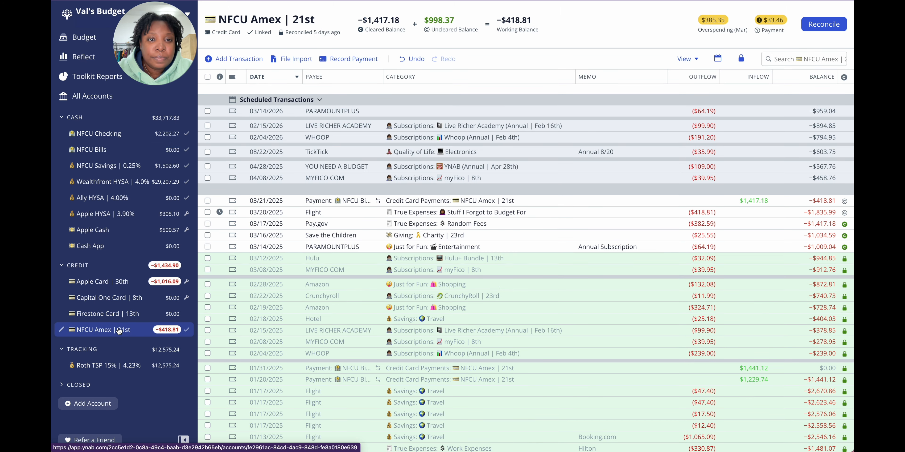
click(835, 26)
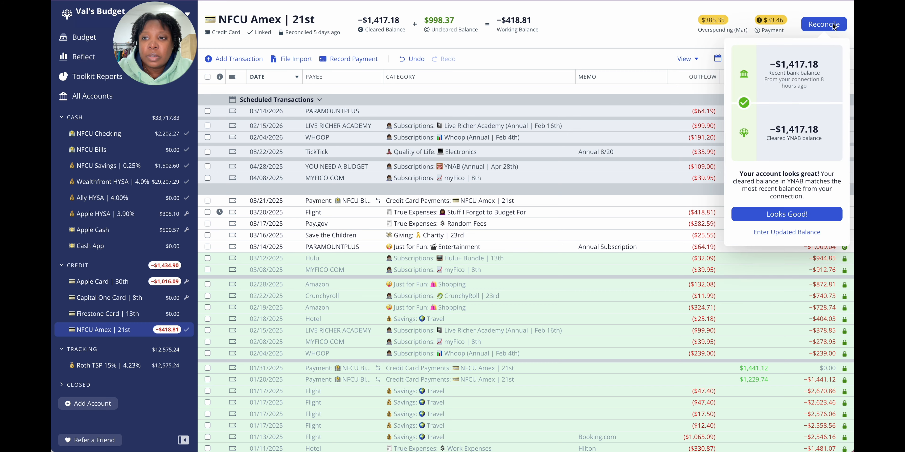
click(792, 215)
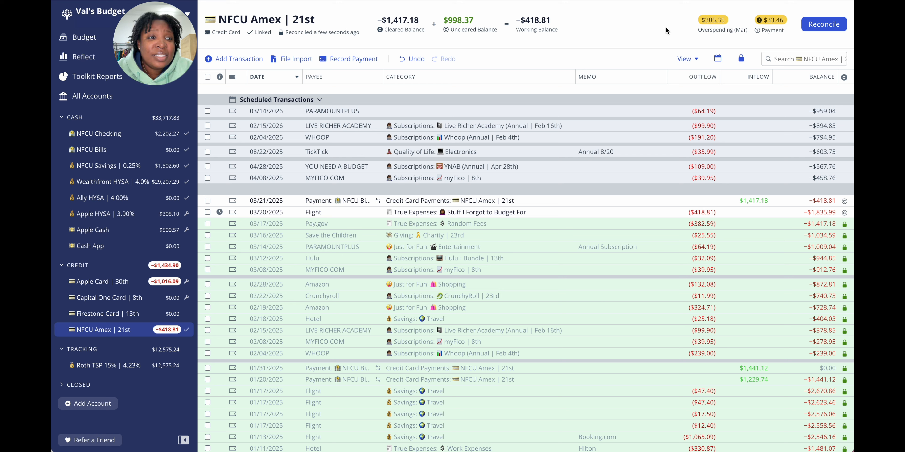
Step: Review the available money across all March 2025 budget categories, including the Car Registration fund's target details
click(97, 42)
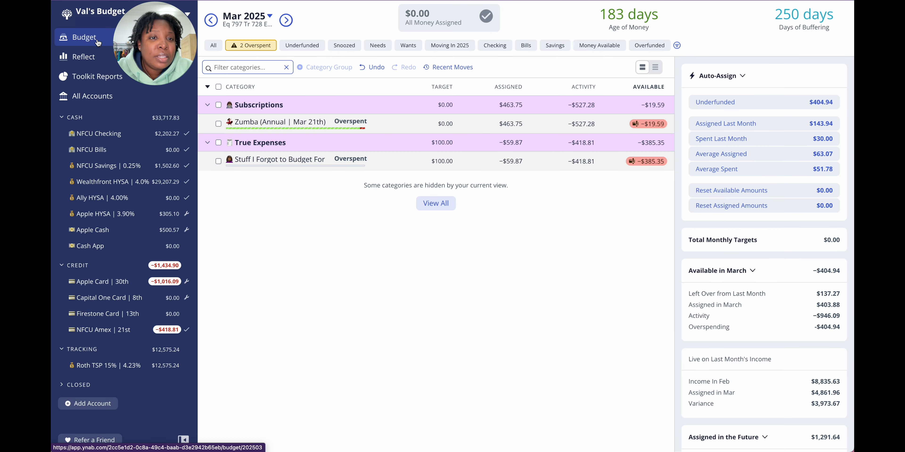
click(216, 47)
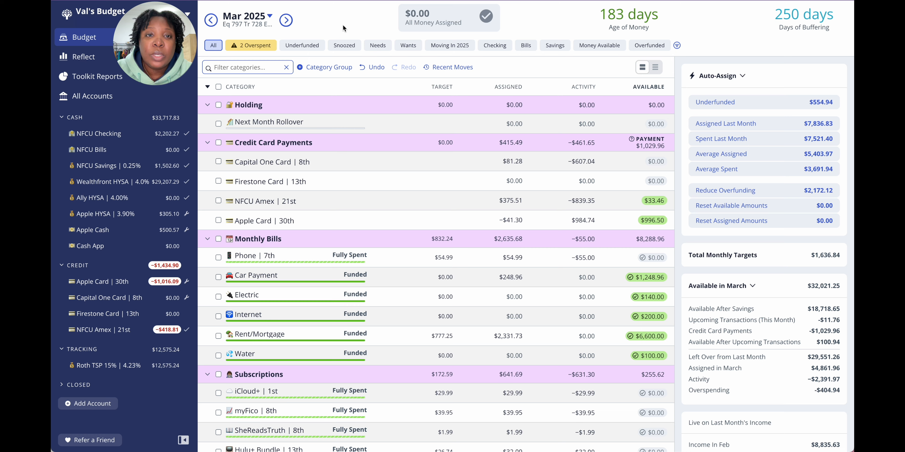
scroll(351, 139, down, 7)
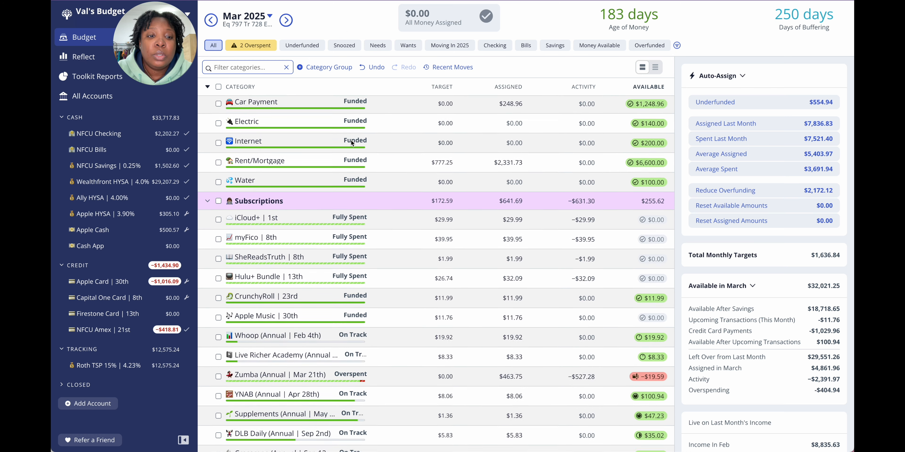
scroll(350, 139, down, 10)
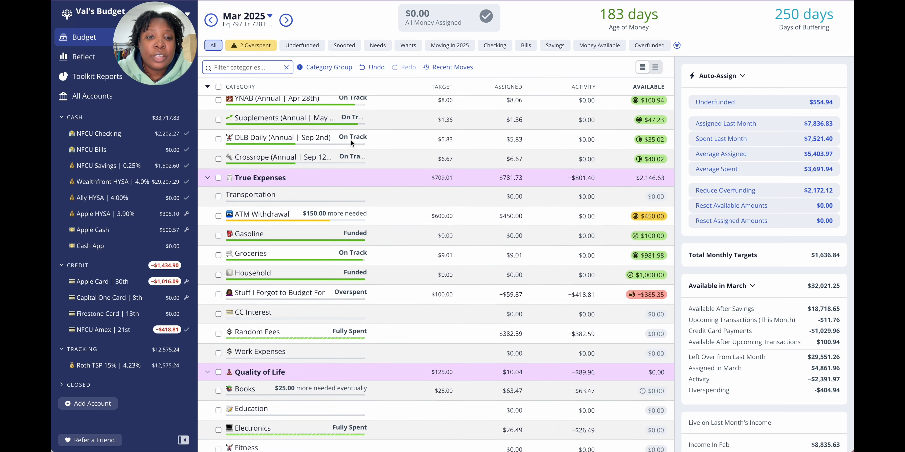
scroll(350, 139, down, 9)
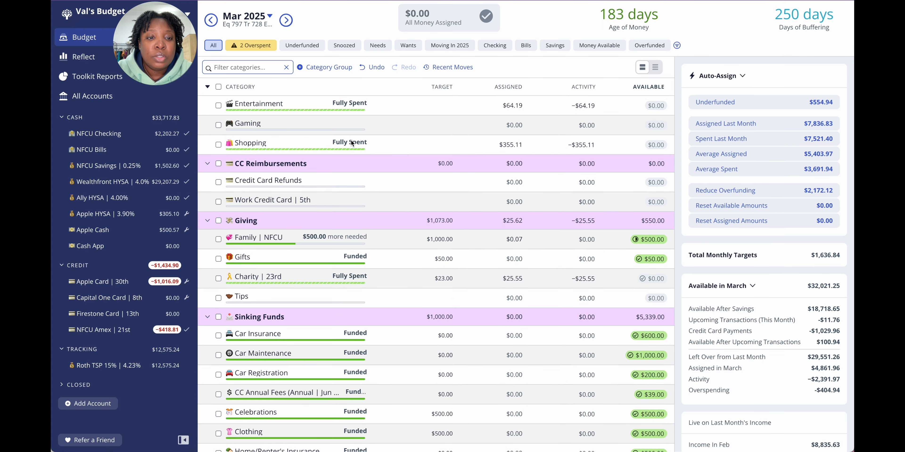
scroll(351, 139, down, 3)
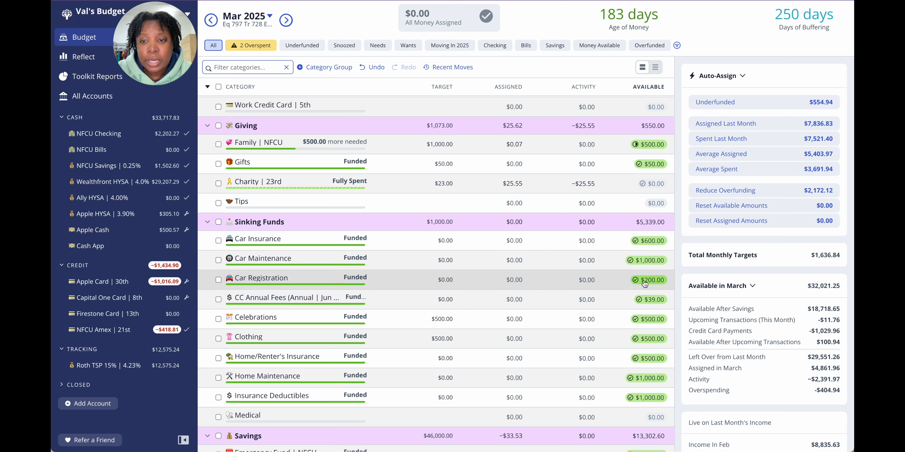
click(414, 279)
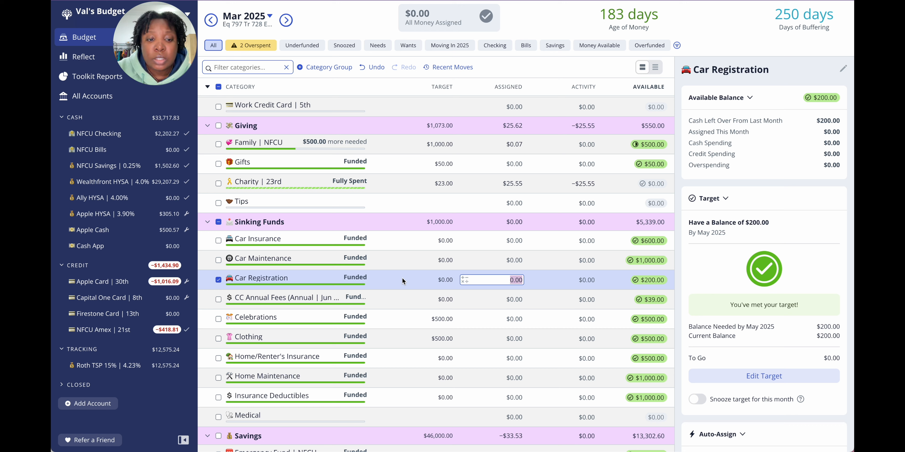
scroll(402, 278, up, 4)
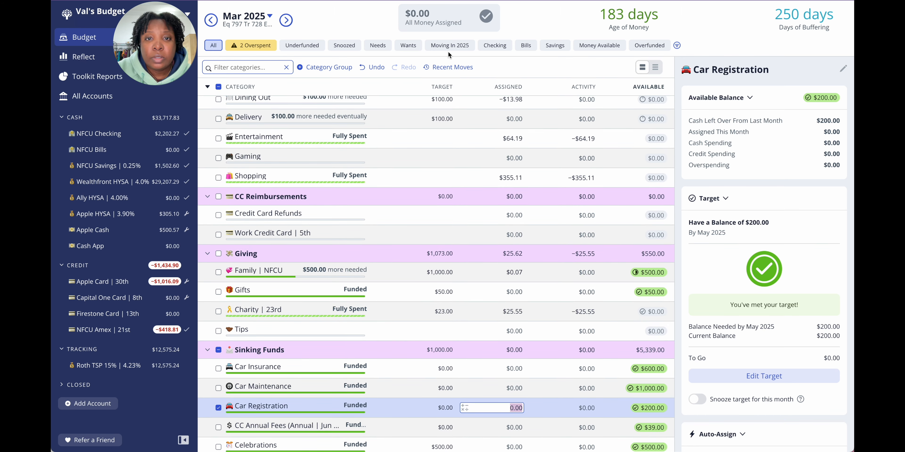
Step: Filter the March 2025 budget to the Moving In 2025 categories and review their available money from Monthly Bills to Savings
click(448, 46)
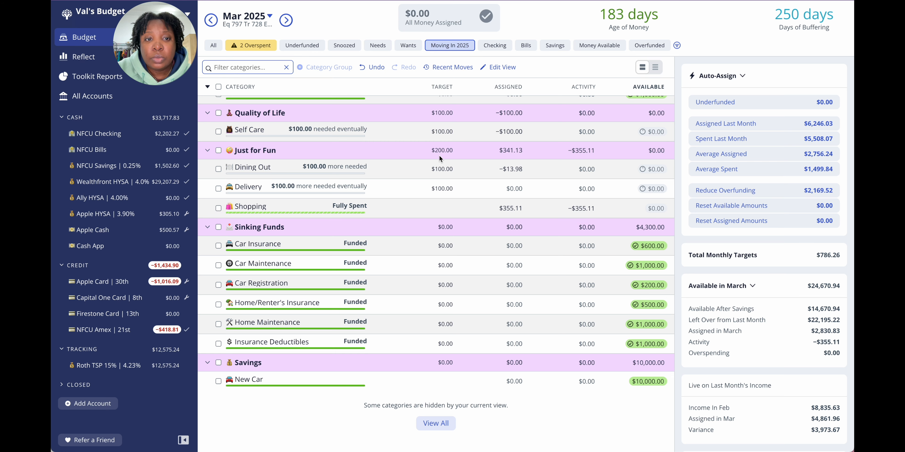
scroll(440, 158, up, 5)
scroll(439, 158, up, 1)
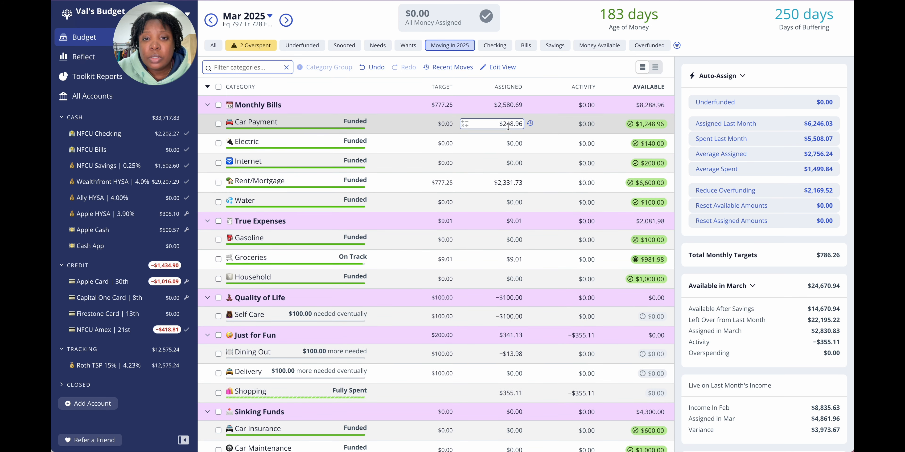
click(486, 145)
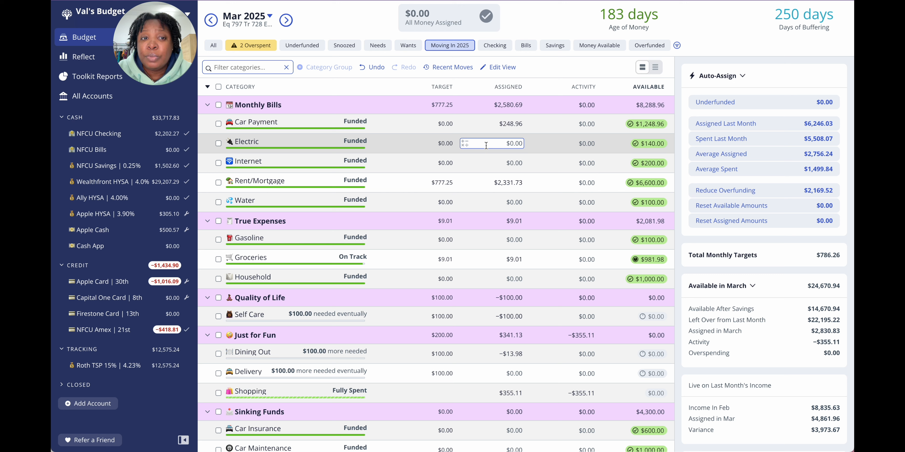
click(485, 124)
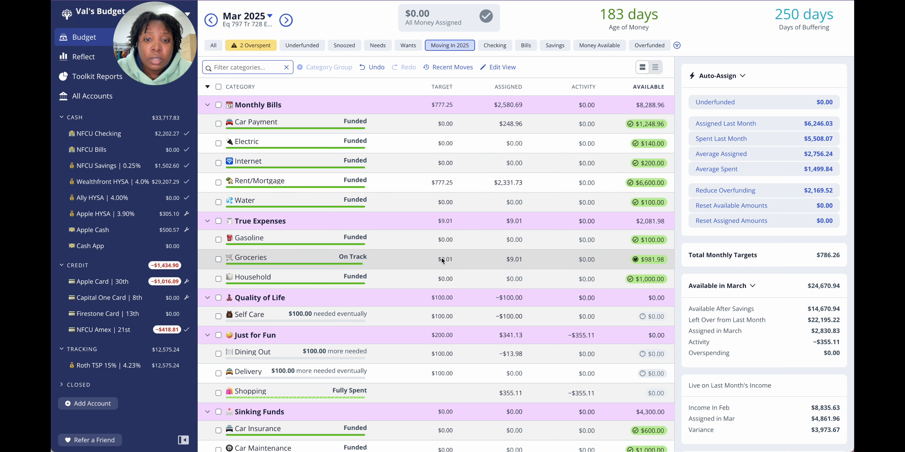
scroll(438, 275, down, 3)
scroll(438, 275, down, 3)
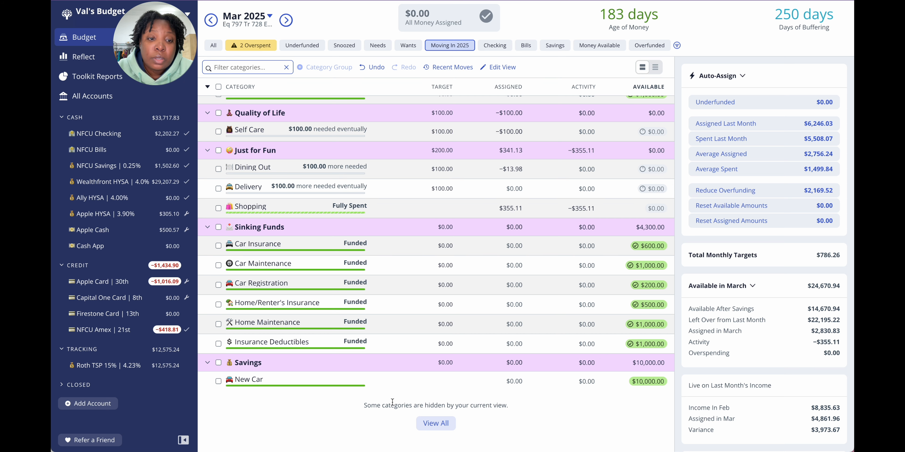
scroll(397, 348, up, 3)
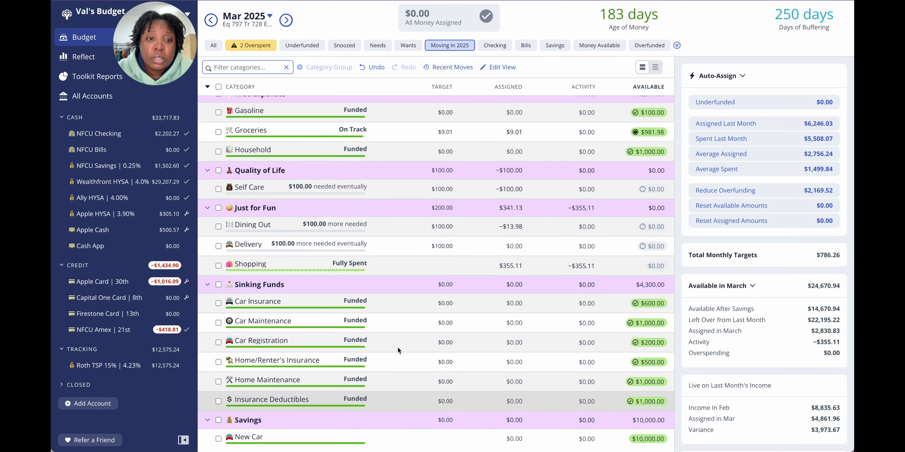
scroll(397, 347, up, 1)
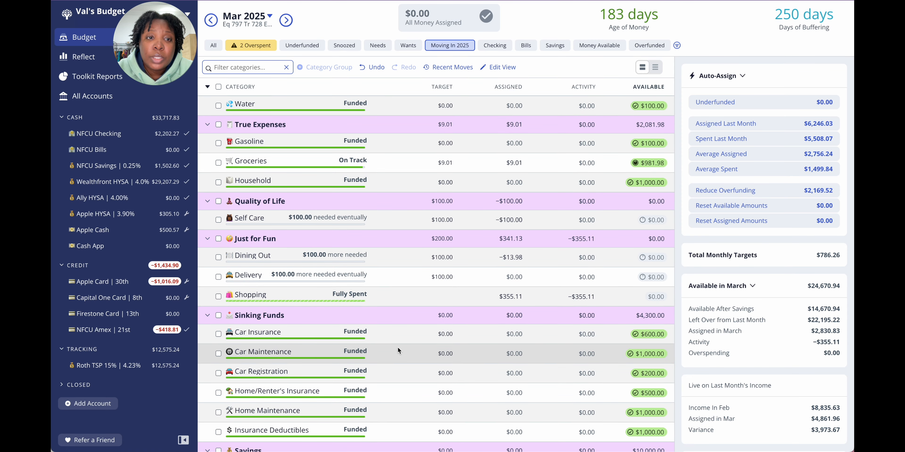
scroll(398, 348, up, 3)
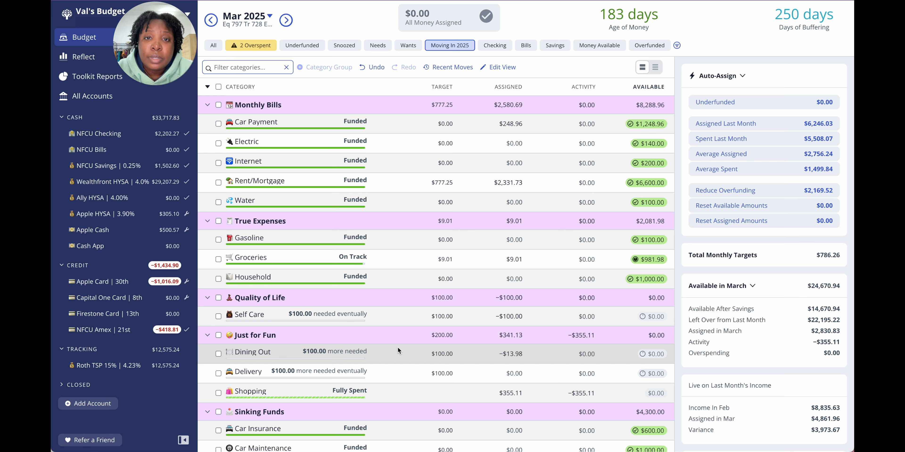
Step: Check the overspent March 2025 categories, then view the full April 2025 budget
click(261, 47)
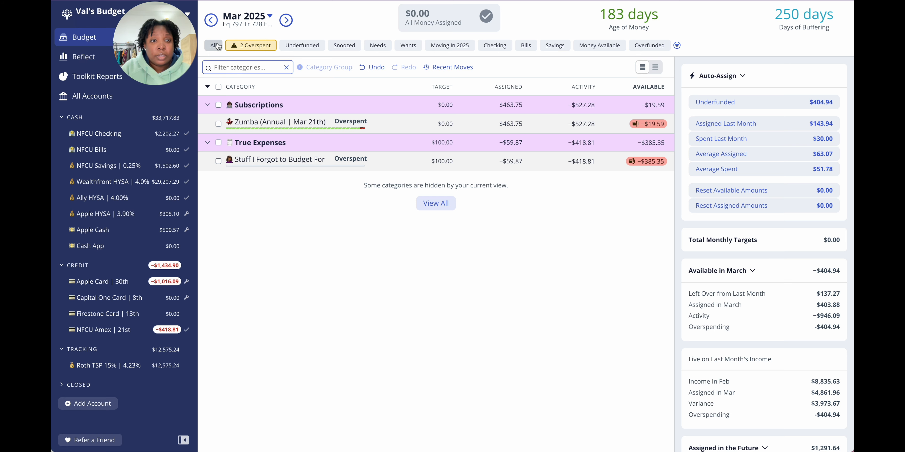
click(217, 46)
click(286, 21)
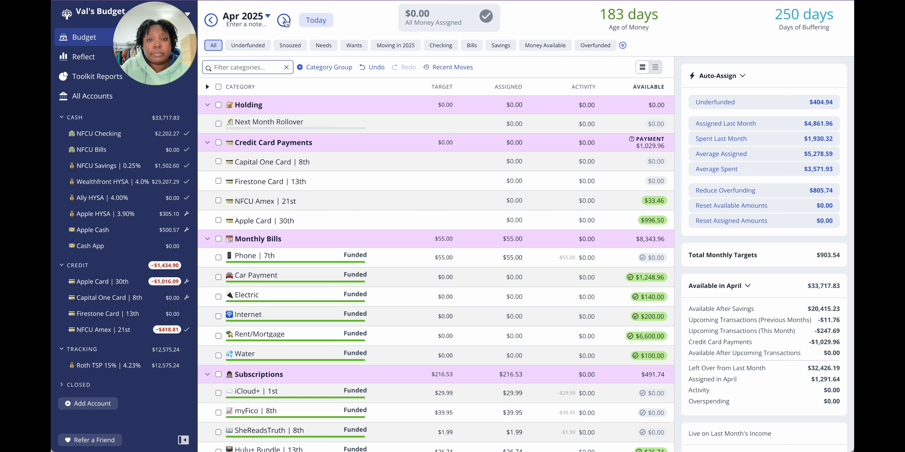
Step: Check the NFCU Checking account's transactions, then view the Moving In 2025 categories in the April 2025 budget
click(111, 139)
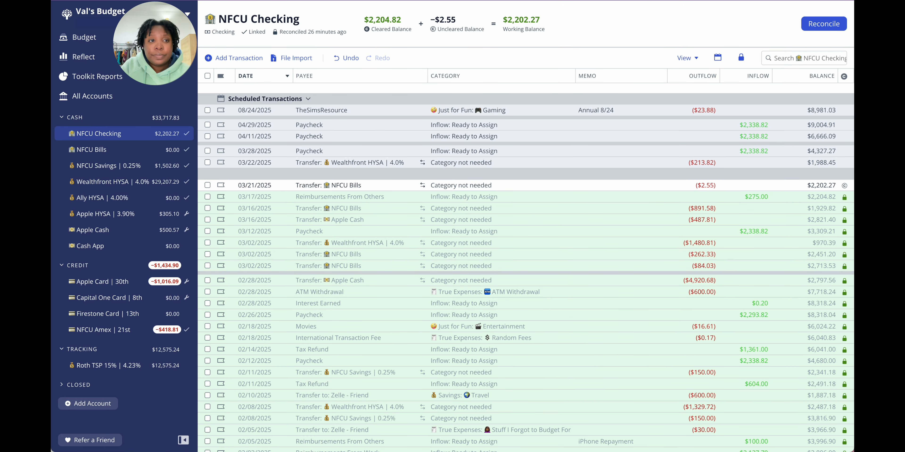
click(111, 43)
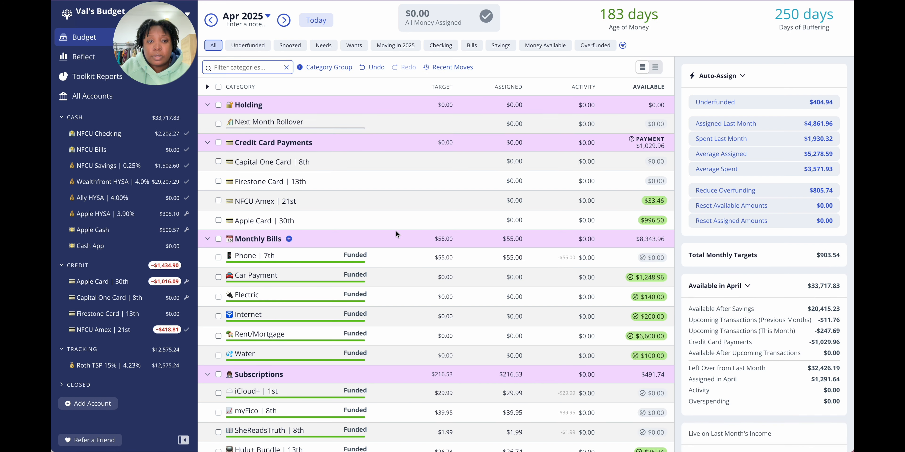
click(417, 50)
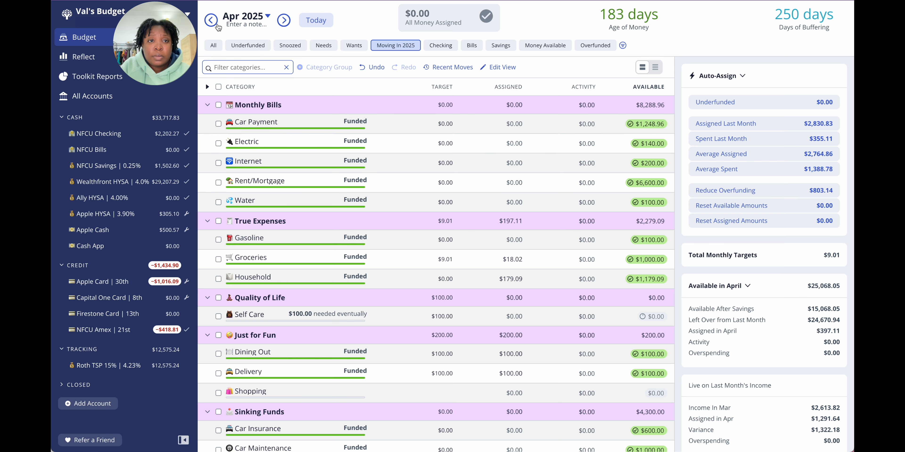
Step: Return to the overspent categories in March 2025, then view the transactions of all accounts
click(211, 20)
click(238, 46)
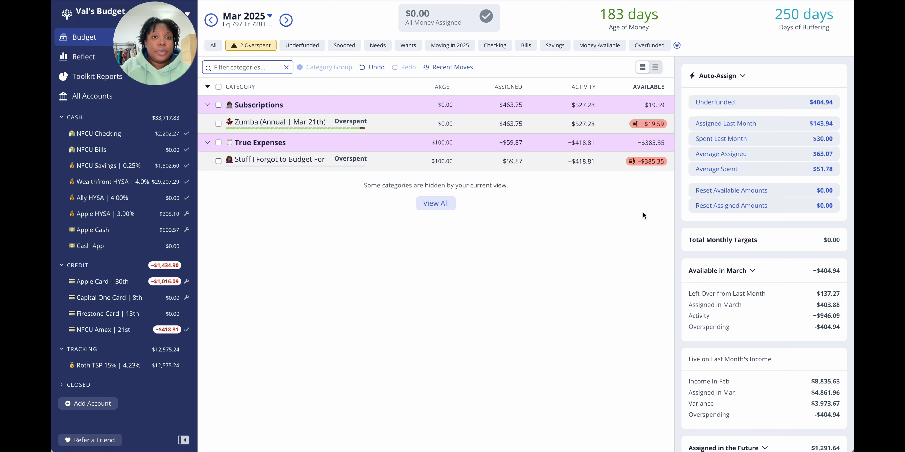
click(92, 101)
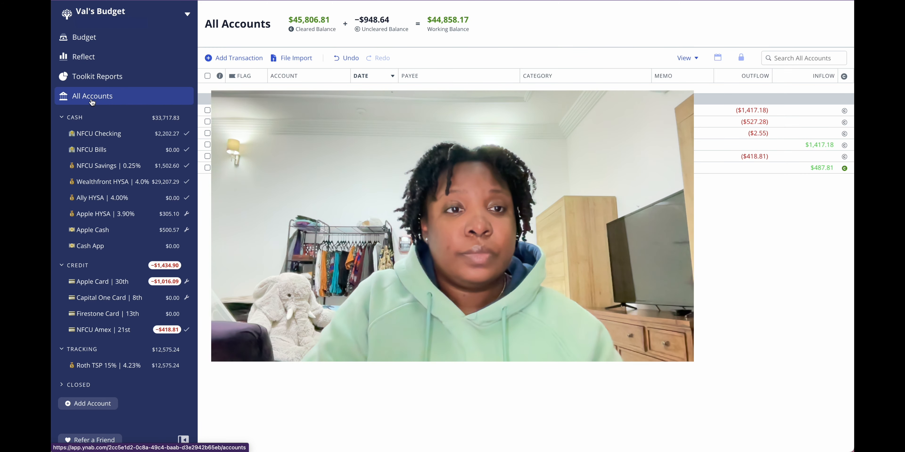